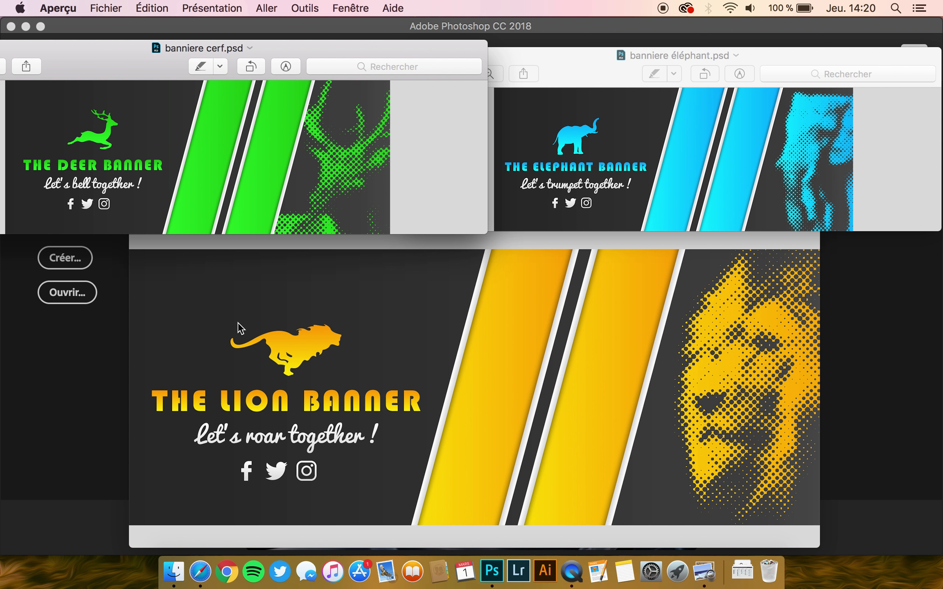
Leave the Aperçu banner examples and bring Photoshop's start screen forward.
{"action": "left_click", "coordinate": [101, 383]}
Create a new blank document of 2000 × 800 pixels at 72 ppi.
{"action": "left_click", "coordinate": [78, 256]}
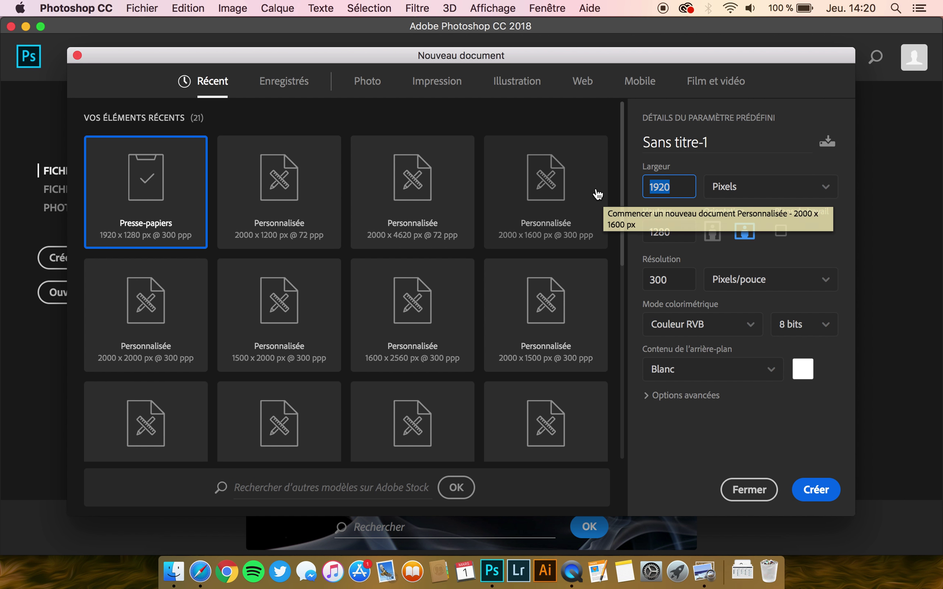
{"action": "type", "text": "2000"}
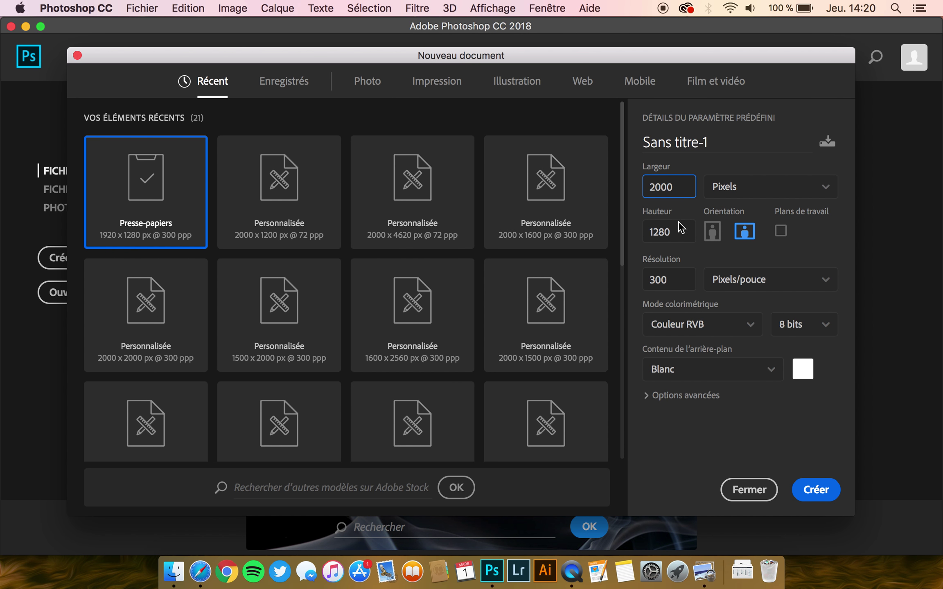
{"action": "double_click", "coordinate": [677, 229]}
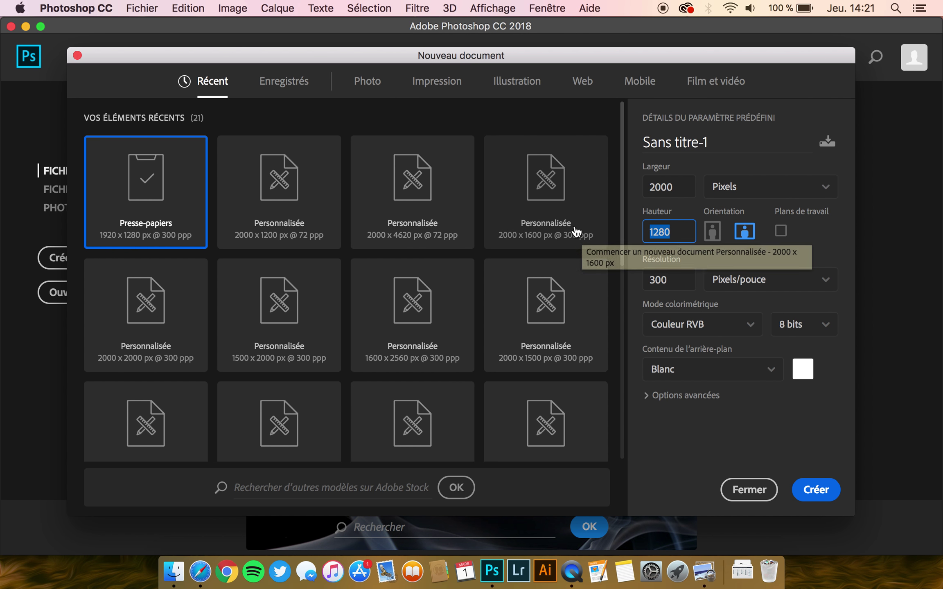
{"action": "type", "text": "800"}
{"action": "double_click", "coordinate": [670, 273]}
{"action": "type", "text": "72"}
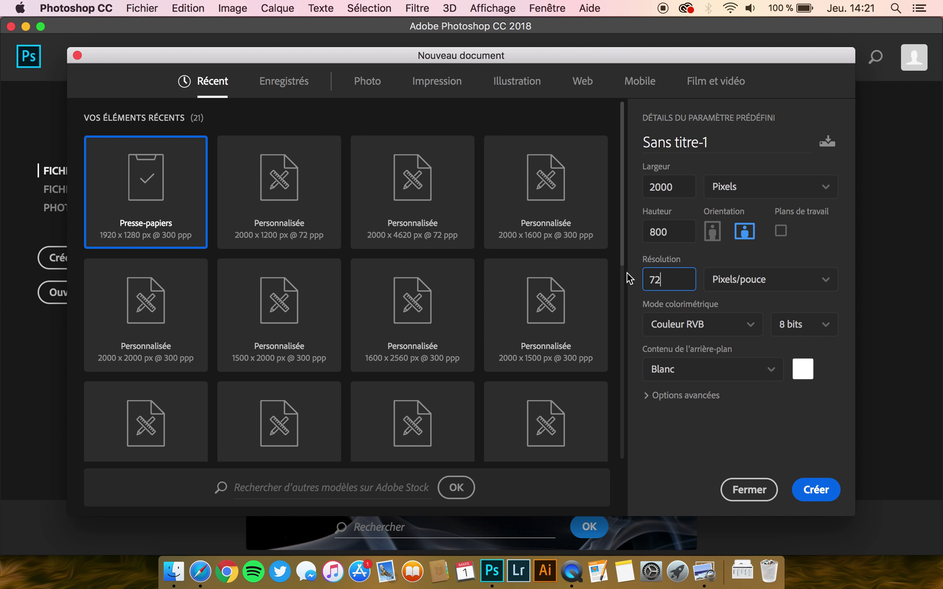
{"action": "left_click", "coordinate": [823, 490]}
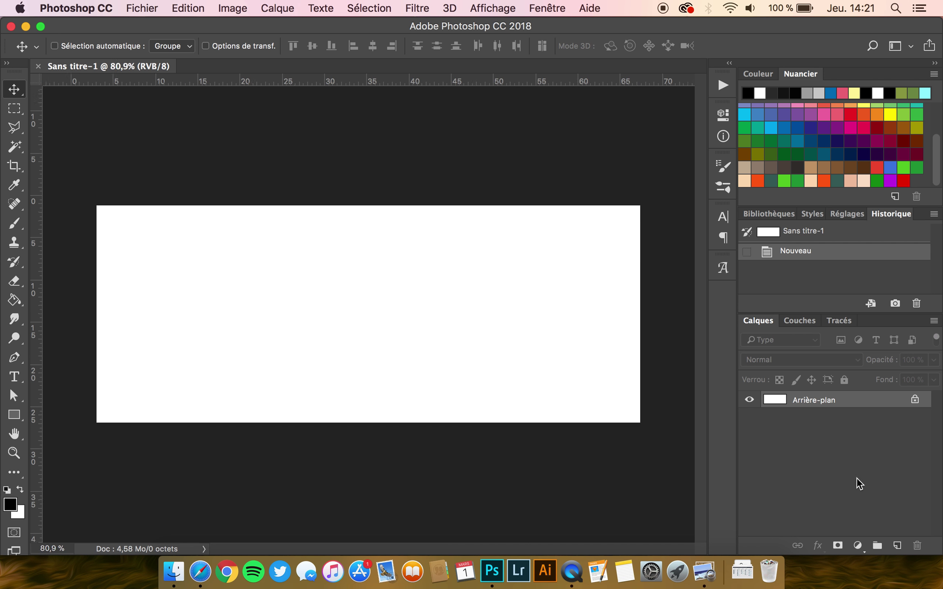
Convert the background to Calque 0 and add a dark grey gradient overlay preset.
{"action": "double_click", "coordinate": [826, 399]}
{"action": "key", "text": "Return"}
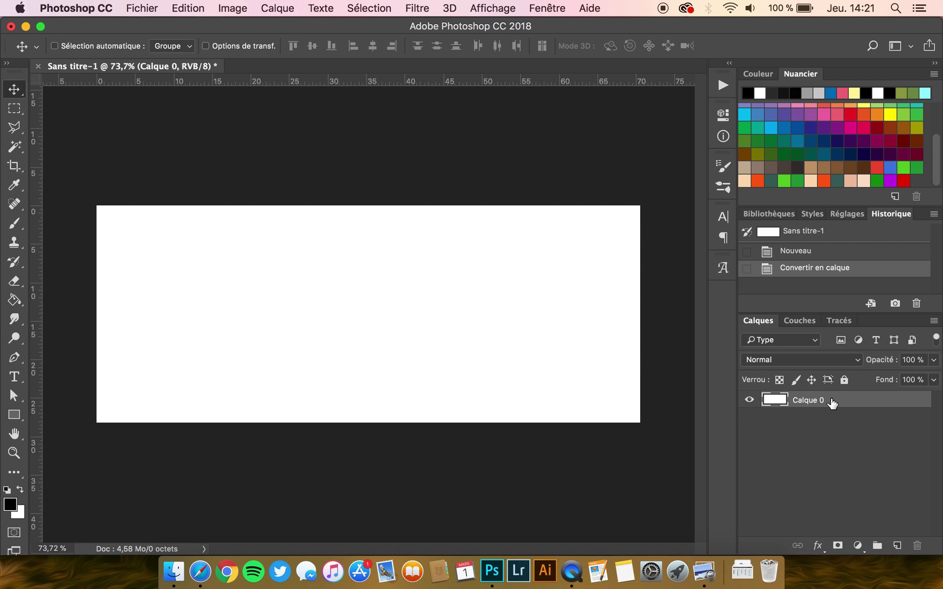
{"action": "left_click", "coordinate": [817, 546]}
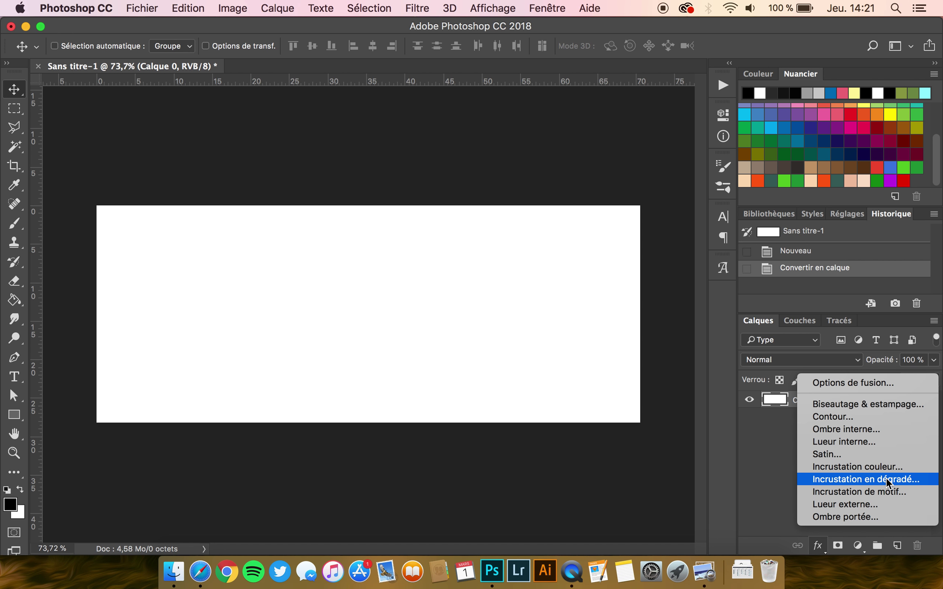
{"action": "left_click", "coordinate": [888, 483]}
{"action": "left_click_drag", "start_coordinate": [280, 100], "coordinate": [358, 100]}
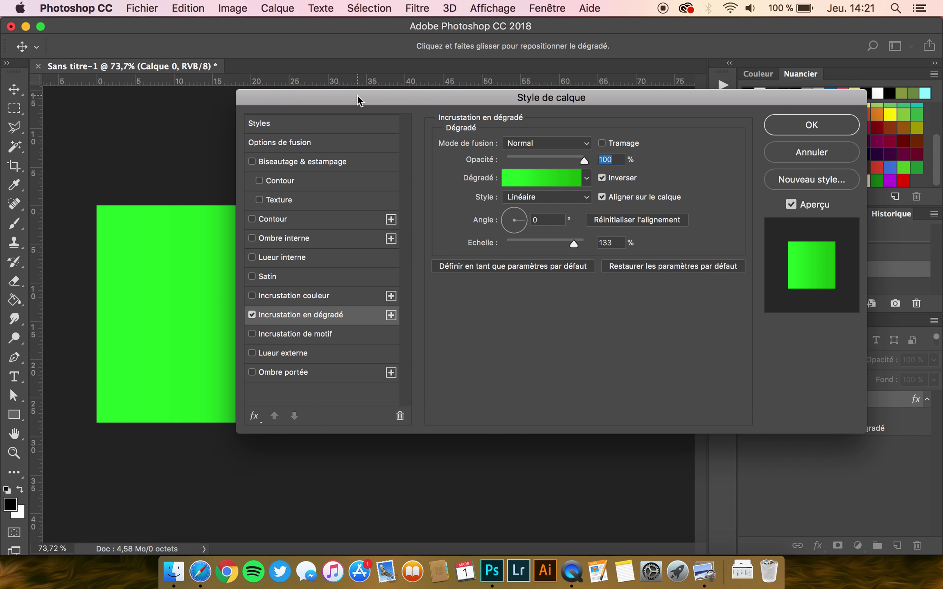
{"action": "left_click", "coordinate": [567, 178]}
{"action": "scroll", "coordinate": [738, 203], "scroll_direction": "down", "scroll_amount": 2}
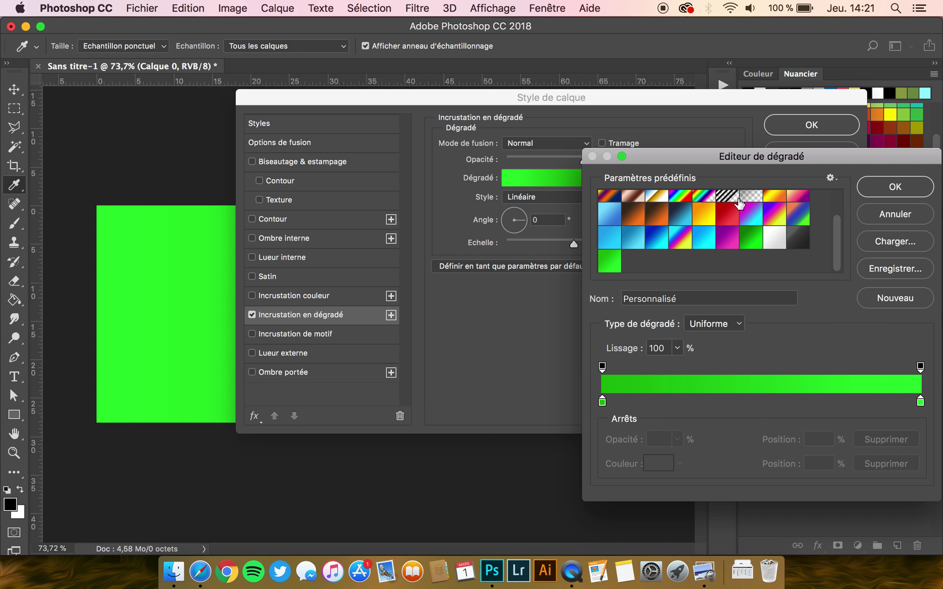
{"action": "left_click", "coordinate": [799, 246]}
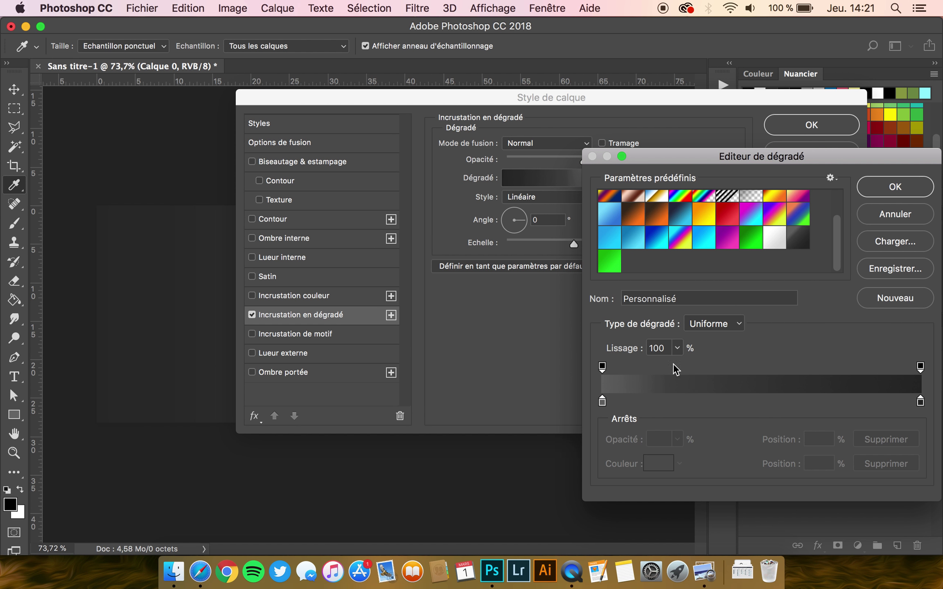
Set the overlay gradient's stops to 686868 and 282828.
{"action": "left_click", "coordinate": [602, 402]}
{"action": "double_click", "coordinate": [602, 403]}
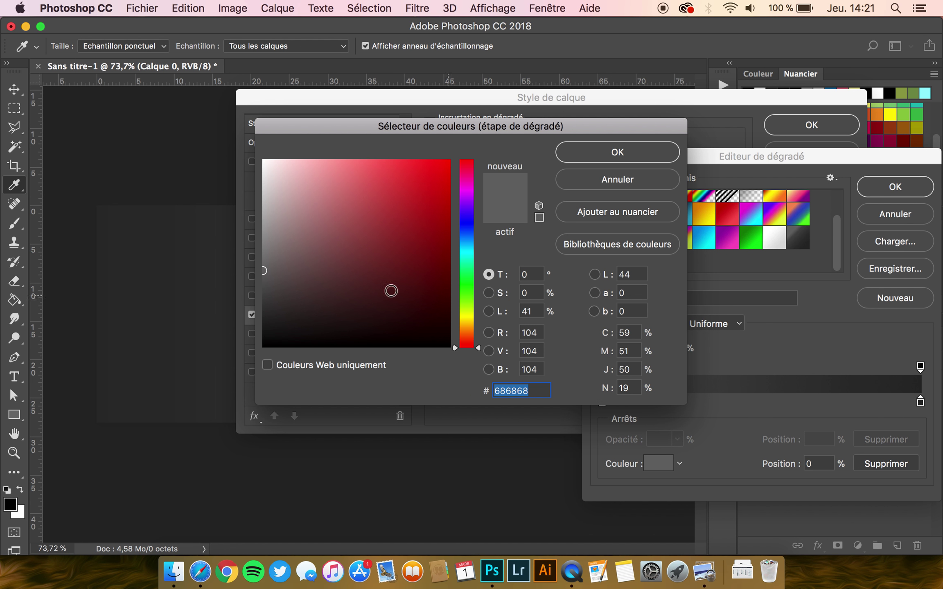
{"action": "left_click", "coordinate": [535, 391]}
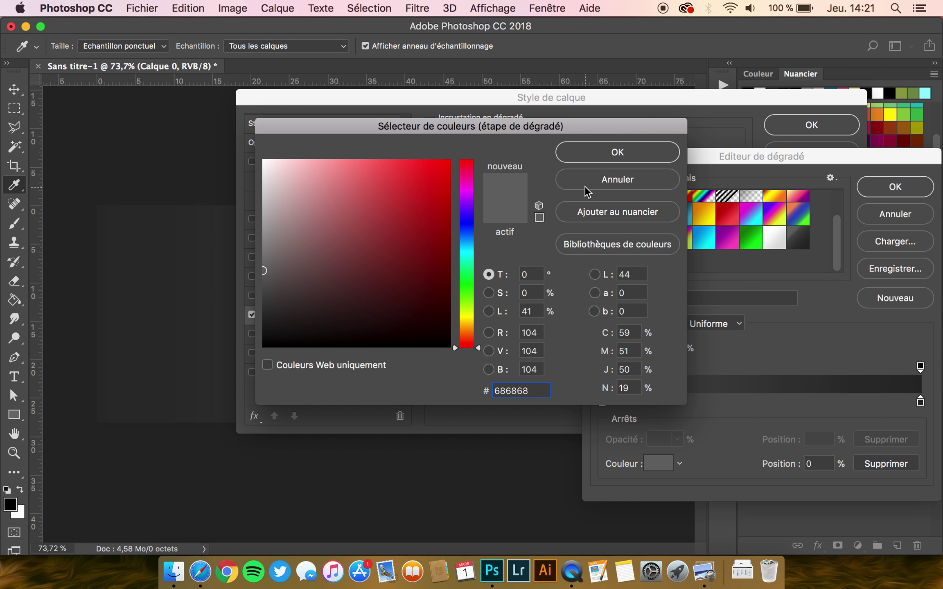
{"action": "left_click", "coordinate": [597, 158]}
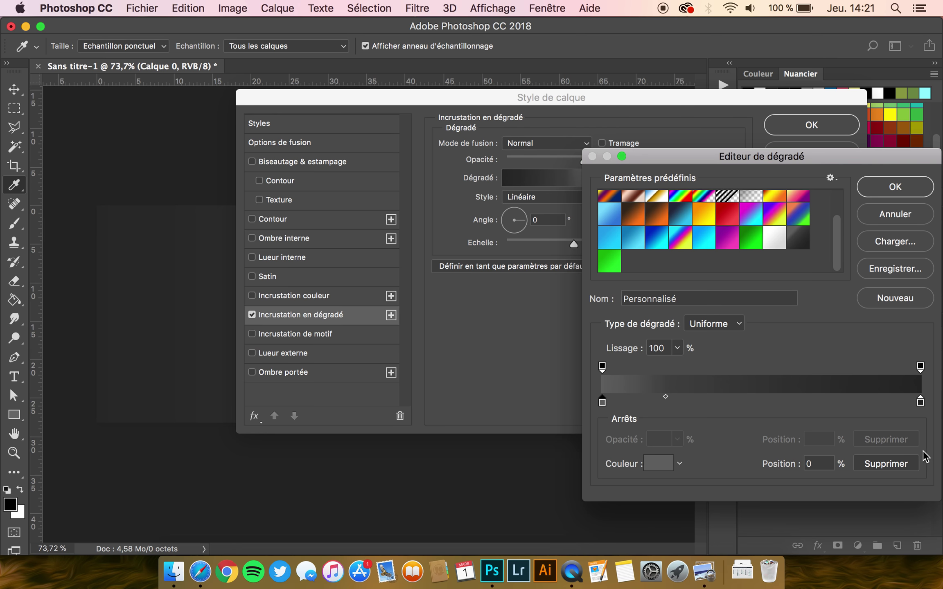
{"action": "double_click", "coordinate": [919, 402]}
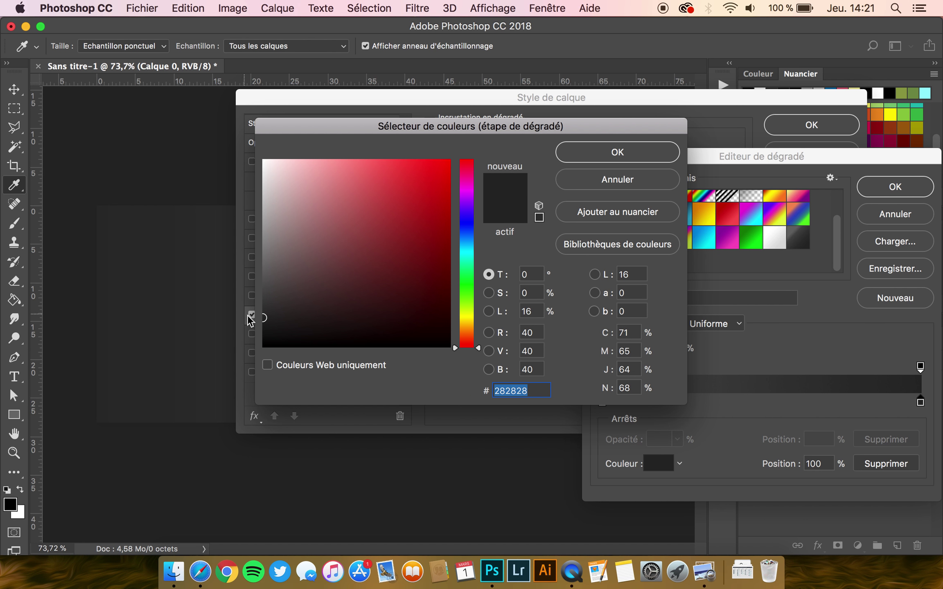
{"action": "left_click", "coordinate": [638, 149]}
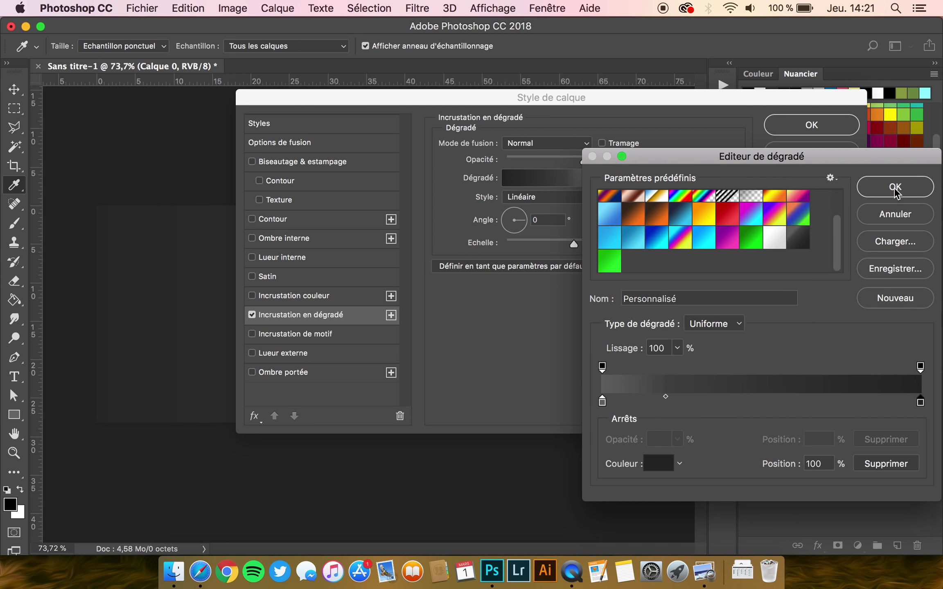
{"action": "left_click", "coordinate": [895, 190]}
Reverse the gradient overlay, scale it to 130%, and apply it.
{"action": "mouse_move", "coordinate": [342, 100]}
{"action": "left_mouse_down"}
{"action": "mouse_move", "coordinate": [656, 302]}
{"action": "mouse_move", "coordinate": [572, 158]}
{"action": "left_mouse_up"}
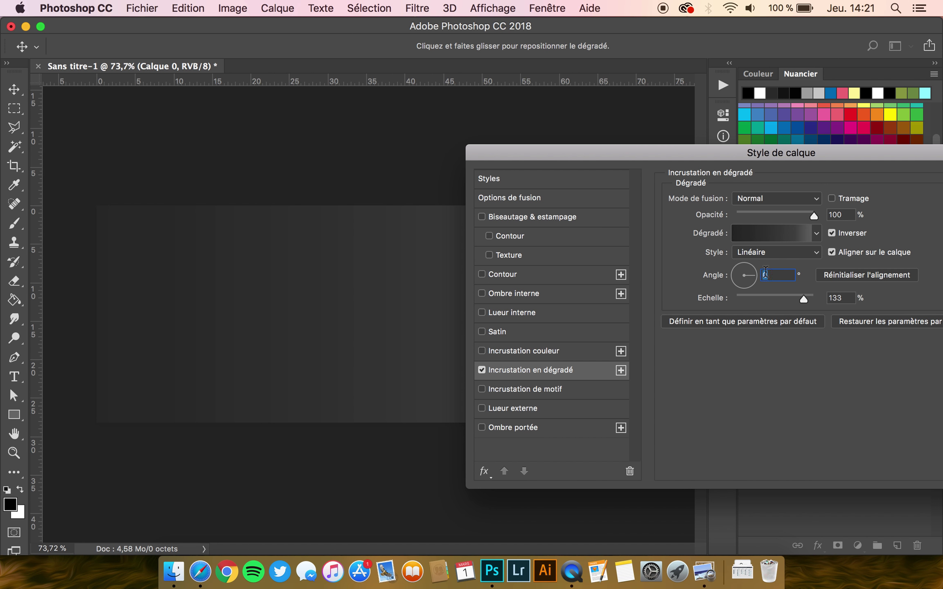
{"action": "left_click", "coordinate": [832, 234]}
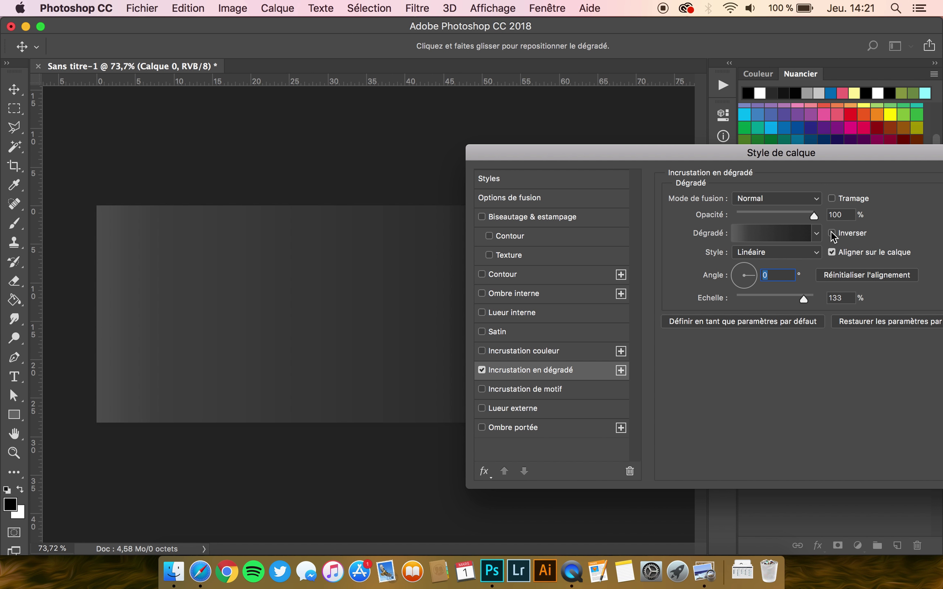
{"action": "type", "text": "130"}
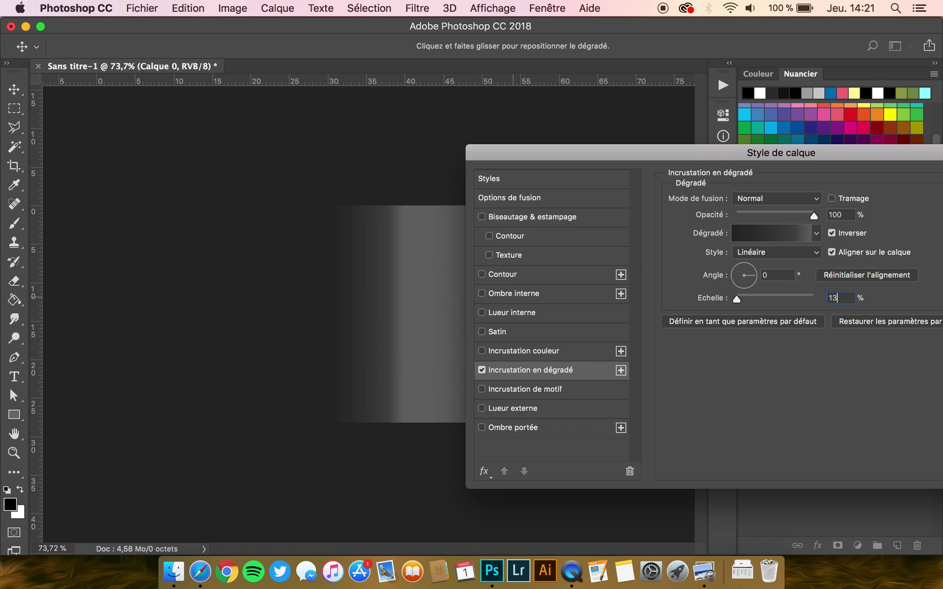
{"action": "mouse_move", "coordinate": [510, 155]}
{"action": "left_mouse_down"}
{"action": "mouse_move", "coordinate": [639, 156]}
{"action": "mouse_move", "coordinate": [284, 429]}
{"action": "mouse_move", "coordinate": [242, 137]}
{"action": "left_mouse_up"}
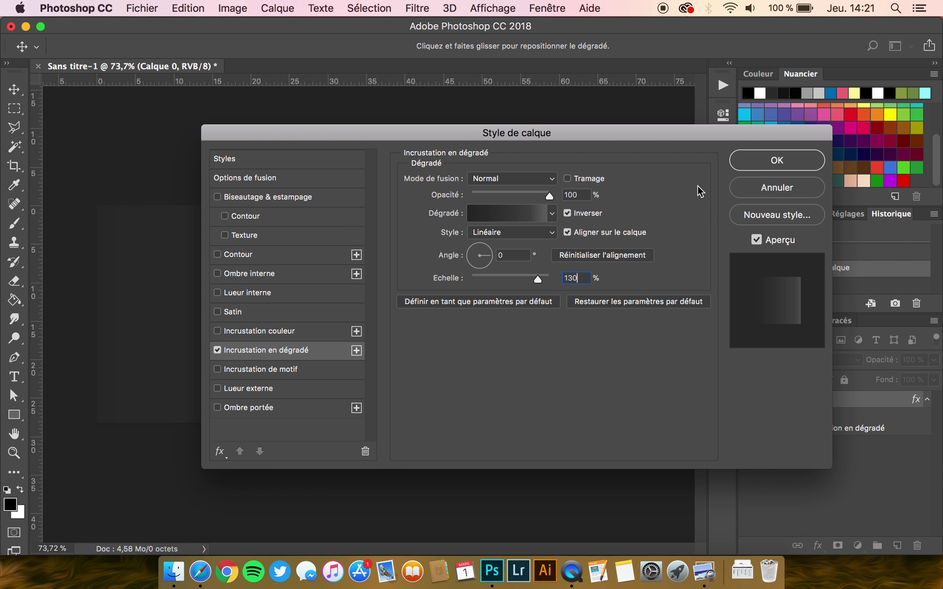
{"action": "left_click", "coordinate": [761, 163]}
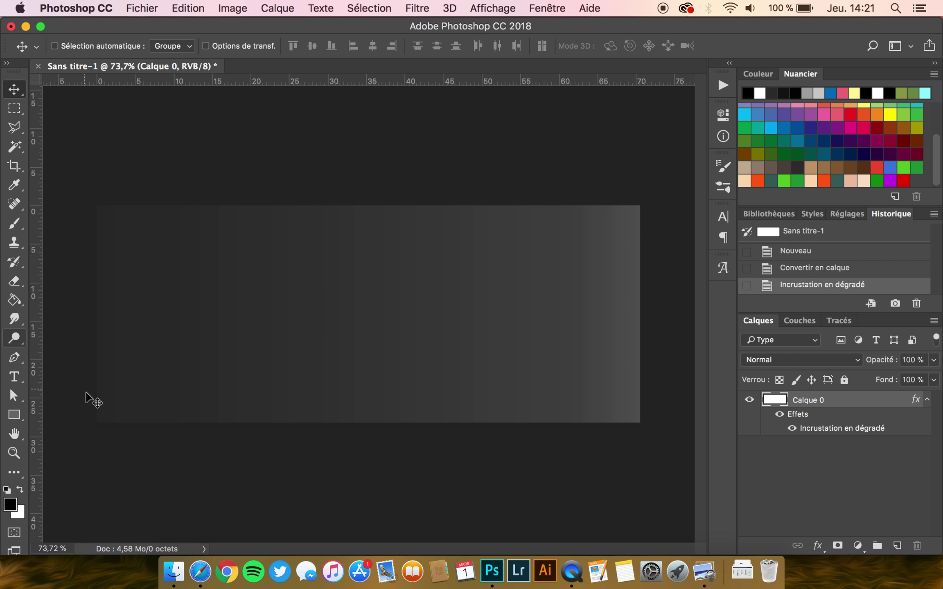
{"action": "left_click", "coordinate": [12, 416]}
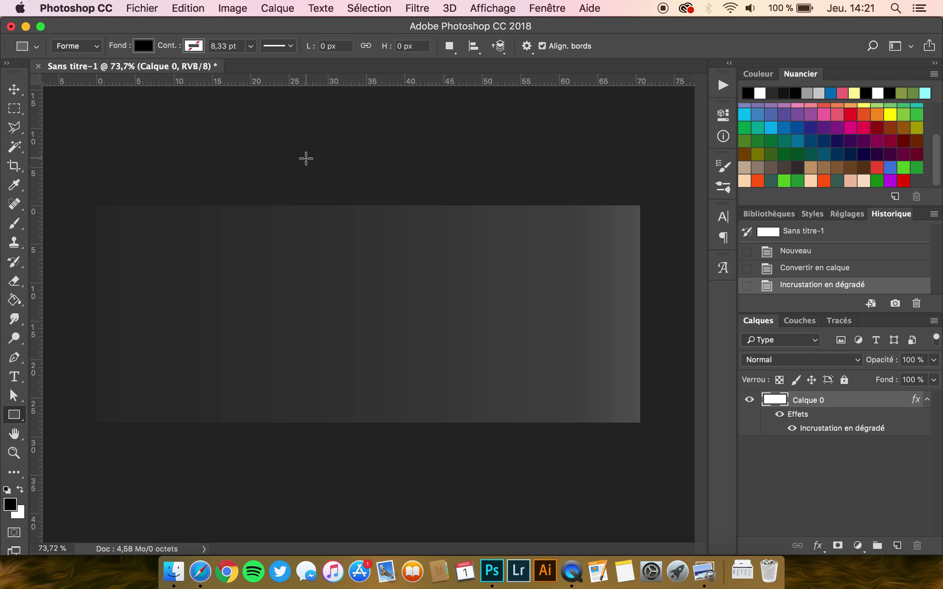
Draw a tall black rectangle spanning the banner height and move it right of centre.
{"action": "left_click_drag", "start_coordinate": [287, 157], "coordinate": [345, 468]}
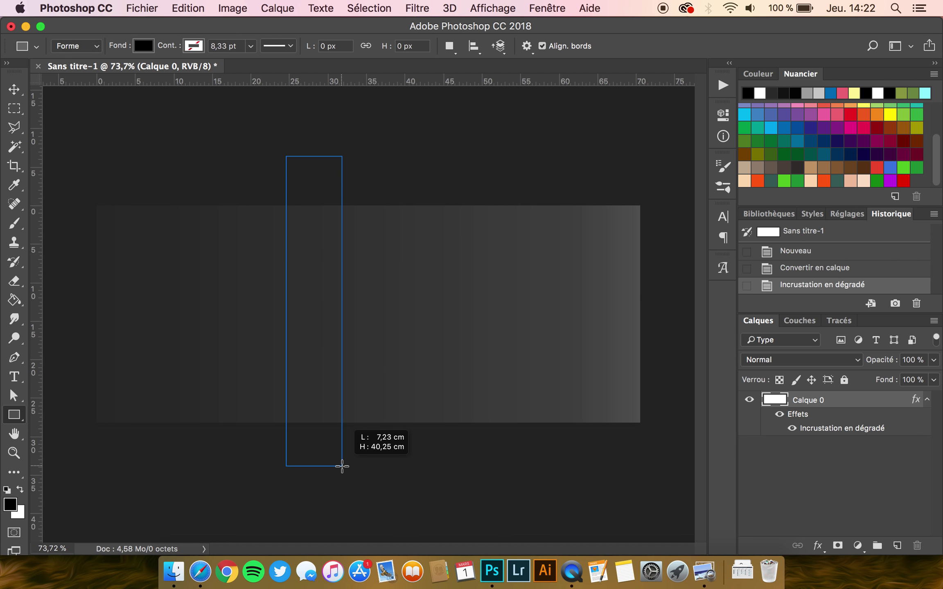
{"action": "key", "text": "v"}
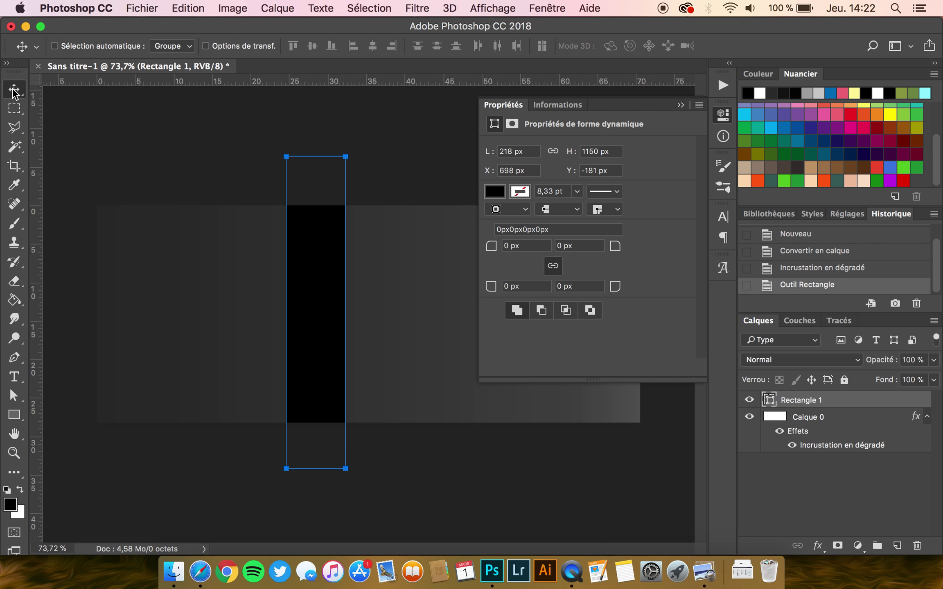
{"action": "left_click", "coordinate": [501, 105]}
{"action": "left_click_drag", "start_coordinate": [314, 270], "coordinate": [485, 270]}
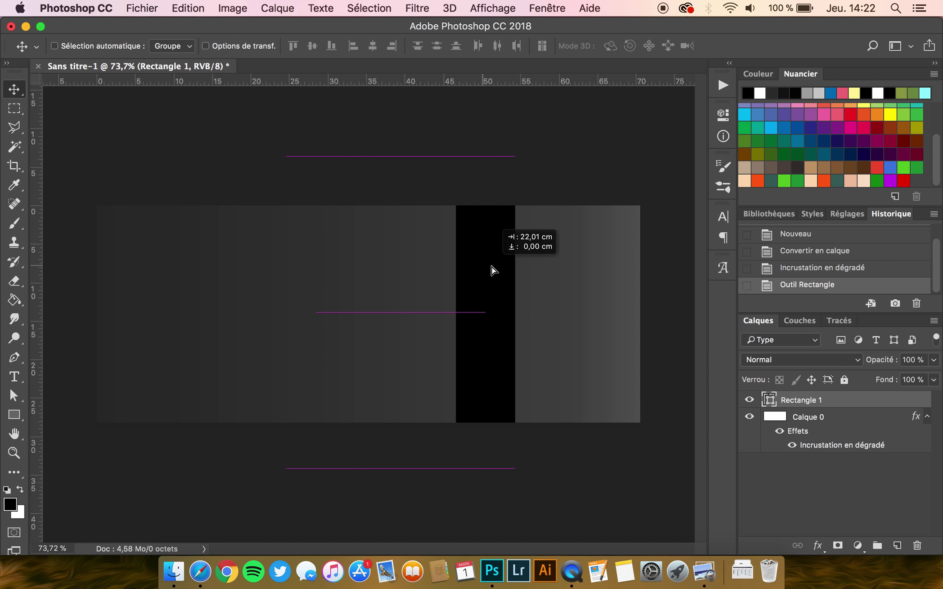
{"action": "left_click", "coordinate": [817, 546]}
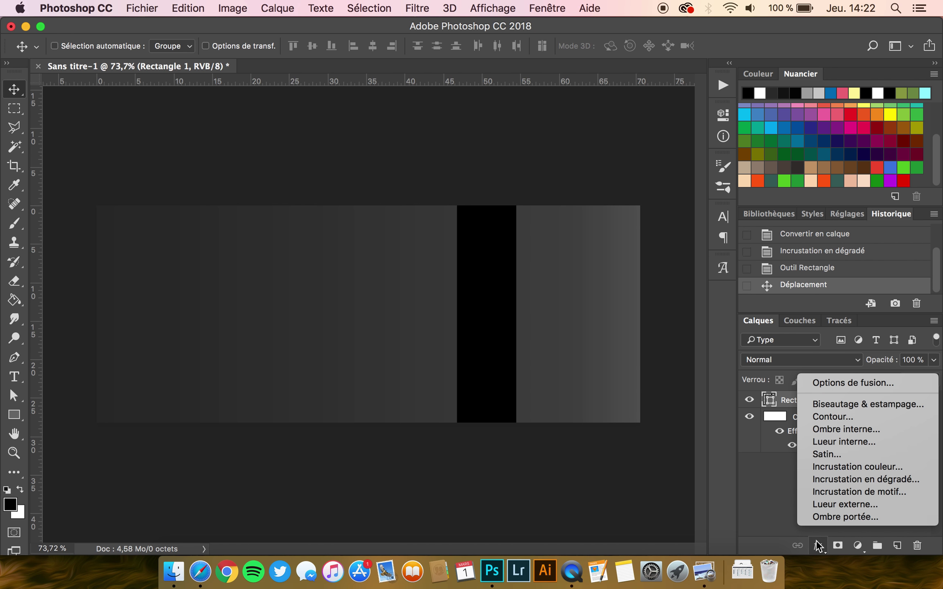
Give the bar an orange ff9c00 to yellow fff000 gradient overlay, then view the examples.
{"action": "left_click", "coordinate": [867, 484]}
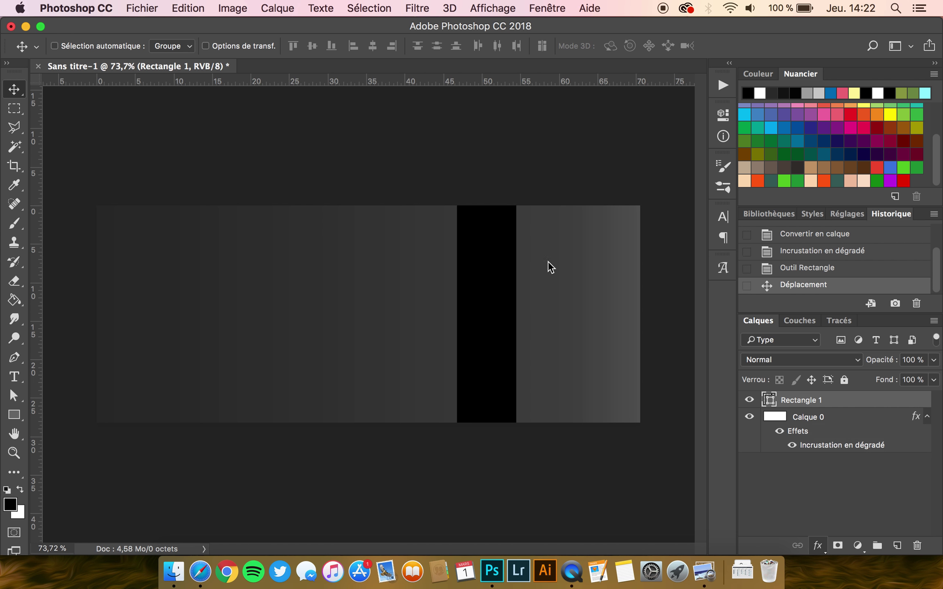
{"action": "left_click_drag", "start_coordinate": [280, 131], "coordinate": [613, 146]}
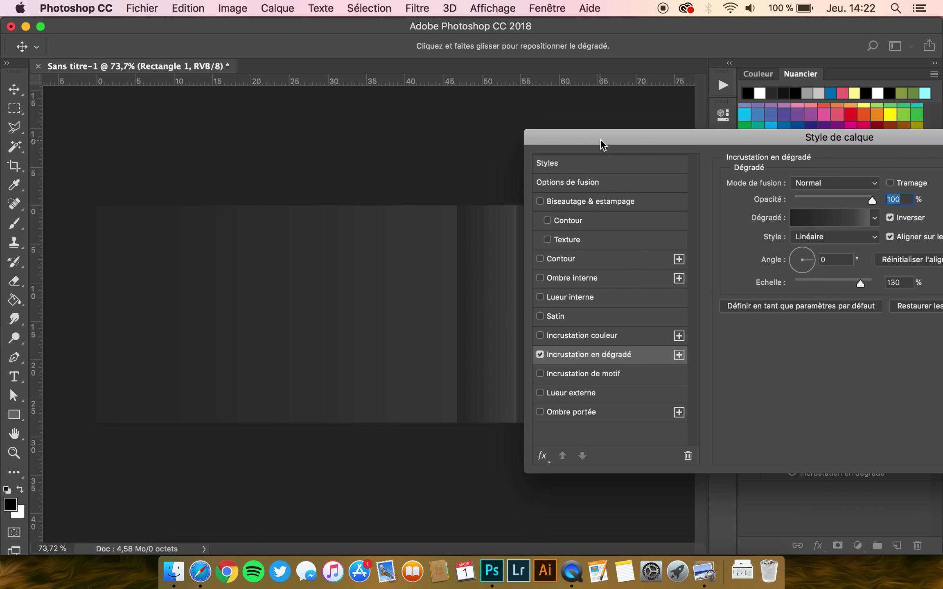
{"action": "left_click", "coordinate": [834, 217]}
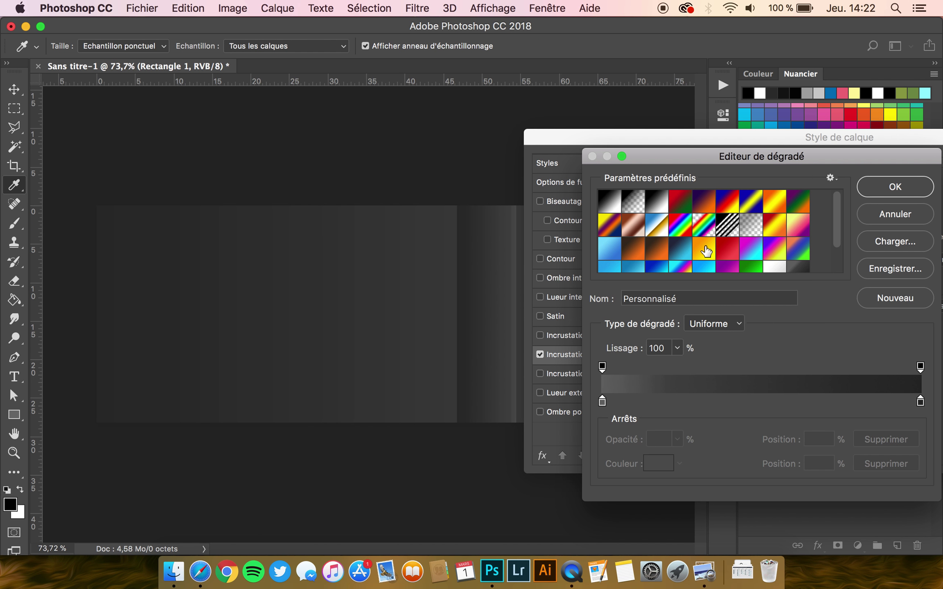
{"action": "left_click", "coordinate": [702, 249]}
{"action": "double_click", "coordinate": [602, 403]}
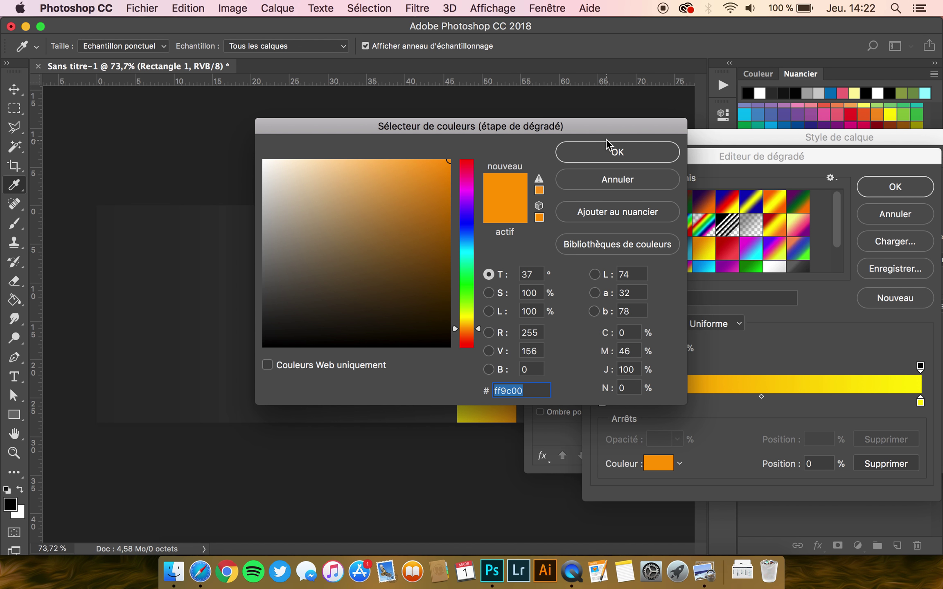
{"action": "left_click", "coordinate": [610, 151]}
{"action": "double_click", "coordinate": [920, 403]}
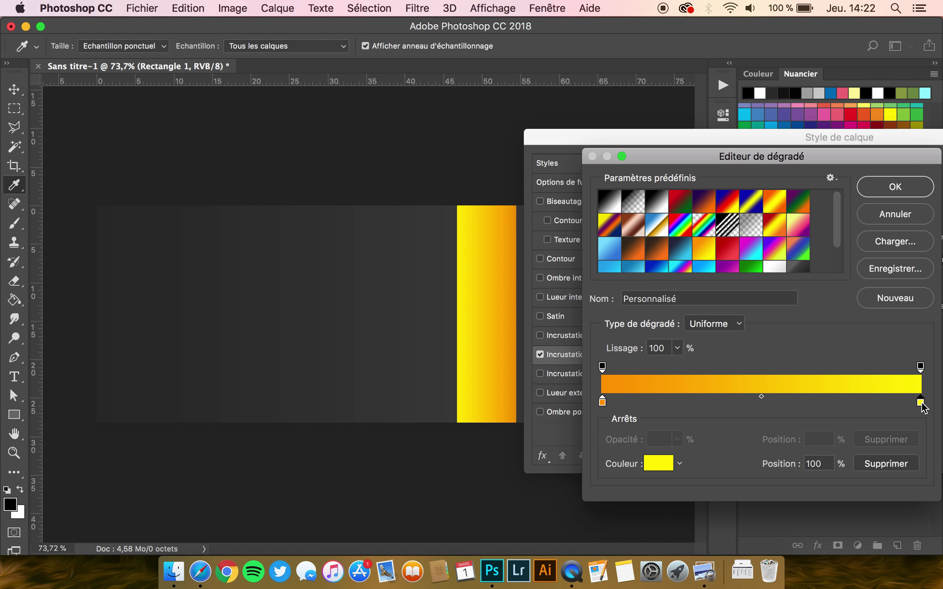
{"action": "left_click", "coordinate": [598, 151]}
{"action": "left_click", "coordinate": [896, 193]}
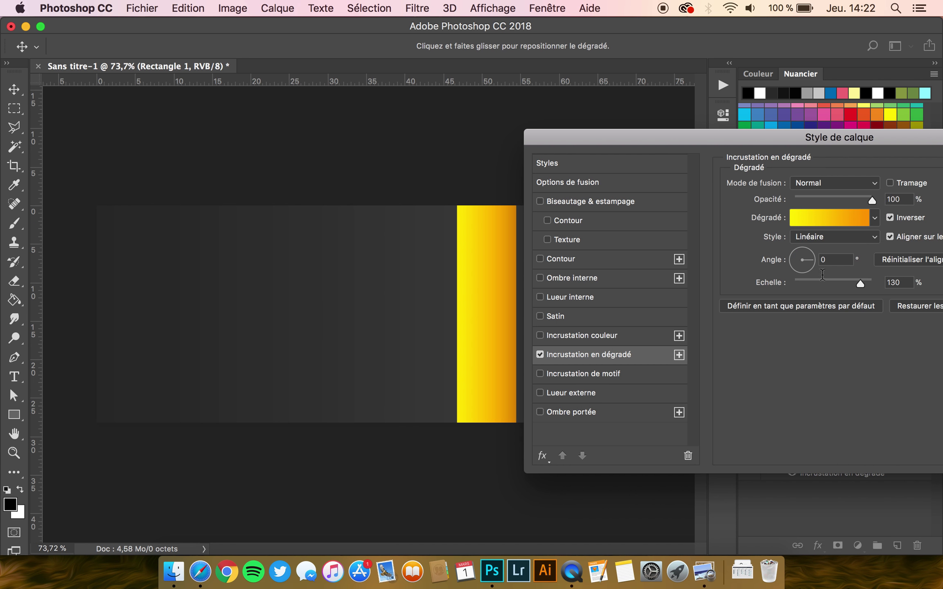
{"action": "left_click", "coordinate": [705, 572]}
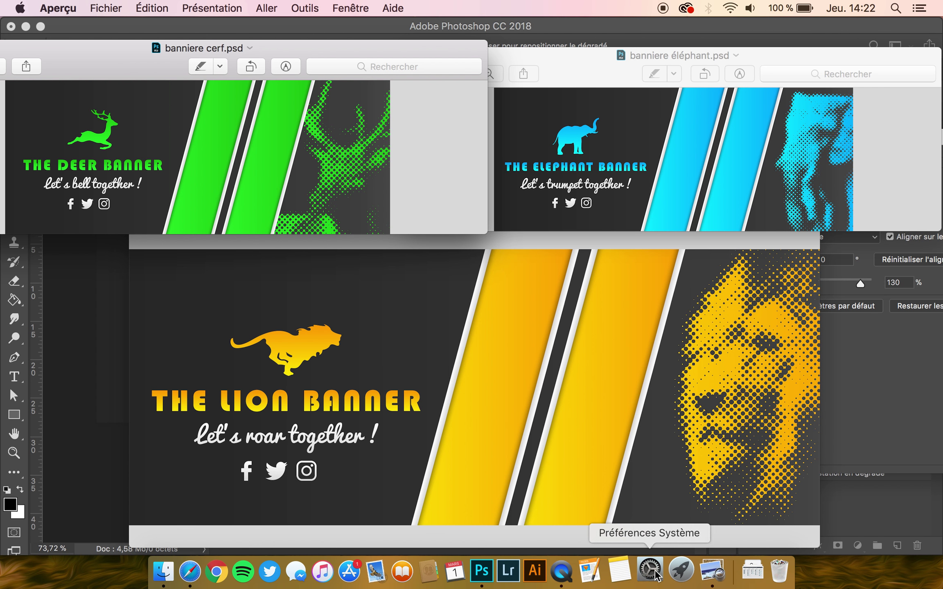
Return to Photoshop's layer style settings and recheck the gradient's Reverse option.
{"action": "left_click", "coordinate": [489, 567]}
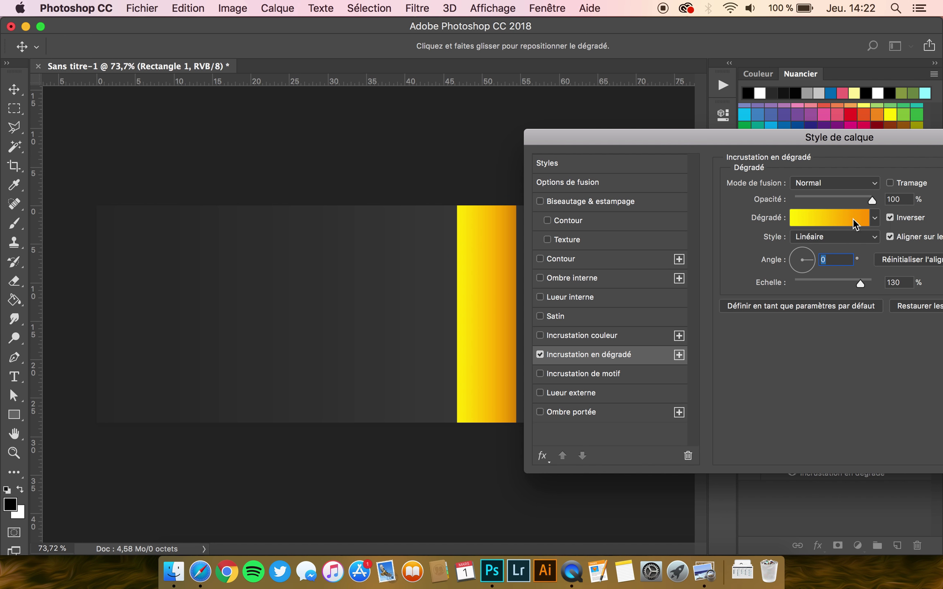
{"action": "left_click", "coordinate": [890, 217]}
Add a default inner shadow to the stripe with 60% opacity and 90° angle.
{"action": "left_click", "coordinate": [570, 281]}
{"action": "left_click_drag", "start_coordinate": [606, 143], "coordinate": [565, 137]}
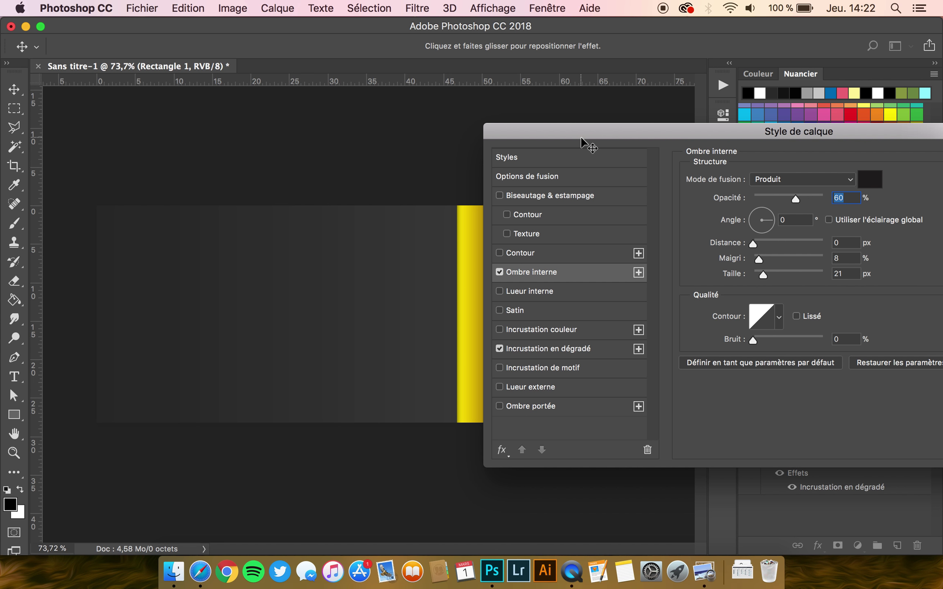
{"action": "left_click_drag", "start_coordinate": [585, 138], "coordinate": [573, 136]}
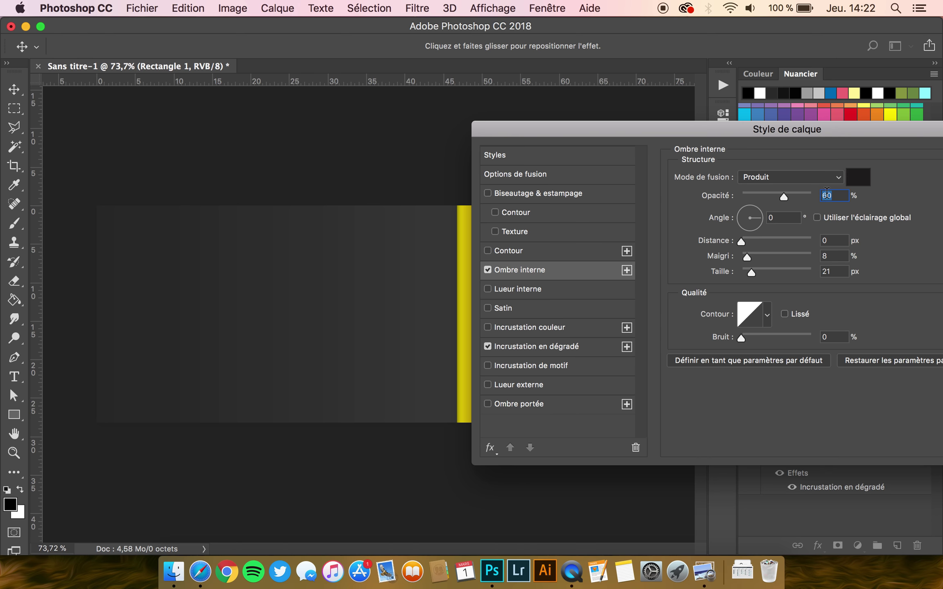
{"action": "left_click", "coordinate": [894, 360]}
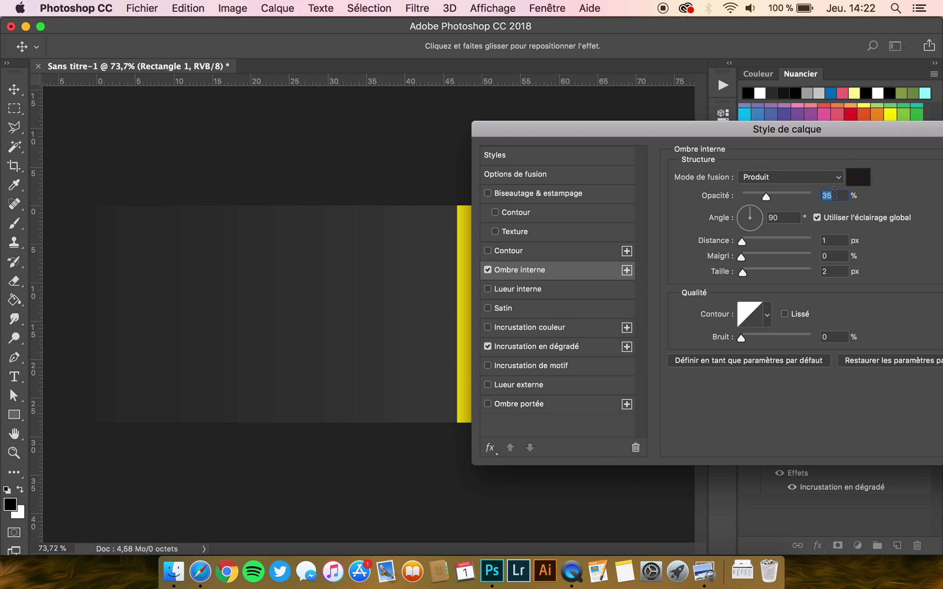
{"action": "type", "text": "60"}
{"action": "left_click_drag", "start_coordinate": [599, 132], "coordinate": [644, 138]}
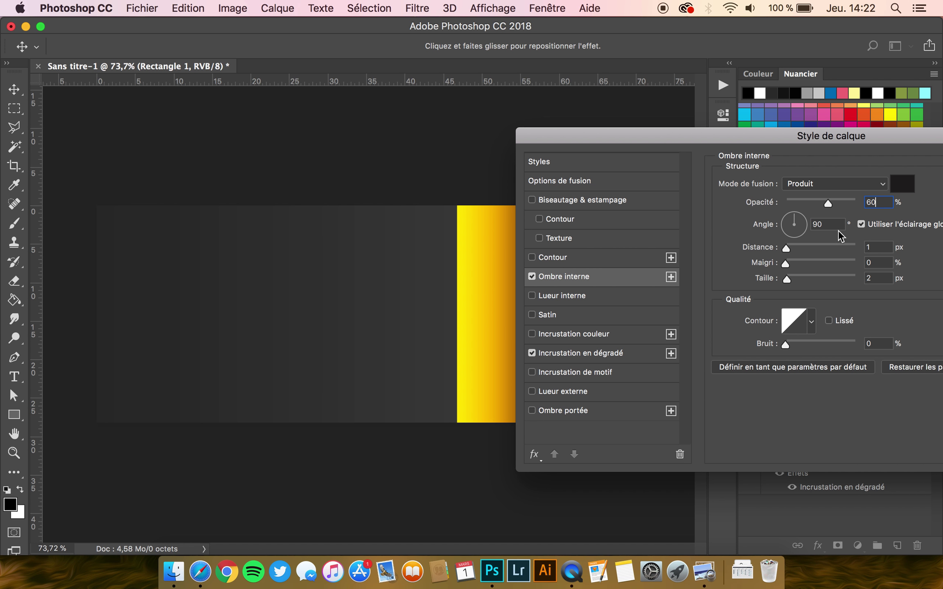
{"action": "key", "text": "Tab"}
{"action": "type", "text": "90"}
Set the inner shadow's distance 6, size 29 and slight choke, apply, and reopen the styles.
{"action": "left_click_drag", "start_coordinate": [786, 280], "coordinate": [793, 280]}
{"action": "left_click_drag", "start_coordinate": [564, 139], "coordinate": [586, 137]}
{"action": "mouse_move", "coordinate": [814, 280]}
{"action": "left_mouse_down"}
{"action": "mouse_move", "coordinate": [811, 248]}
{"action": "mouse_move", "coordinate": [838, 282]}
{"action": "mouse_move", "coordinate": [819, 281]}
{"action": "left_mouse_up"}
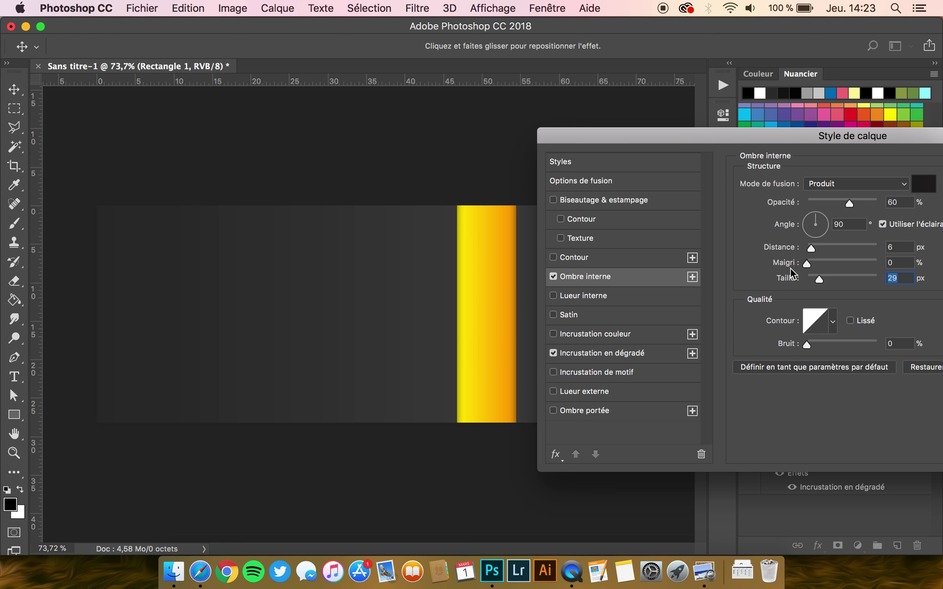
{"action": "left_click_drag", "start_coordinate": [806, 264], "coordinate": [811, 265]}
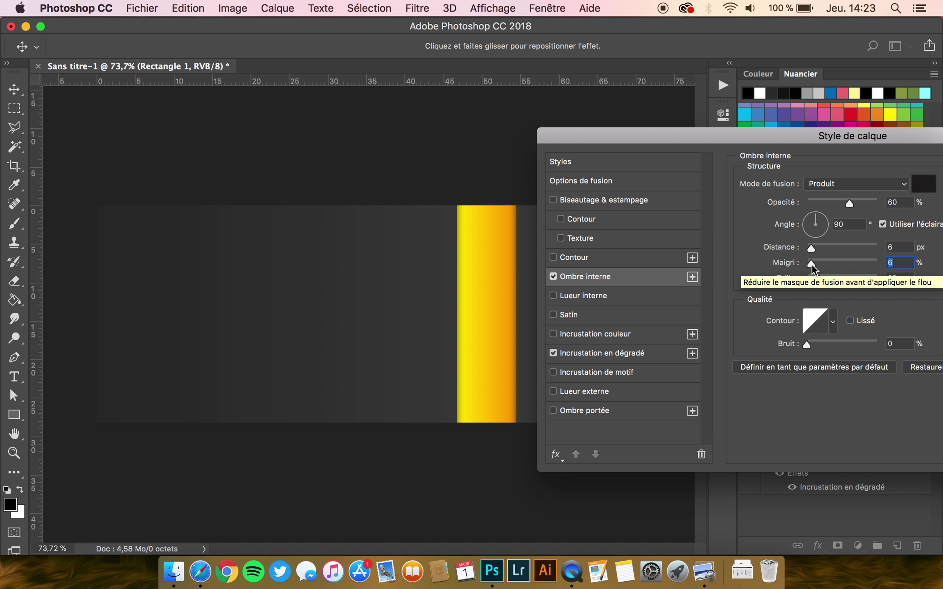
{"action": "key", "text": "Return"}
{"action": "double_click", "coordinate": [852, 448]}
{"action": "left_click_drag", "start_coordinate": [342, 101], "coordinate": [782, 110]}
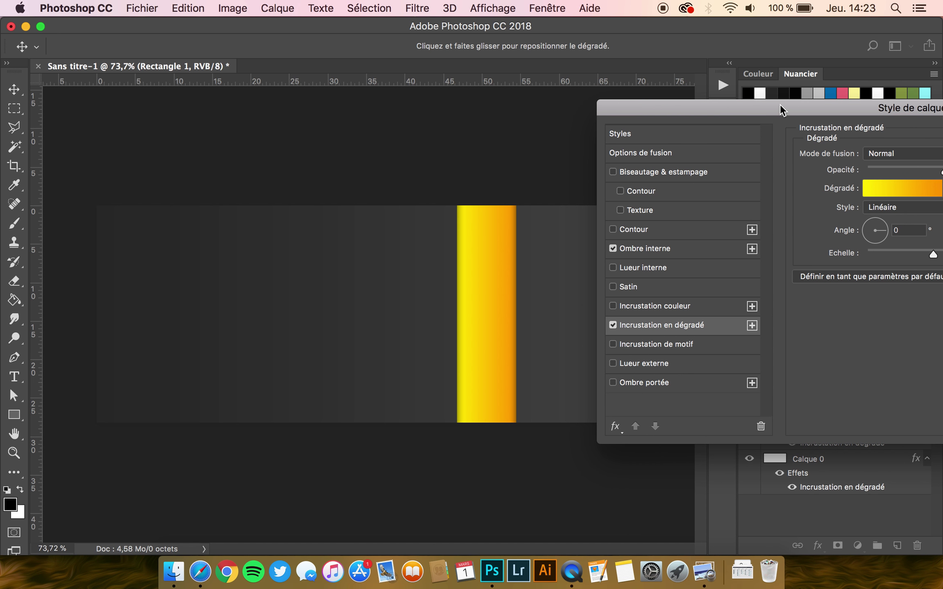
Add an 18 px outside stroke to the stripe with a gradient fill type.
{"action": "left_click", "coordinate": [642, 234]}
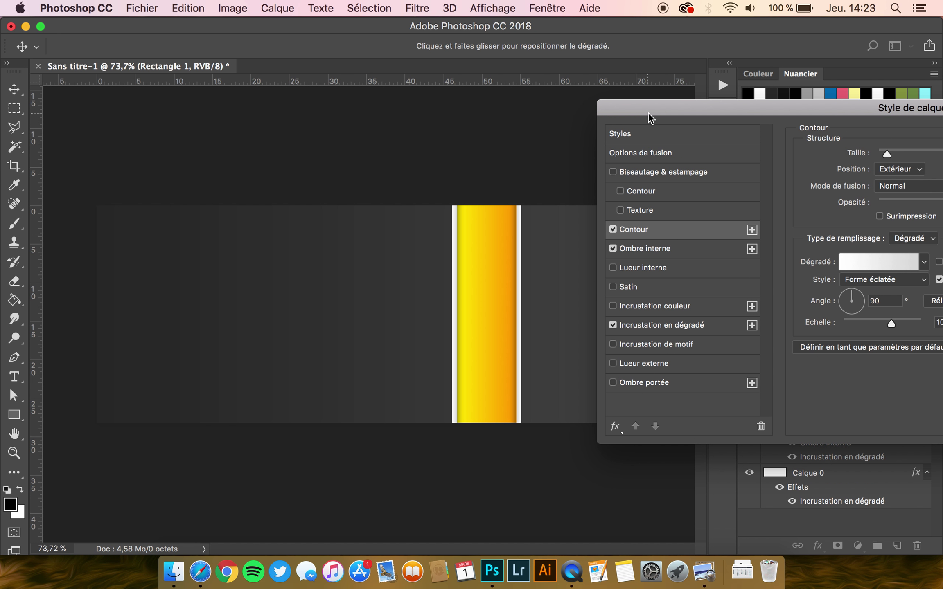
{"action": "left_click_drag", "start_coordinate": [650, 119], "coordinate": [568, 123]}
{"action": "left_click", "coordinate": [921, 352]}
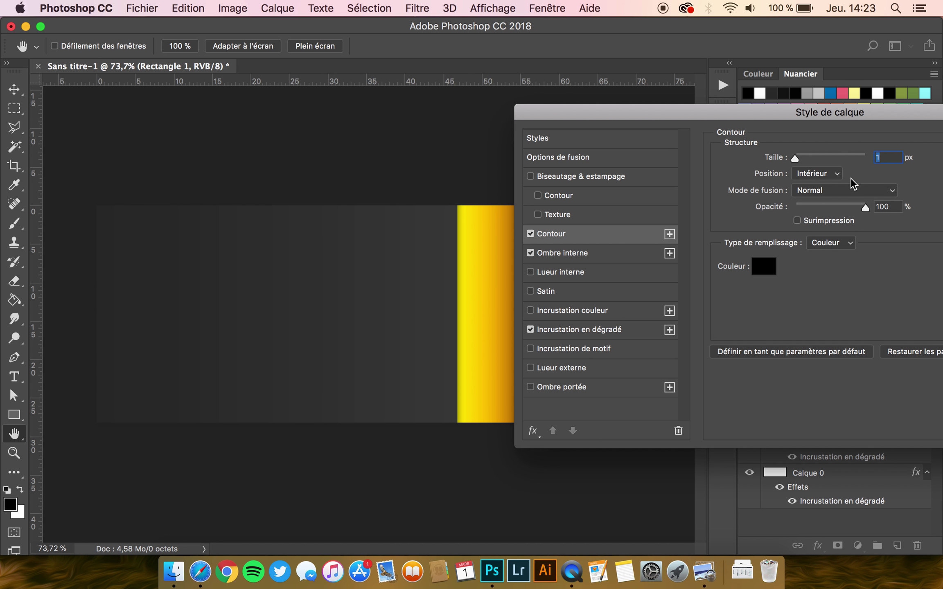
{"action": "left_click", "coordinate": [813, 174]}
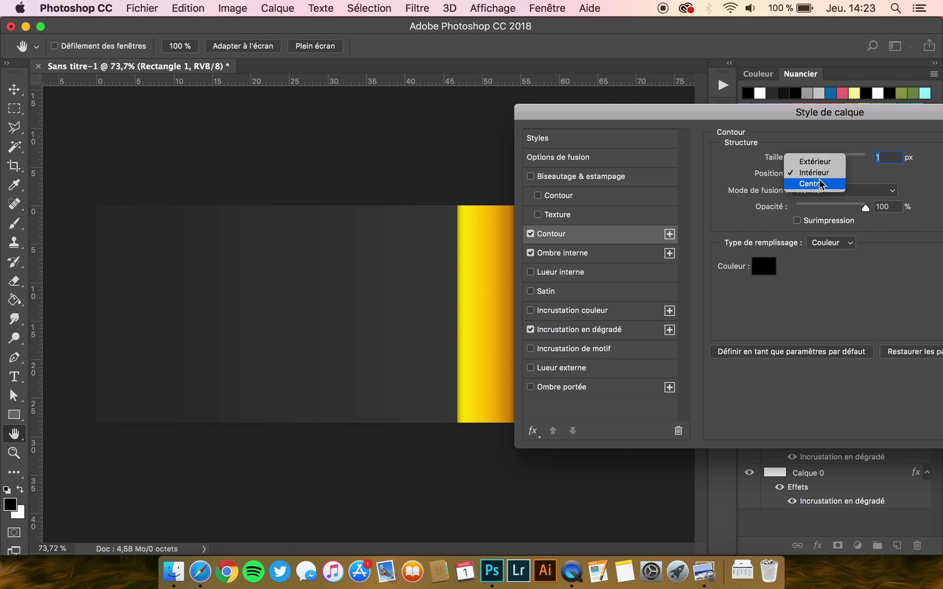
{"action": "left_click", "coordinate": [819, 162]}
{"action": "type", "text": "8"}
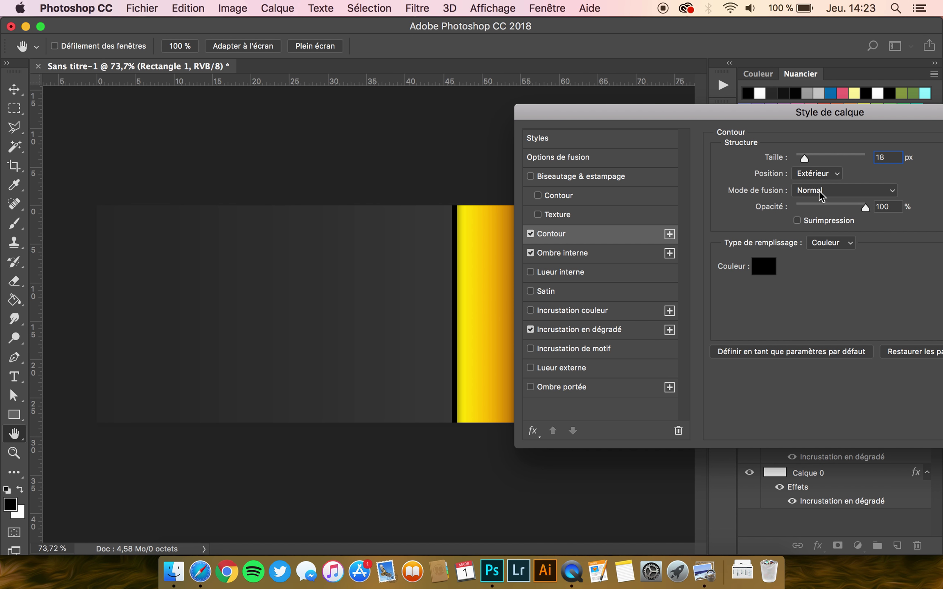
{"action": "left_click", "coordinate": [830, 243]}
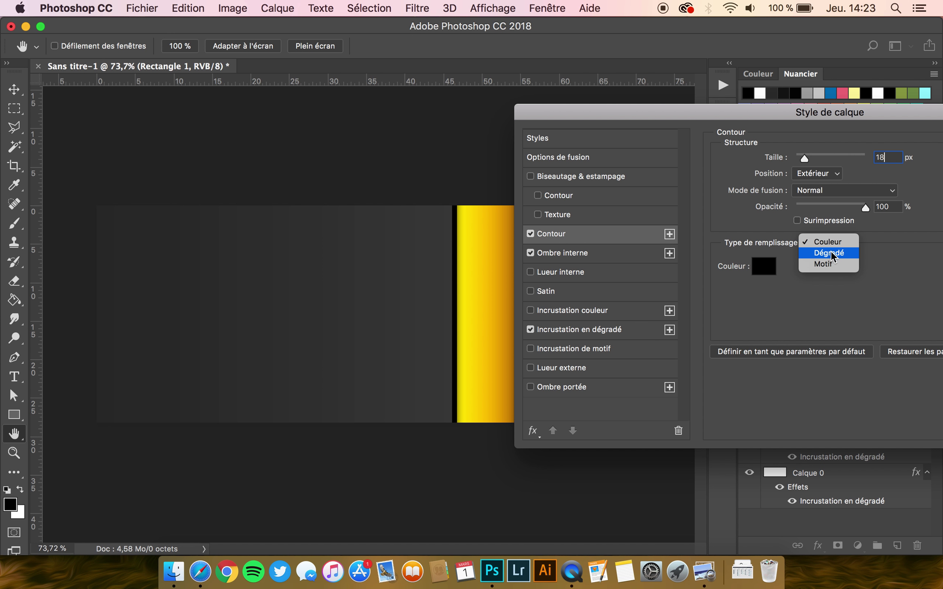
{"action": "left_click", "coordinate": [826, 249]}
Make the stroke gradient run from white ffffff to light grey dcdcdc.
{"action": "left_click", "coordinate": [808, 268]}
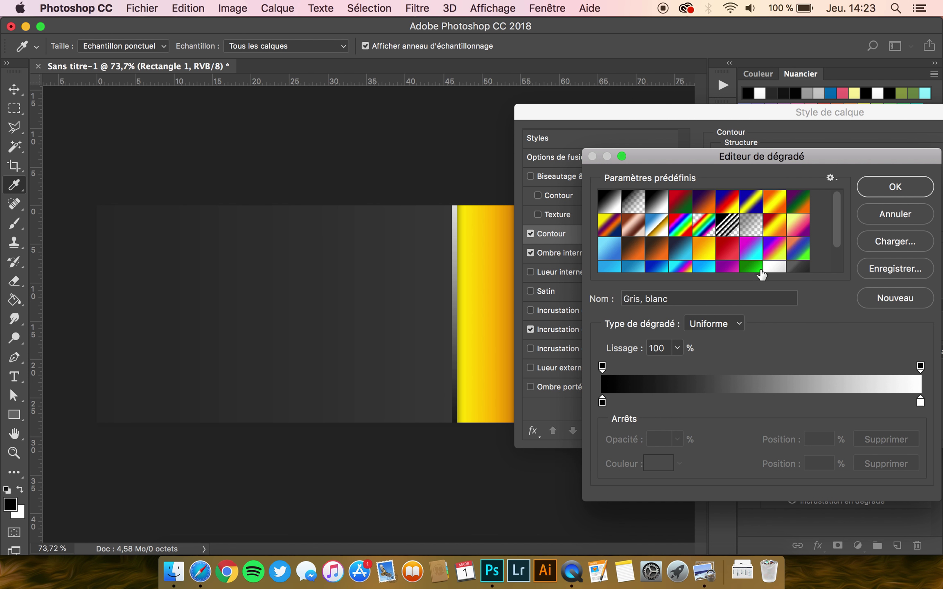
{"action": "left_click", "coordinate": [774, 238]}
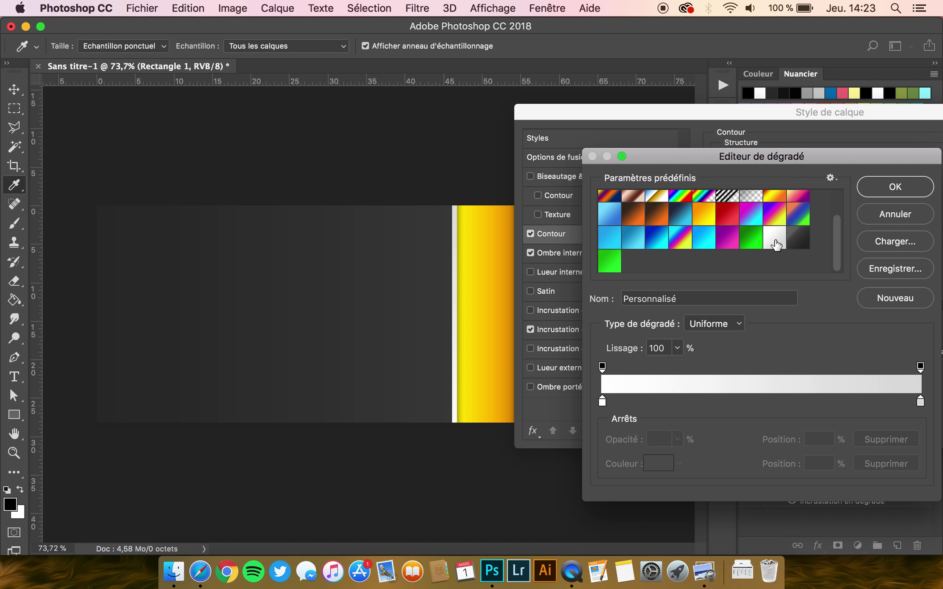
{"action": "left_click", "coordinate": [601, 402]}
{"action": "double_click", "coordinate": [602, 402]}
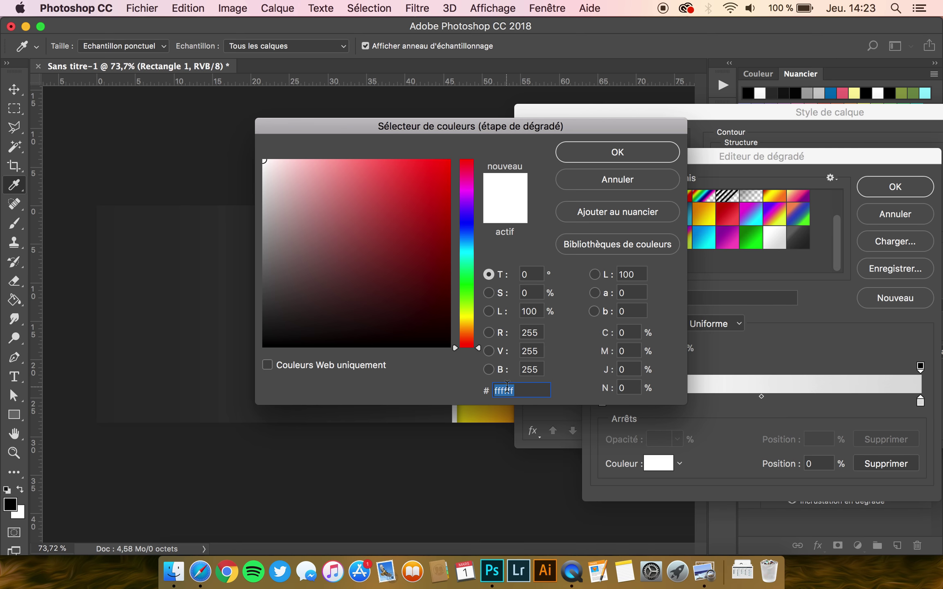
{"action": "left_click", "coordinate": [595, 153]}
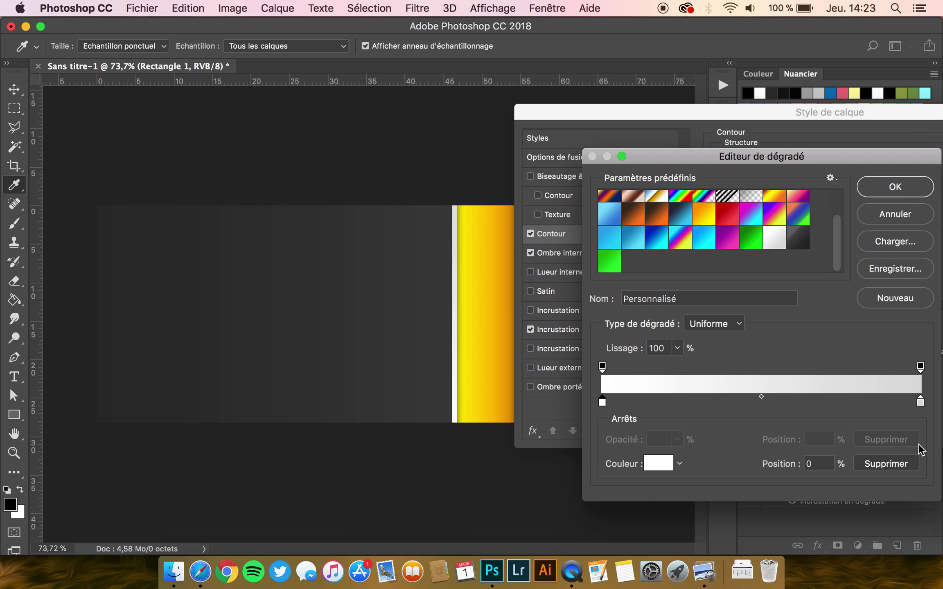
{"action": "double_click", "coordinate": [921, 402]}
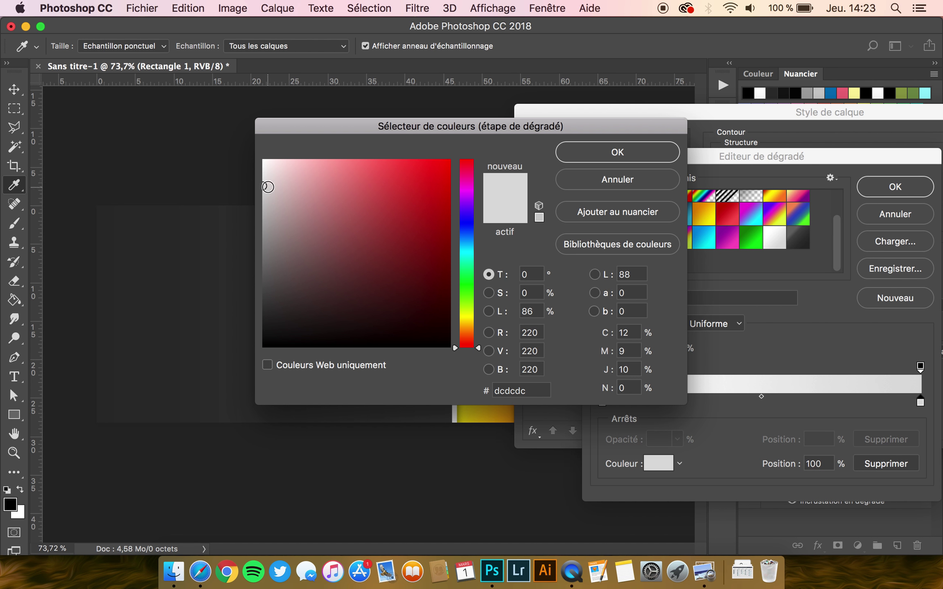
{"action": "left_click", "coordinate": [625, 158]}
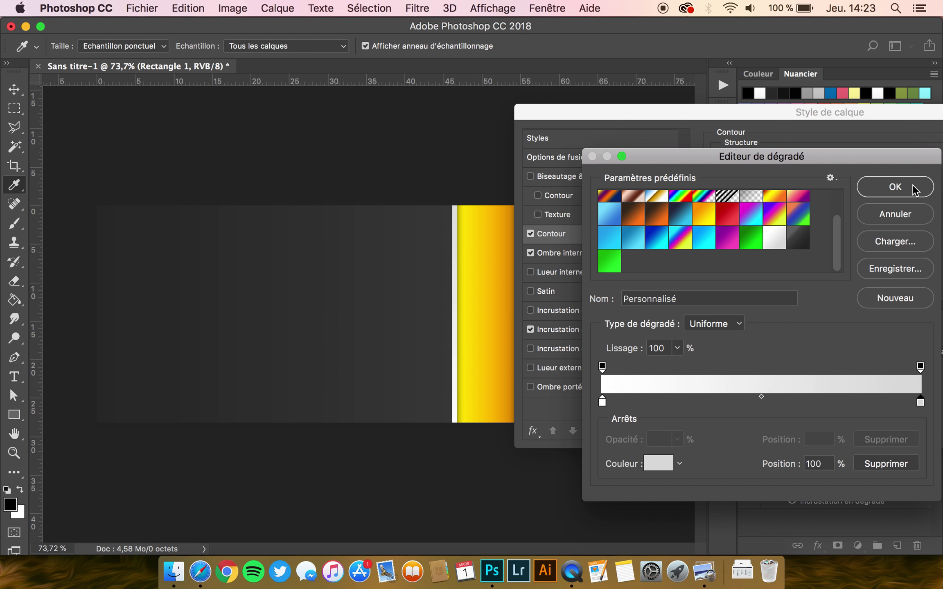
{"action": "left_click", "coordinate": [890, 188]}
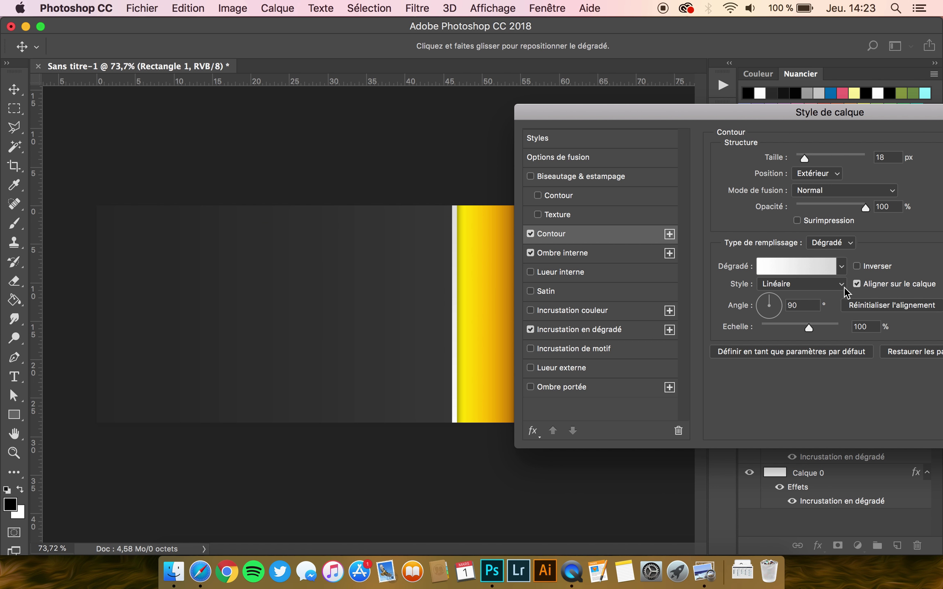
Set the stroke to a Shape Burst gradient at 16 px and apply it.
{"action": "left_click", "coordinate": [824, 284]}
{"action": "left_click", "coordinate": [800, 335]}
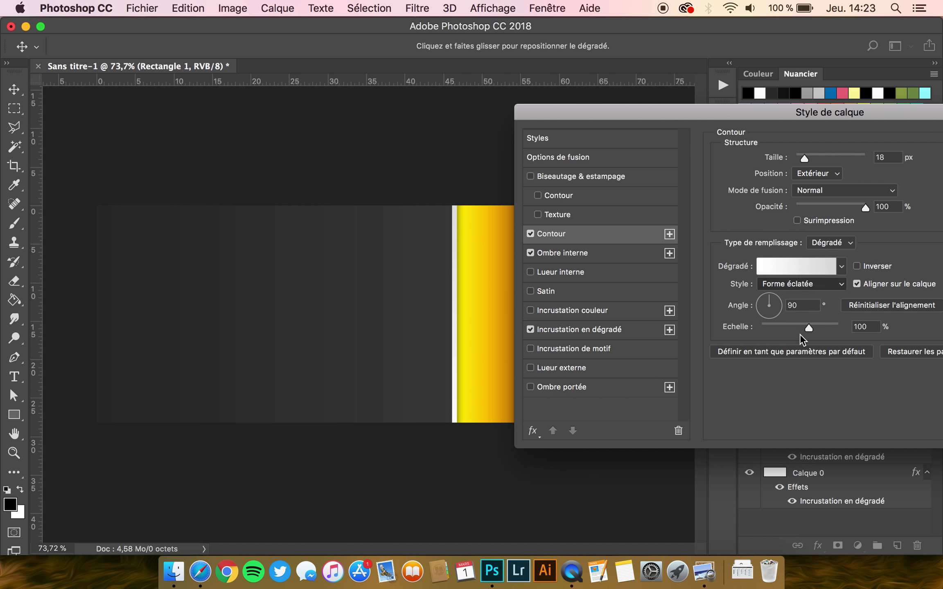
{"action": "left_click_drag", "start_coordinate": [598, 110], "coordinate": [679, 130]}
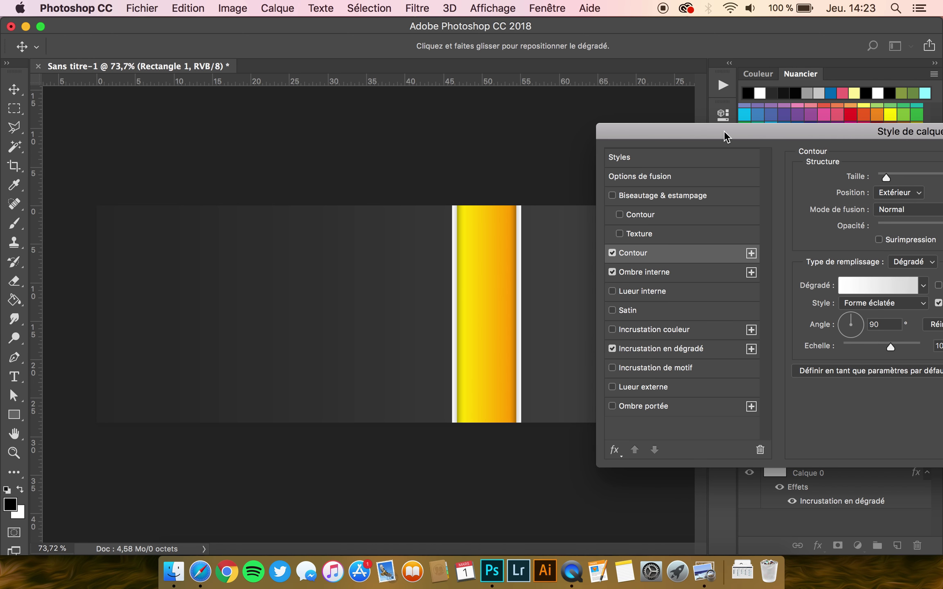
{"action": "left_click_drag", "start_coordinate": [724, 135], "coordinate": [685, 134]}
{"action": "type", "text": "16"}
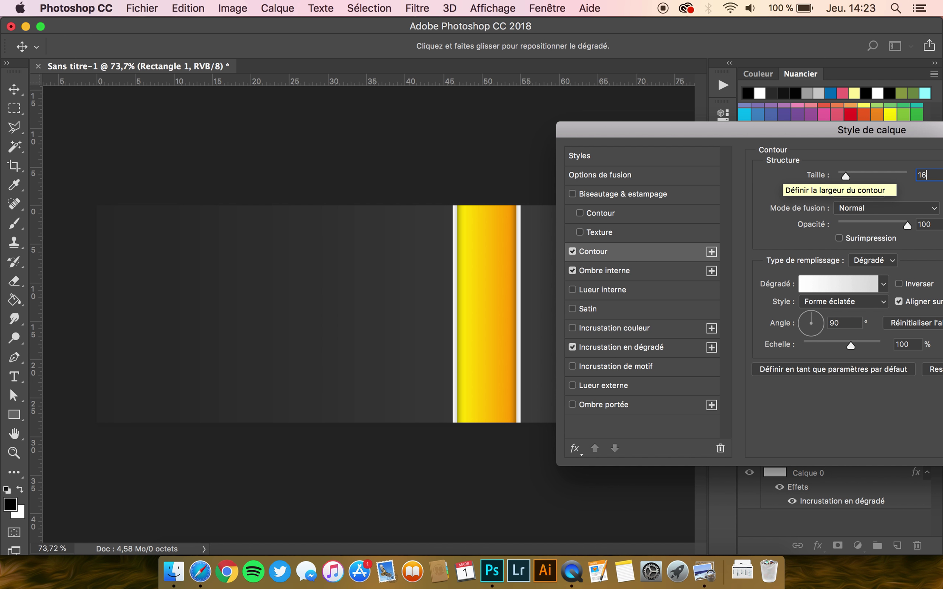
{"action": "key", "text": "Return"}
Narrow the yellow stripe with Free Transform and duplicate its layer.
{"action": "key", "text": "super+t"}
{"action": "left_click_drag", "start_coordinate": [517, 314], "coordinate": [512, 313]}
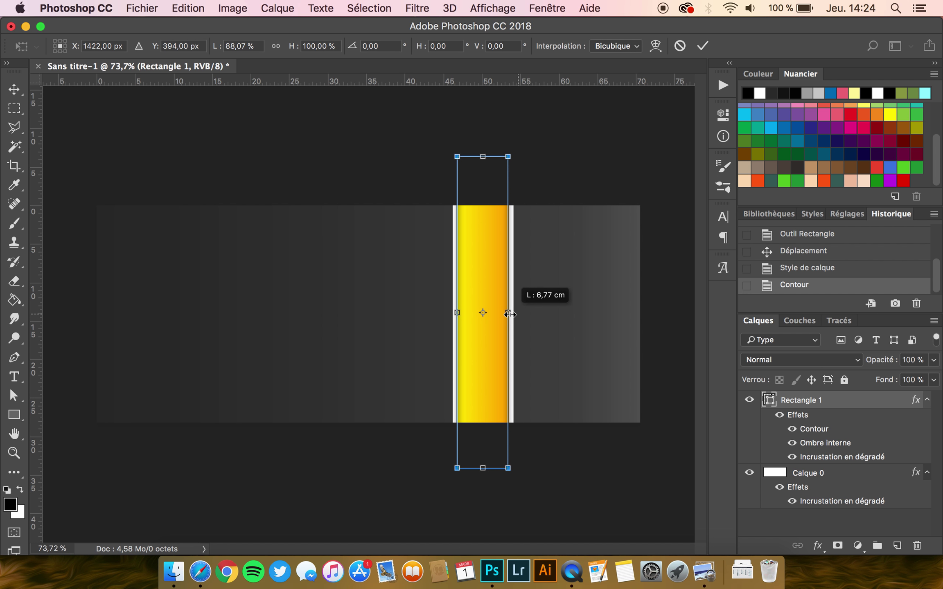
{"action": "key", "text": "Return"}
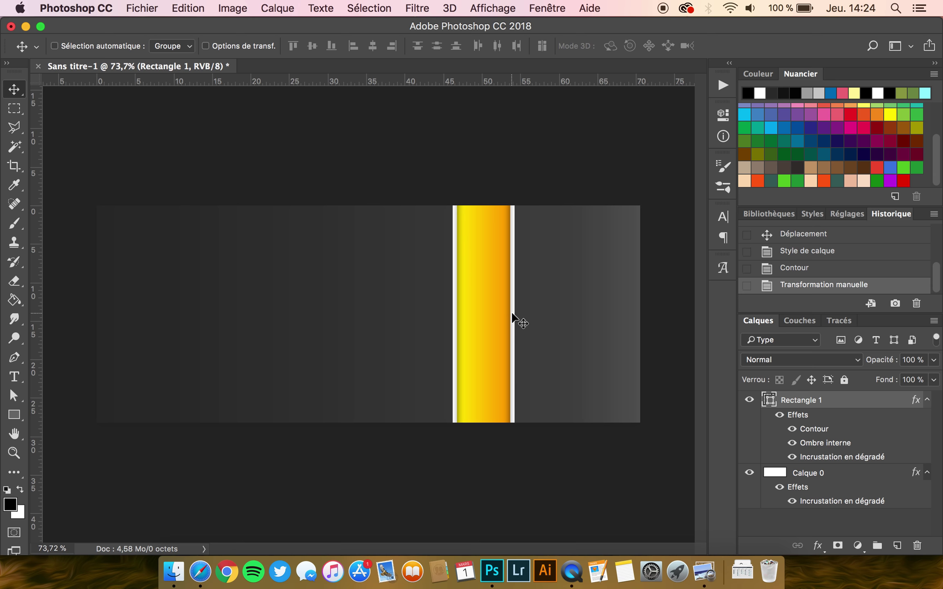
{"action": "key", "text": "super+j"}
Place the stripe copy just left of the original, collapse effect lists, and select both stripes.
{"action": "left_click_drag", "start_coordinate": [491, 249], "coordinate": [415, 252]}
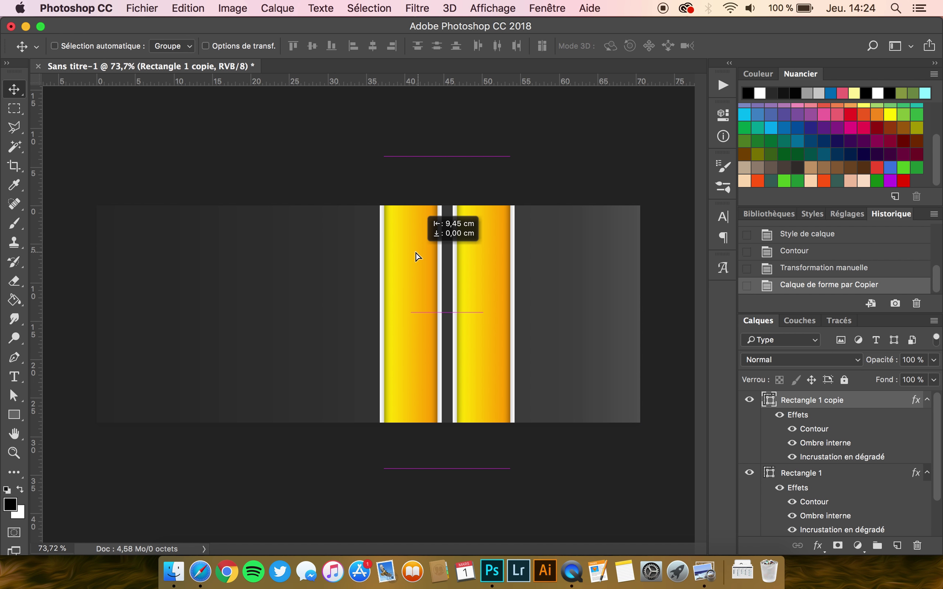
{"action": "left_click_drag", "start_coordinate": [415, 253], "coordinate": [414, 252]}
{"action": "key", "text": "Right"}
{"action": "key", "text": "Right"}
{"action": "key", "text": "Right"}
{"action": "left_click", "coordinate": [928, 400]}
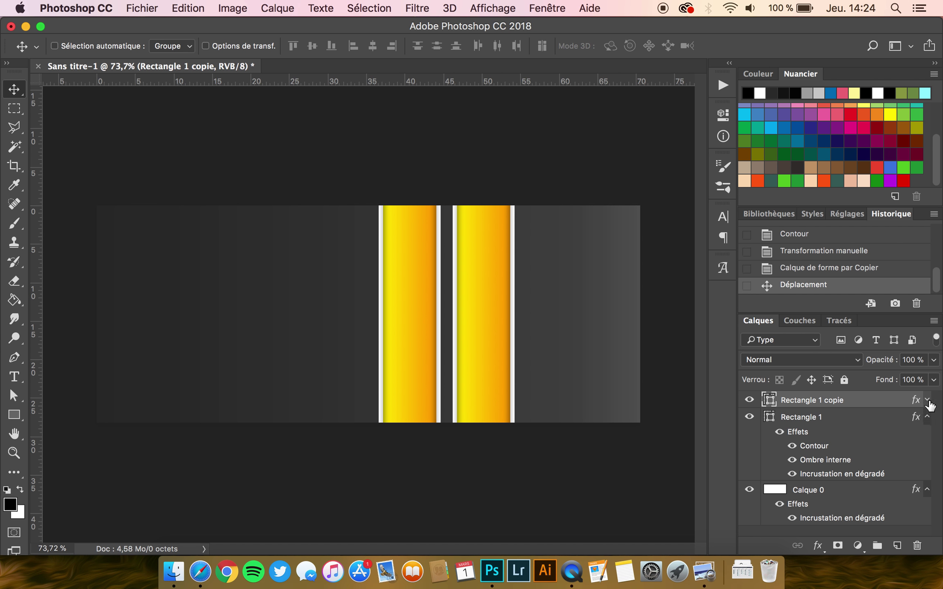
{"action": "left_click", "coordinate": [829, 418]}
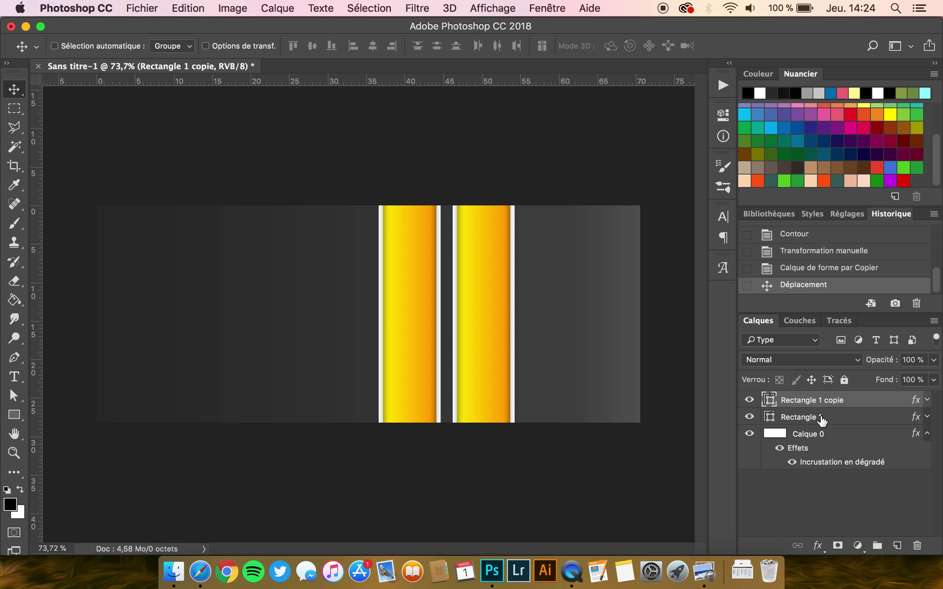
{"action": "left_click", "coordinate": [821, 420], "text": "super"}
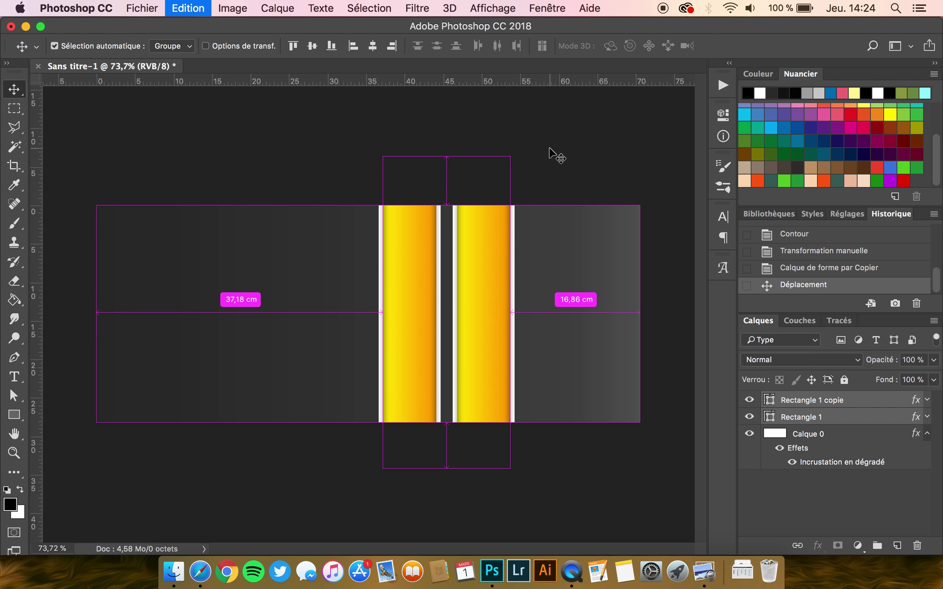
Rotate both yellow stripes 15° together and shift them slightly to the right.
{"action": "key", "text": "super+t"}
{"action": "left_click_drag", "start_coordinate": [529, 134], "coordinate": [574, 161]}
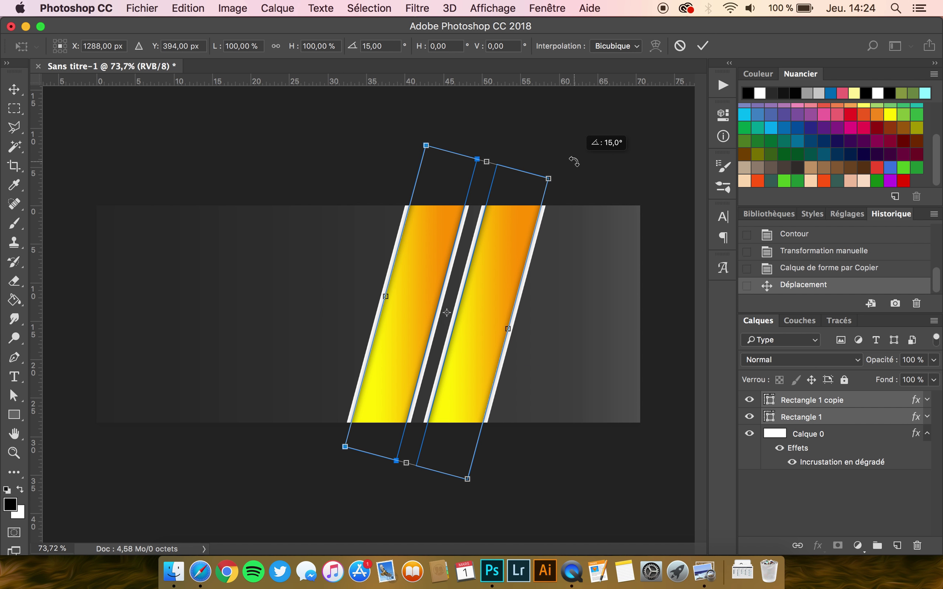
{"action": "key", "text": "Return"}
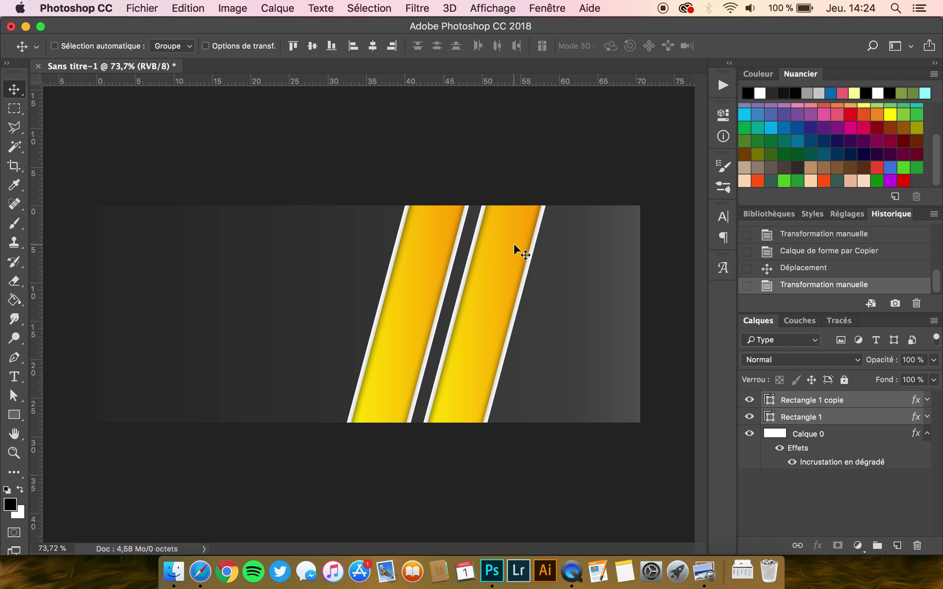
{"action": "left_click_drag", "start_coordinate": [514, 244], "coordinate": [507, 244]}
{"action": "scroll", "coordinate": [439, 366], "scroll_direction": "down", "scroll_amount": 1}
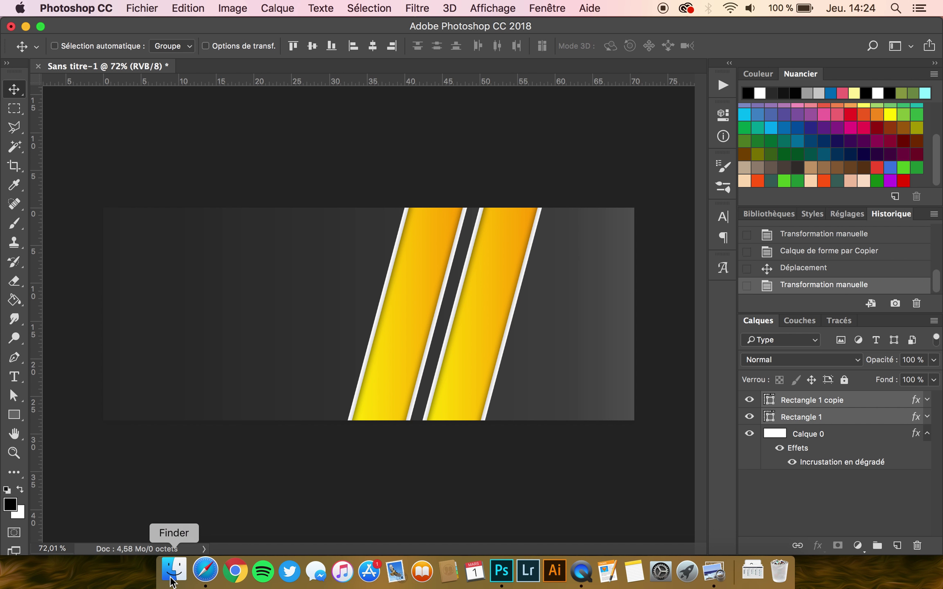
Drag lion-1118467_1920.jpg from the bannières folder onto the banner and move it right.
{"action": "left_click", "coordinate": [171, 580]}
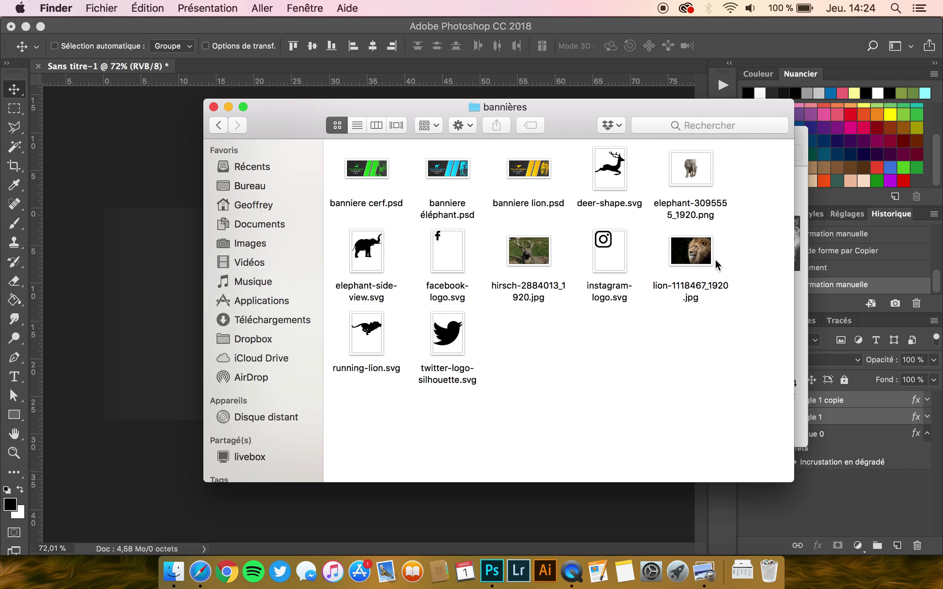
{"action": "left_click", "coordinate": [701, 257]}
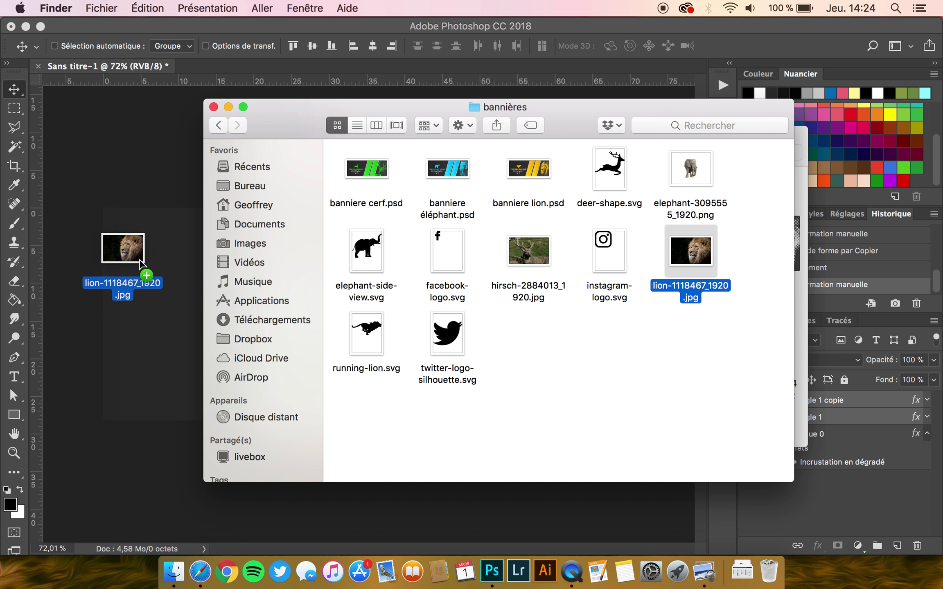
{"action": "left_click_drag", "start_coordinate": [581, 268], "coordinate": [139, 260]}
{"action": "left_click_drag", "start_coordinate": [449, 304], "coordinate": [562, 304]}
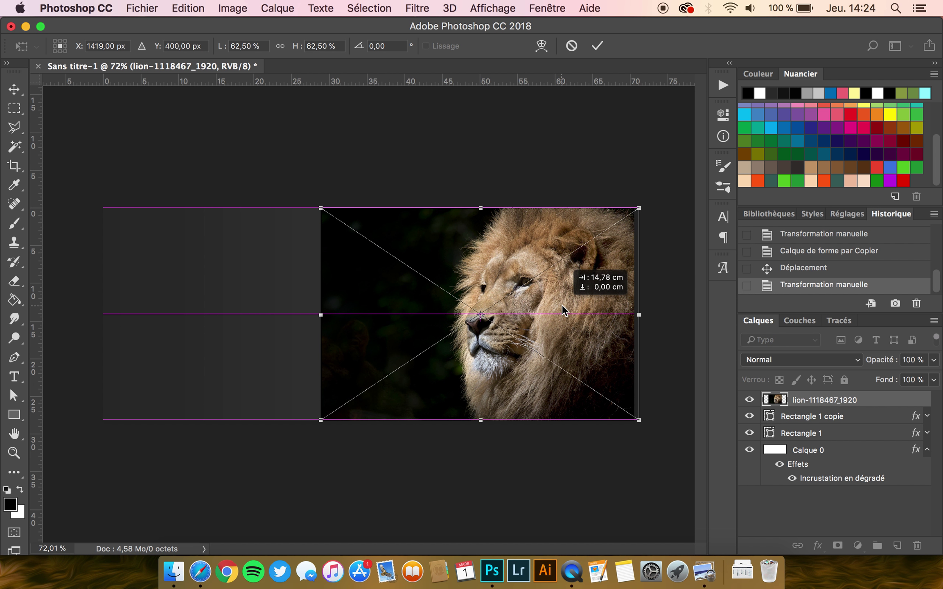
Commit the lion photo, layer it beneath the stripes and align it to the right edge.
{"action": "key", "text": "Return"}
{"action": "left_click_drag", "start_coordinate": [837, 407], "coordinate": [838, 451]}
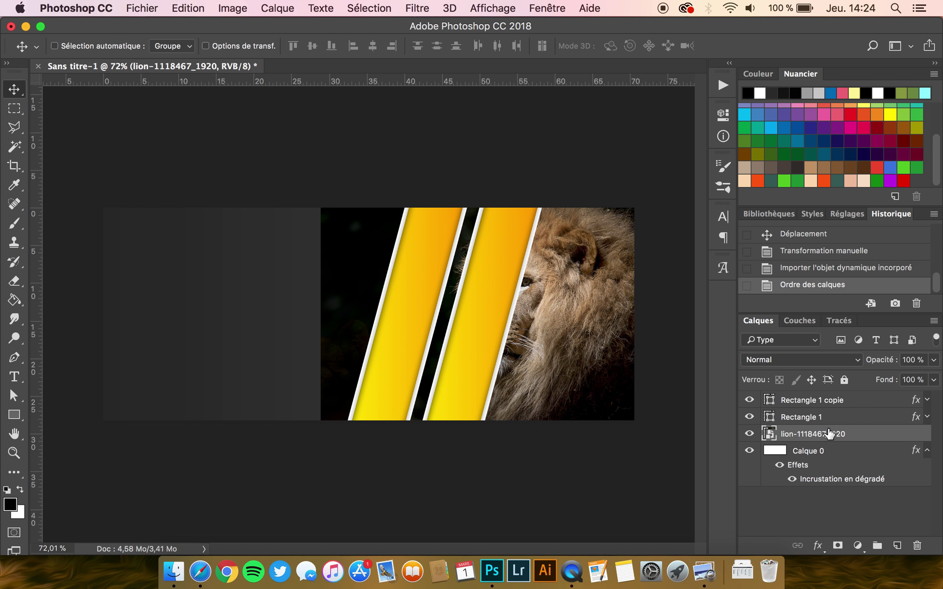
{"action": "scroll", "coordinate": [579, 284], "scroll_direction": "down", "scroll_amount": 1}
{"action": "scroll", "coordinate": [579, 284], "scroll_direction": "down", "scroll_amount": 3}
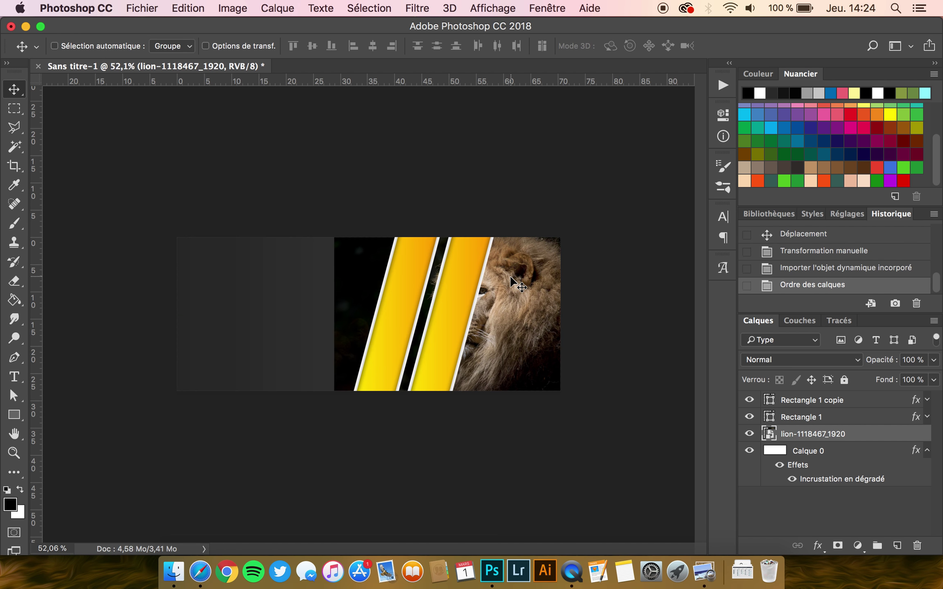
{"action": "left_click_drag", "start_coordinate": [510, 277], "coordinate": [553, 276]}
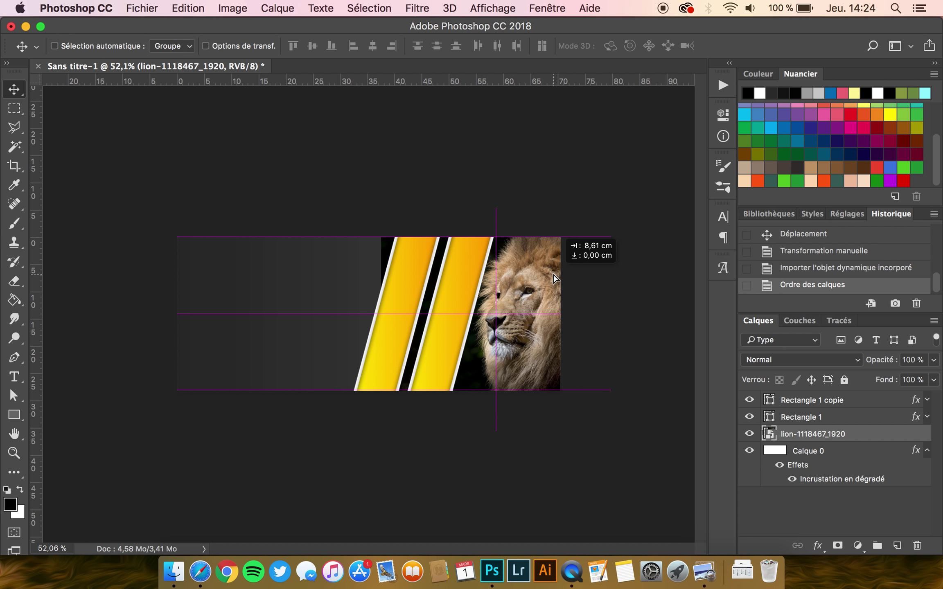
{"action": "left_click_drag", "start_coordinate": [553, 278], "coordinate": [539, 279]}
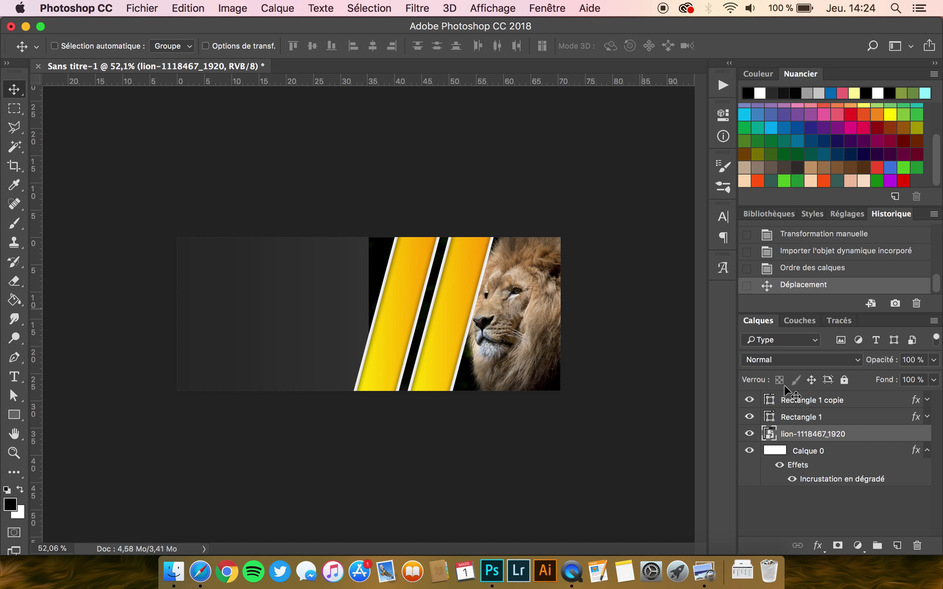
Nudge both yellow stripes left so they sit against the lion photo.
{"action": "left_click", "coordinate": [832, 405]}
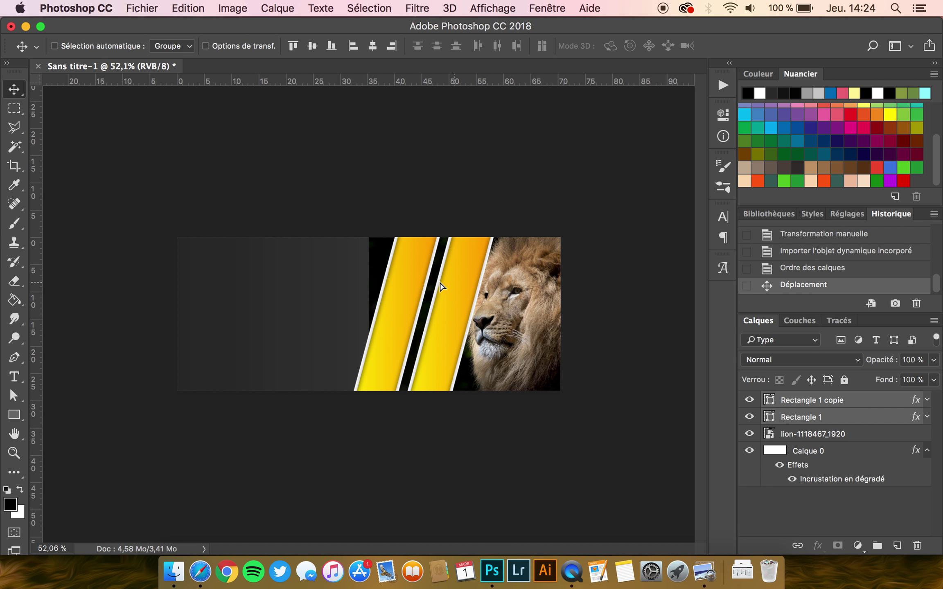
{"action": "left_click_drag", "start_coordinate": [455, 281], "coordinate": [432, 287]}
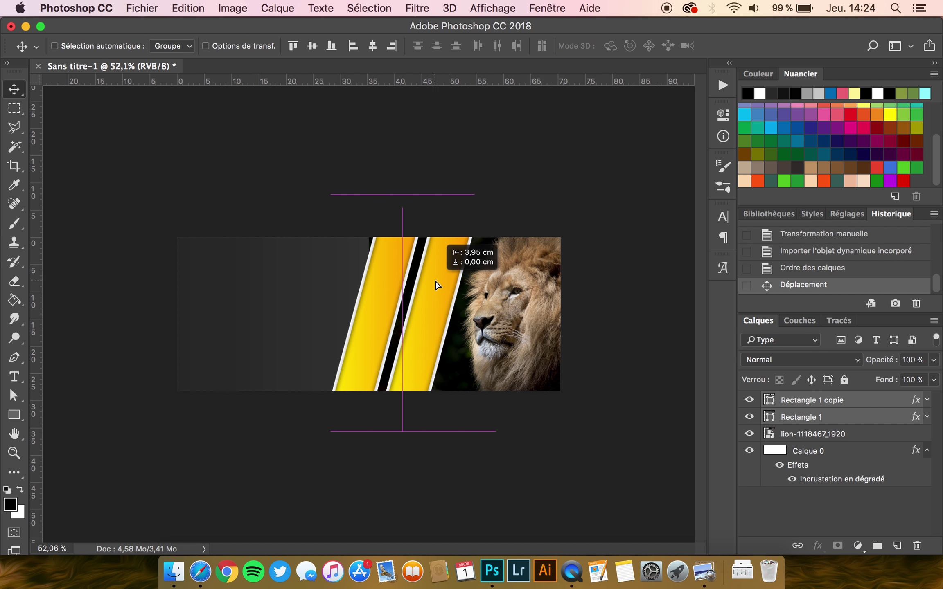
{"action": "left_click_drag", "start_coordinate": [433, 286], "coordinate": [436, 280]}
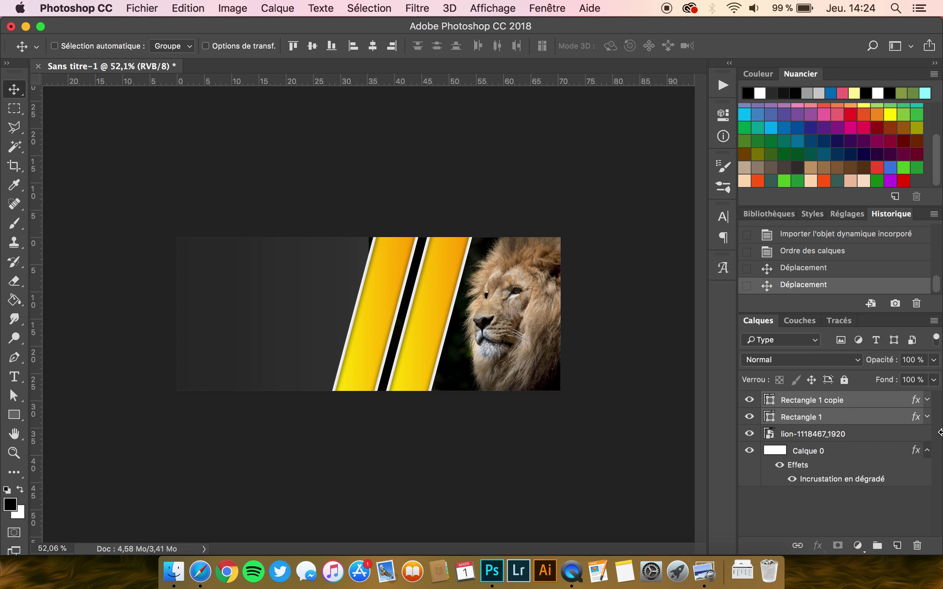
{"action": "left_click", "coordinate": [813, 439]}
{"action": "mouse_move", "coordinate": [233, 8]}
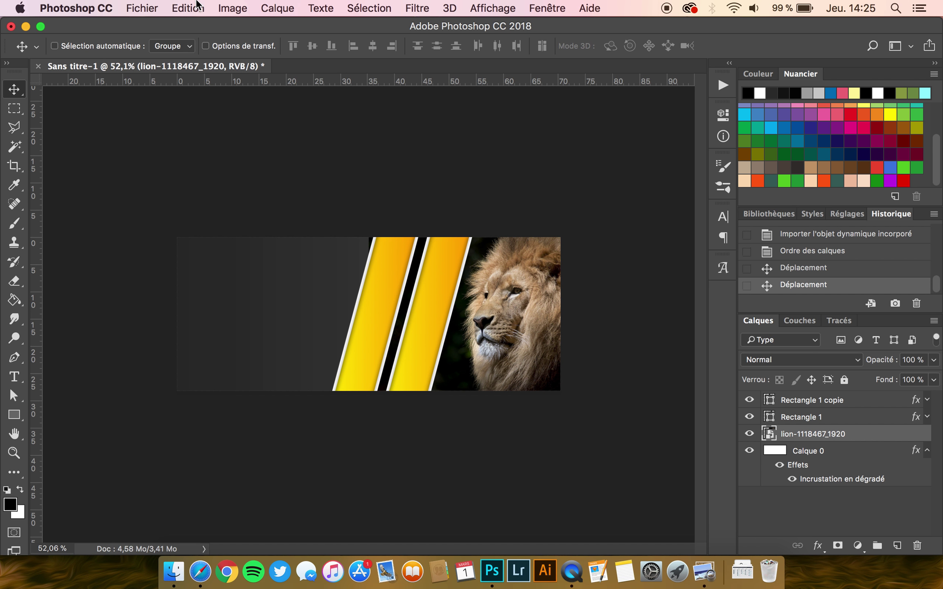
{"action": "left_click", "coordinate": [194, 7]}
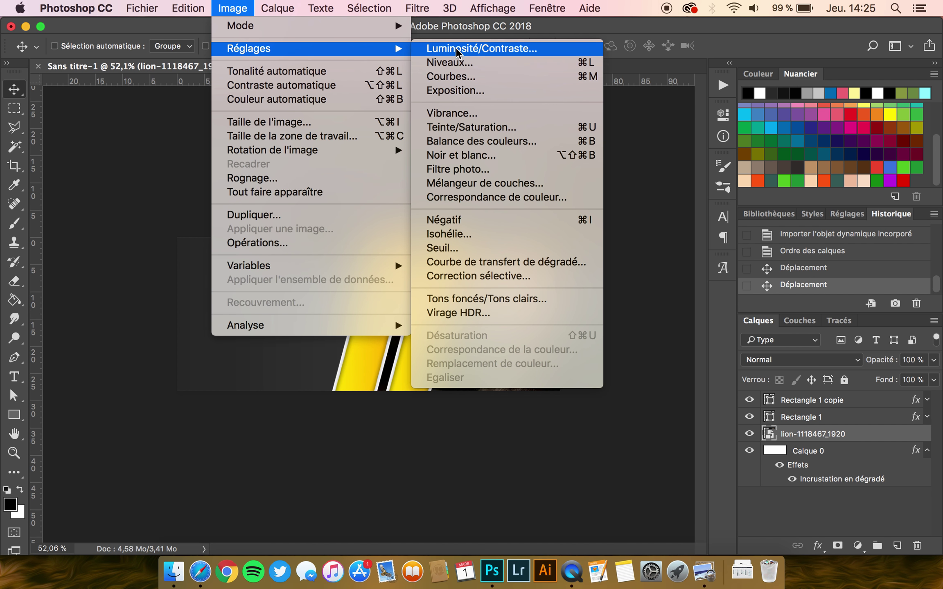
{"action": "mouse_move", "coordinate": [309, 48]}
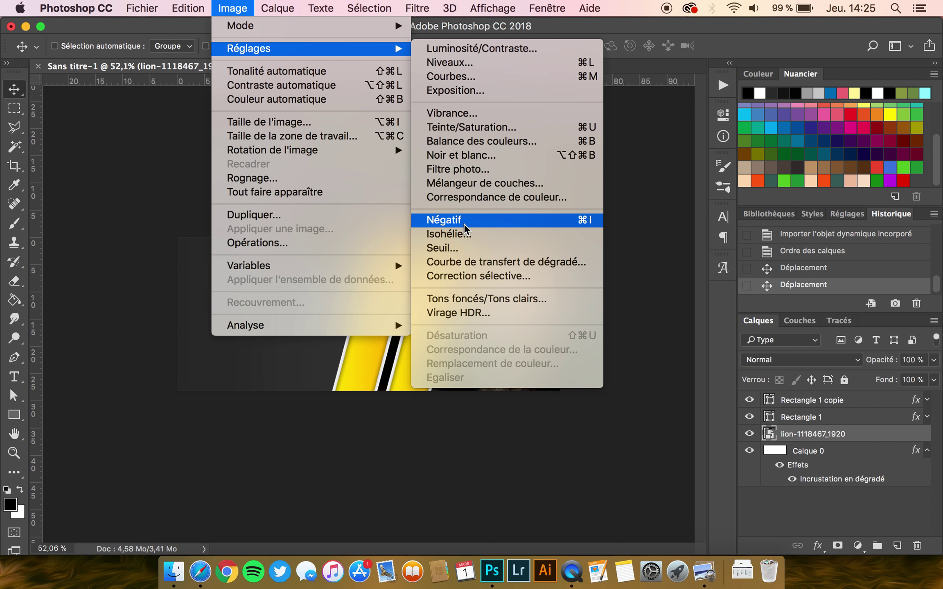
Desaturate the lion photo with Hue/Saturation, Saturation at -100.
{"action": "left_click", "coordinate": [471, 127]}
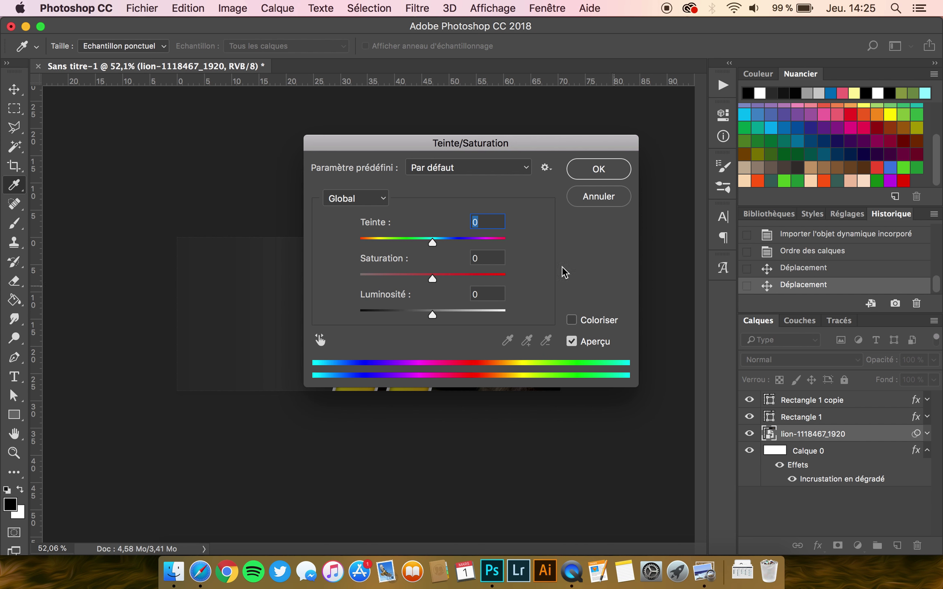
{"action": "left_click_drag", "start_coordinate": [359, 153], "coordinate": [634, 158]}
{"action": "left_click_drag", "start_coordinate": [708, 282], "coordinate": [618, 277]}
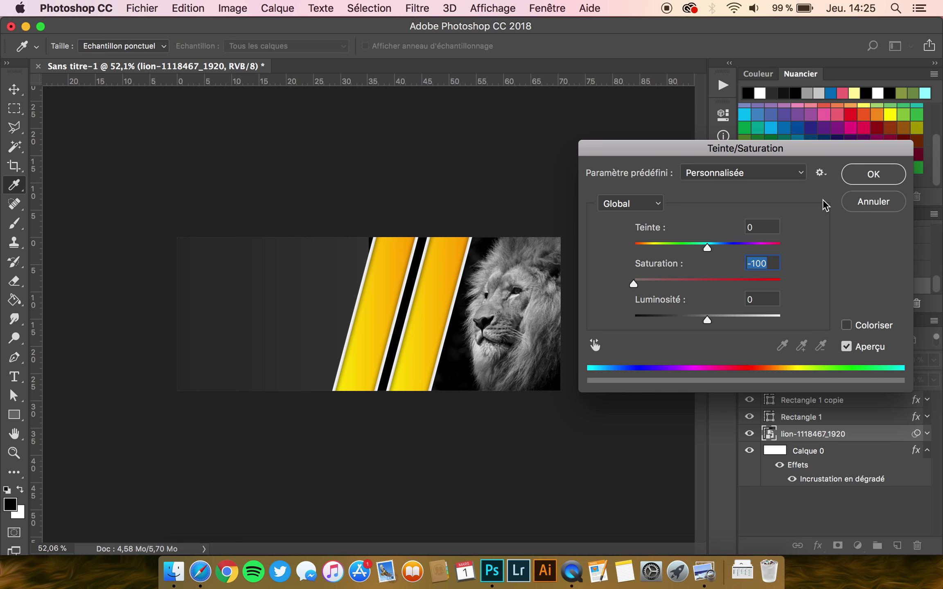
{"action": "left_click", "coordinate": [874, 174]}
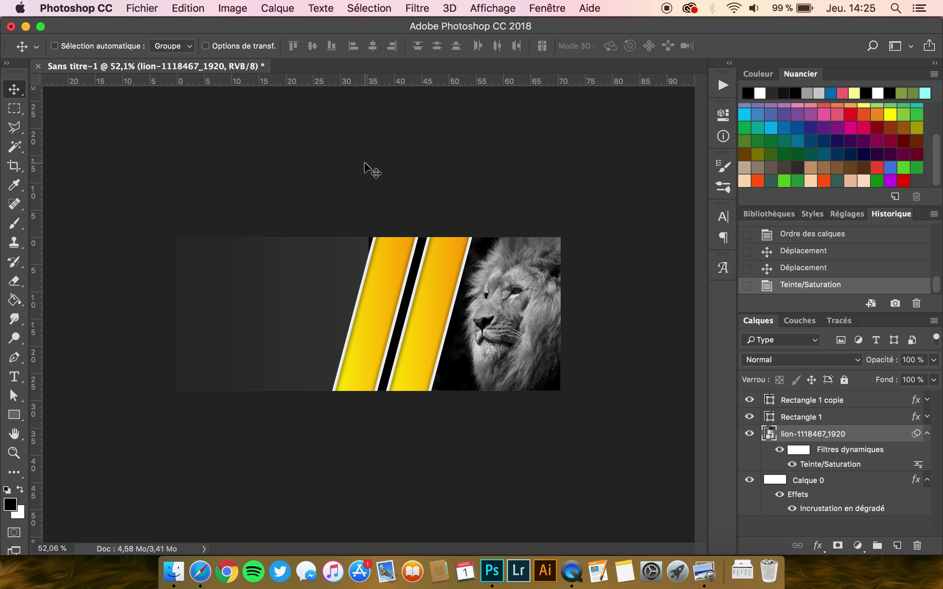
{"action": "left_click", "coordinate": [236, 4]}
{"action": "mouse_move", "coordinate": [248, 48]}
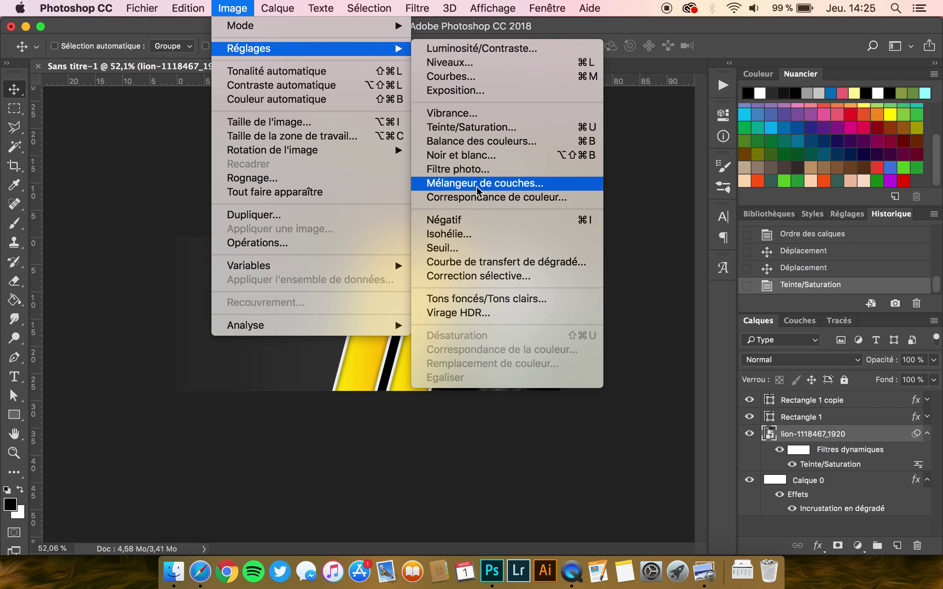
Apply a Threshold adjustment at level 108 to the lion photo.
{"action": "left_click", "coordinate": [464, 249]}
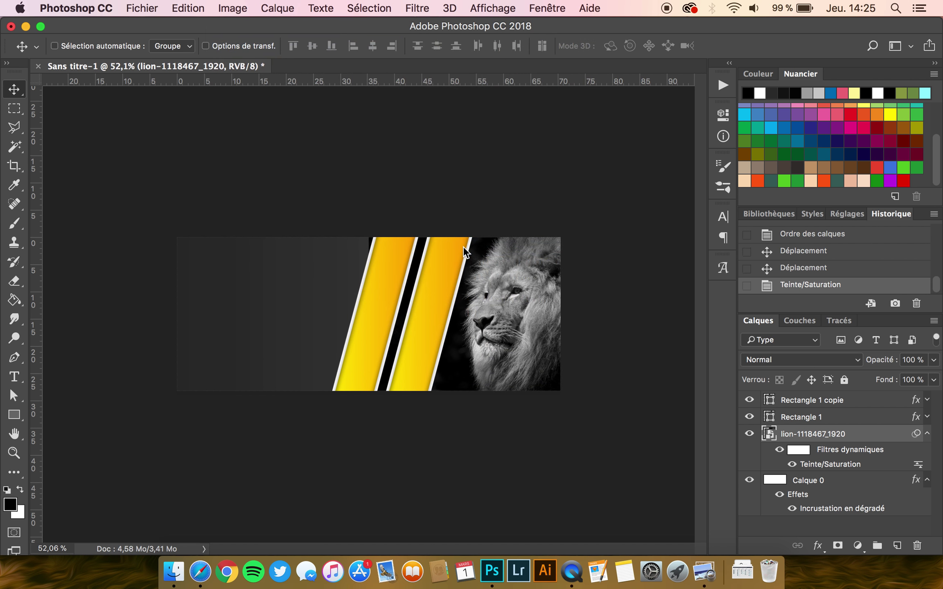
{"action": "left_click_drag", "start_coordinate": [742, 320], "coordinate": [731, 321]}
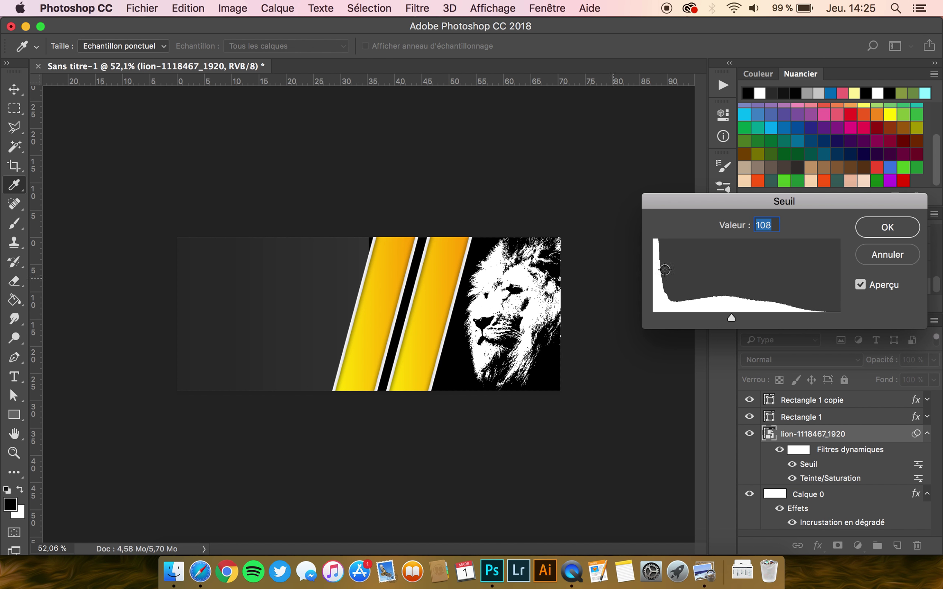
{"action": "left_click", "coordinate": [879, 228]}
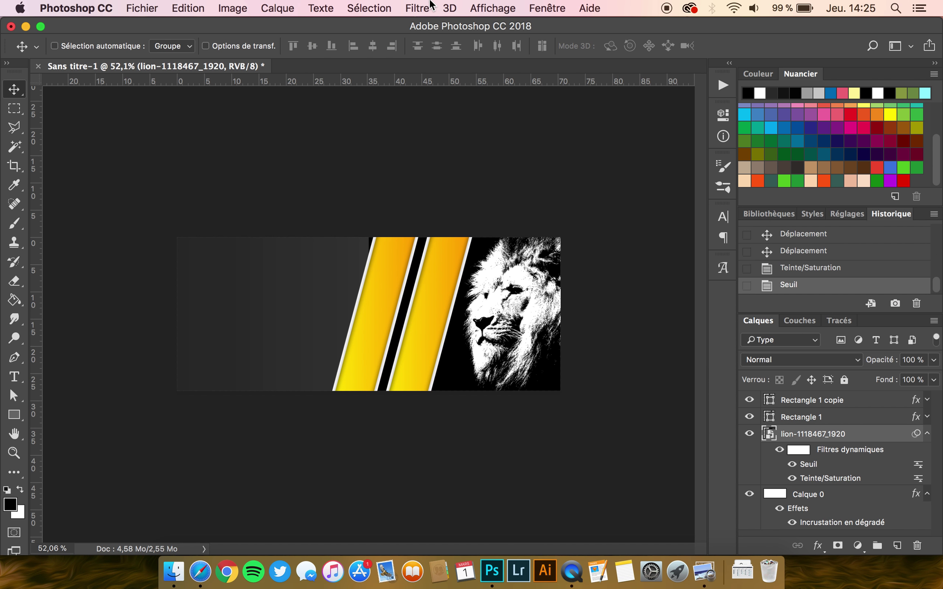
{"action": "left_click", "coordinate": [415, 5]}
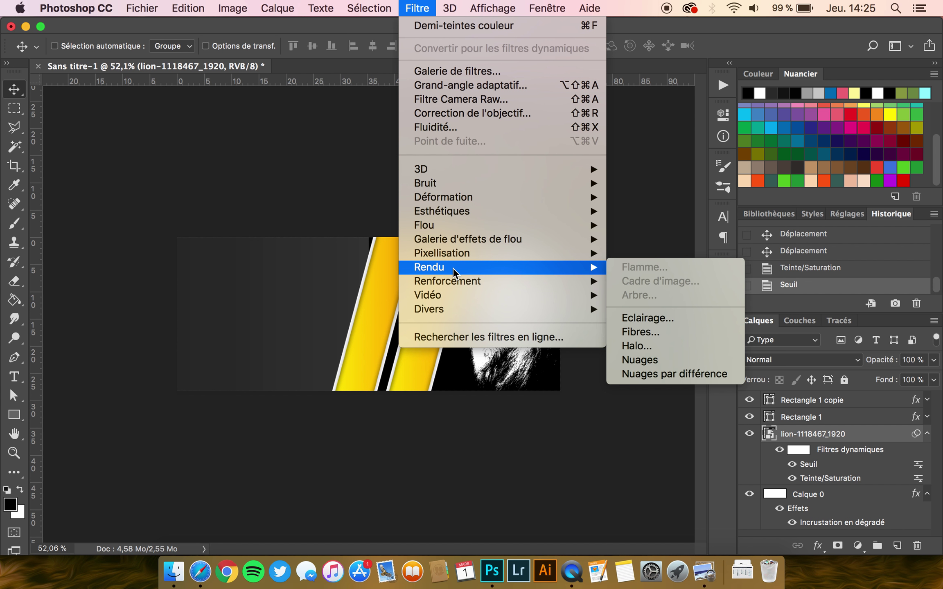
{"action": "mouse_move", "coordinate": [442, 252]}
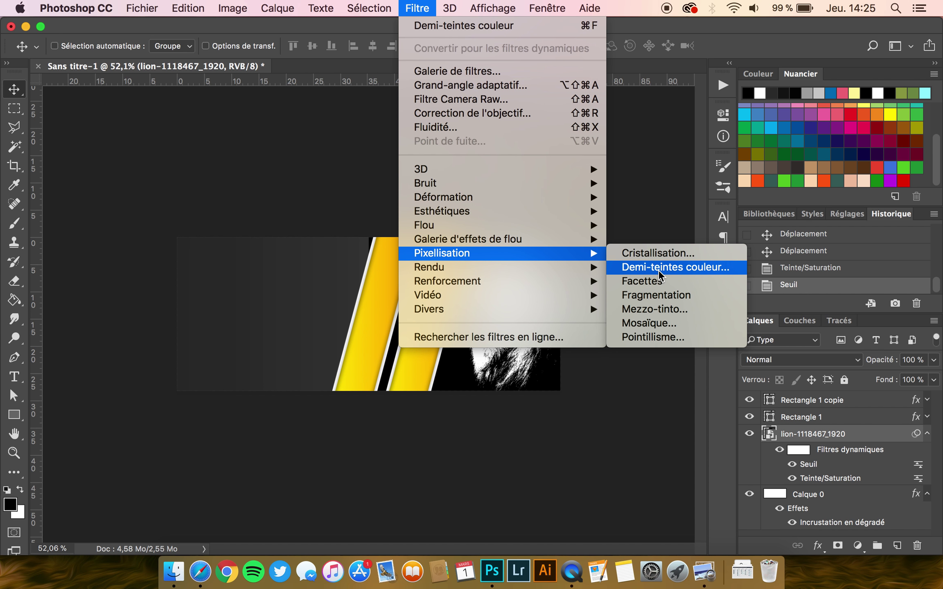
Apply Color Halftone to the lion with a maximum radius of 8.
{"action": "left_click", "coordinate": [657, 270]}
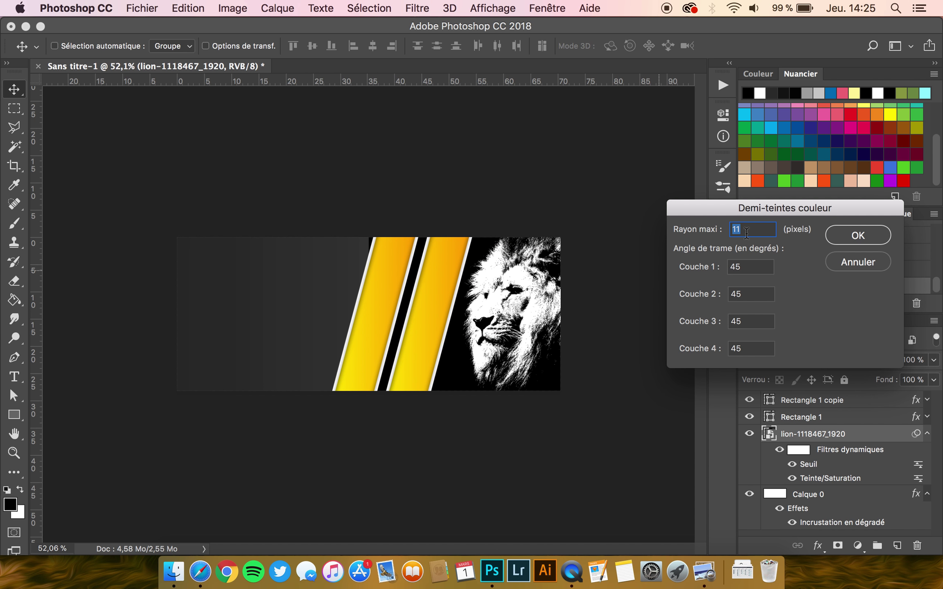
{"action": "key", "text": "Tab"}
{"action": "key", "text": "Tab"}
{"action": "key", "text": "Tab"}
{"action": "double_click", "coordinate": [746, 229]}
{"action": "type", "text": "8"}
{"action": "left_click", "coordinate": [866, 231]}
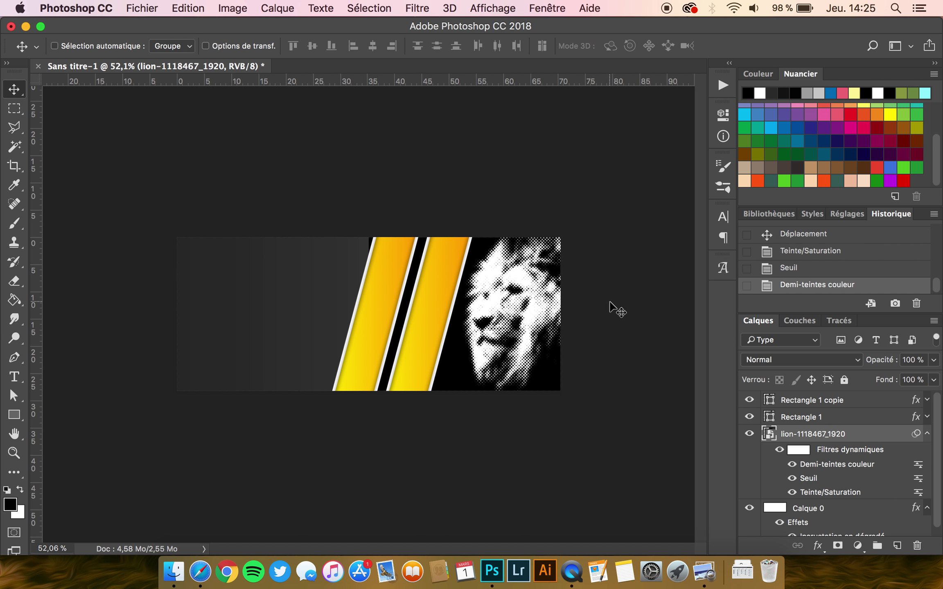
Undo and reapply the Color Halftone filter on the lion smart object.
{"action": "key", "text": "super+z"}
{"action": "left_click", "coordinate": [426, 7]}
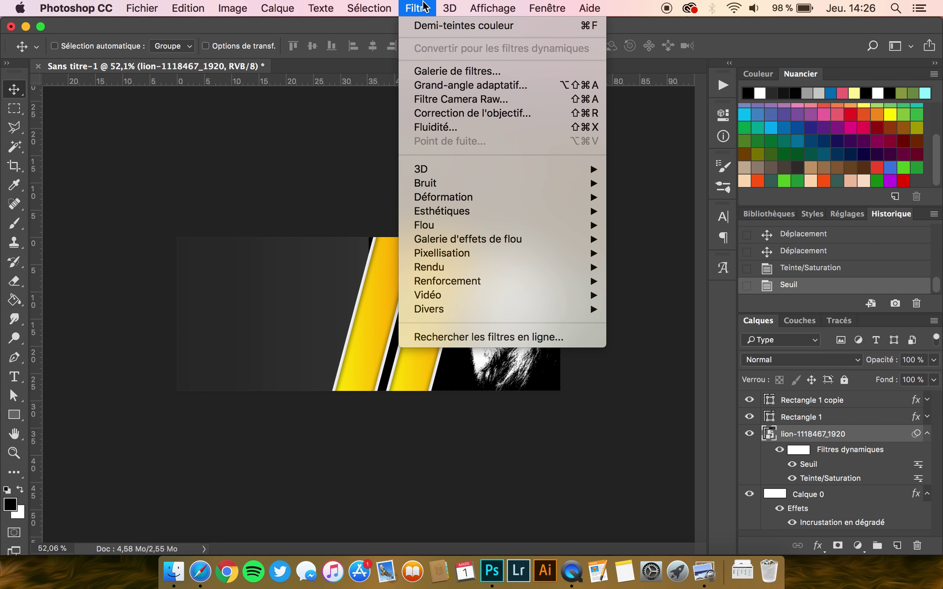
{"action": "left_click", "coordinate": [427, 26]}
{"action": "type", "text": "11"}
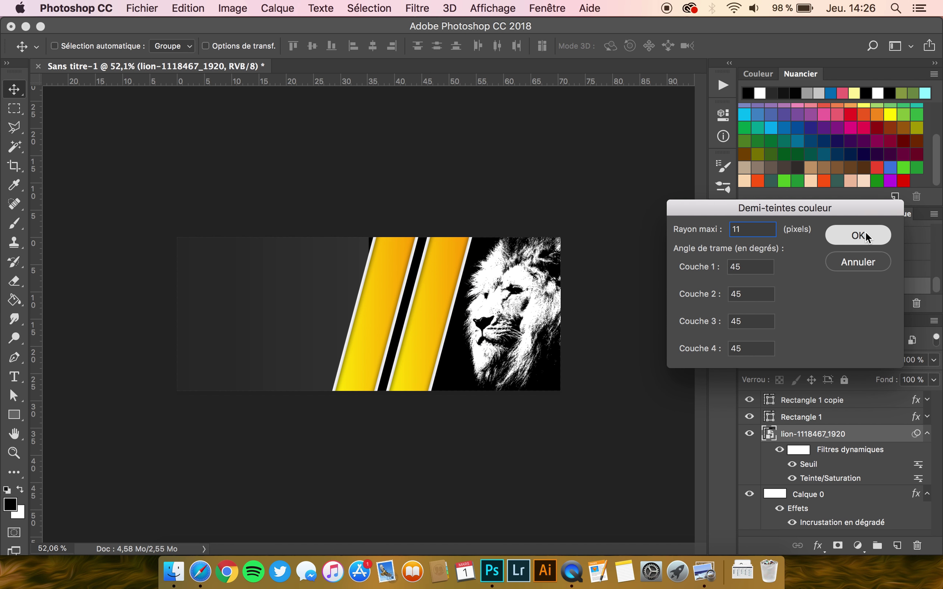
{"action": "left_click", "coordinate": [866, 233]}
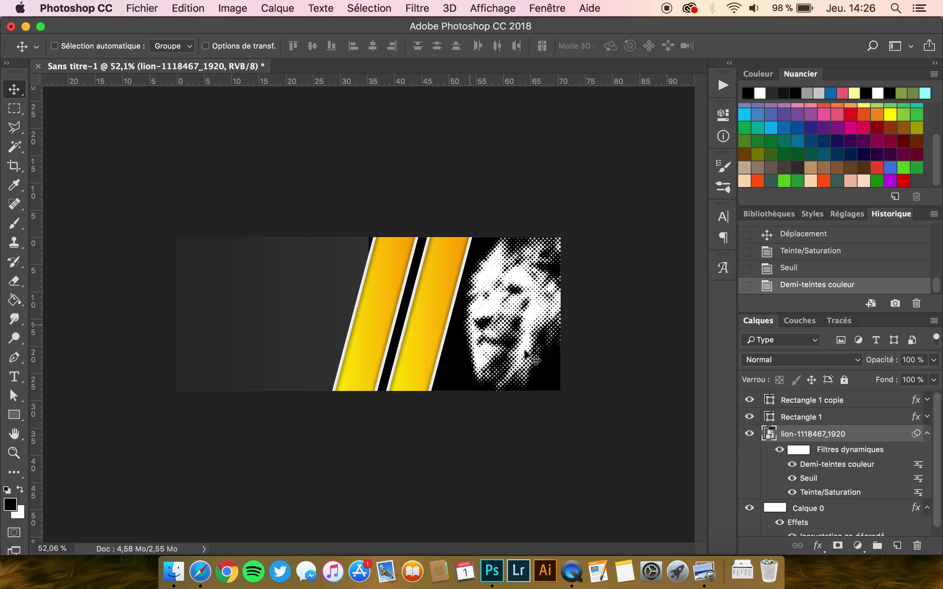
{"action": "scroll", "coordinate": [398, 288], "scroll_direction": "down", "scroll_amount": 2}
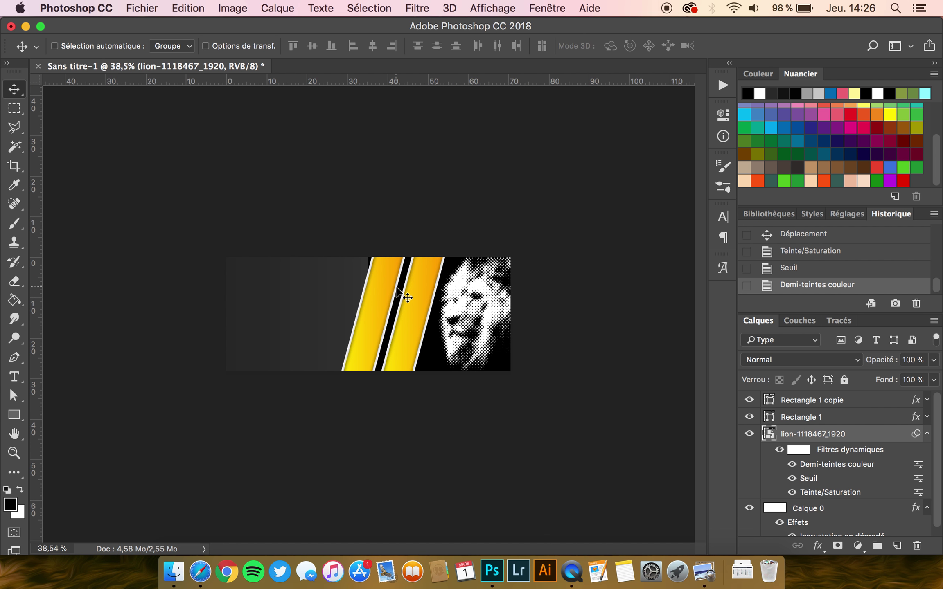
{"action": "scroll", "coordinate": [396, 287], "scroll_direction": "up", "scroll_amount": 2}
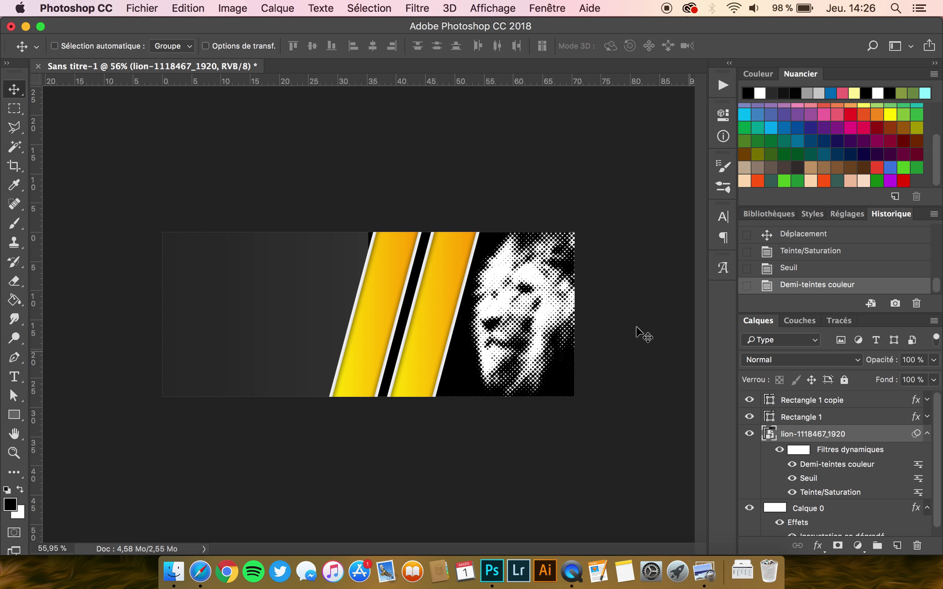
Magic-wand the lion's black background, invert the selection and add a layer mask.
{"action": "left_click", "coordinate": [14, 146]}
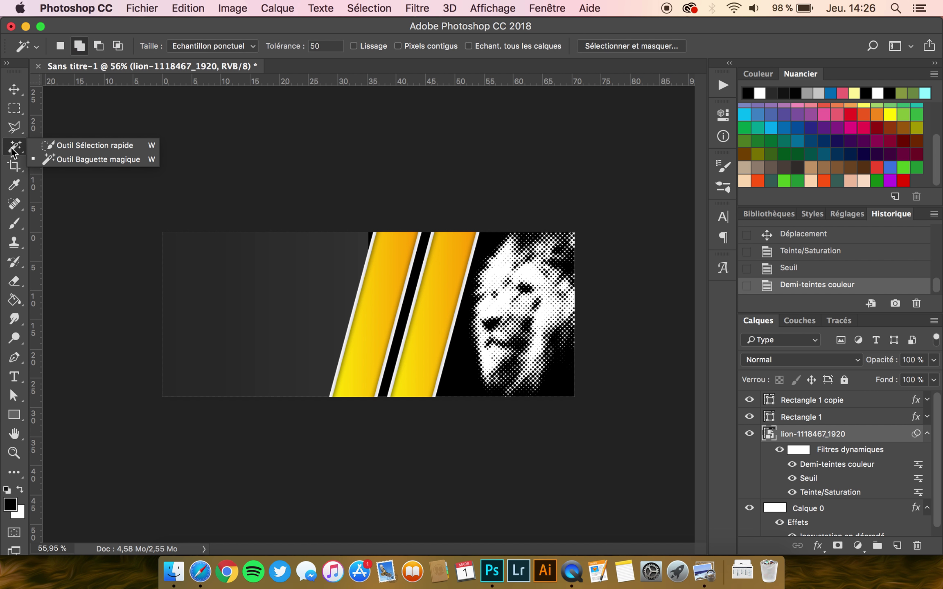
{"action": "left_click", "coordinate": [55, 160]}
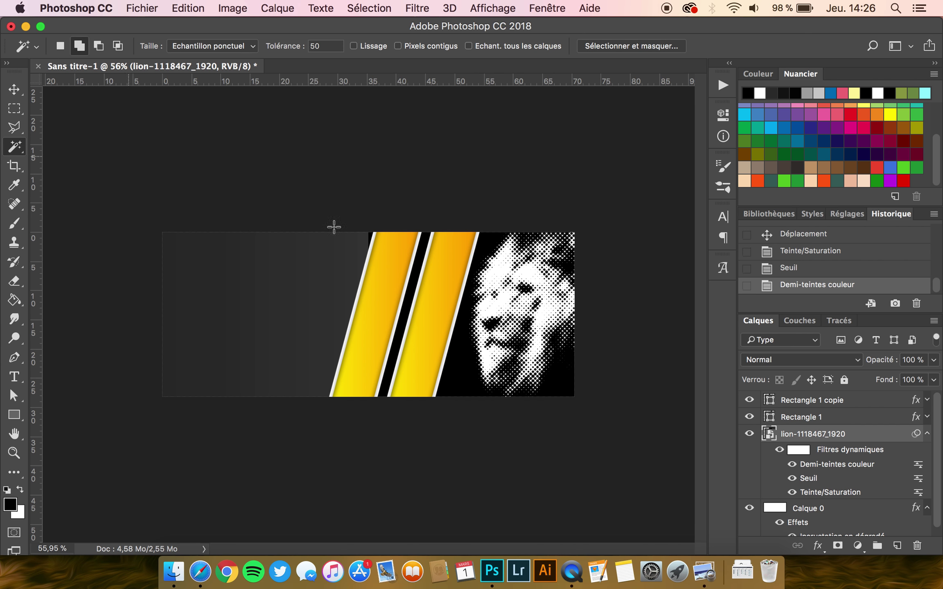
{"action": "left_click", "coordinate": [460, 368]}
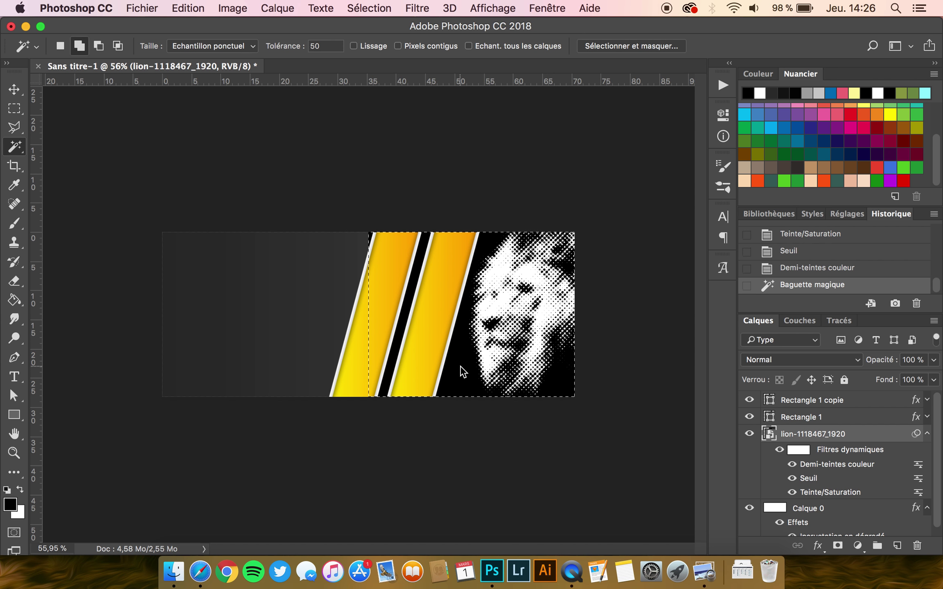
{"action": "left_click", "coordinate": [370, 8]}
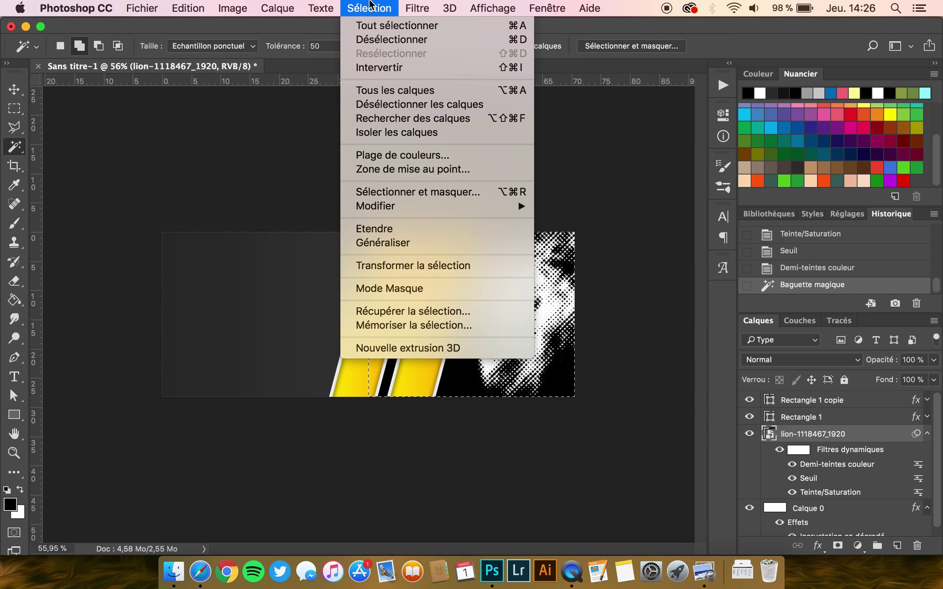
{"action": "left_click", "coordinate": [380, 66]}
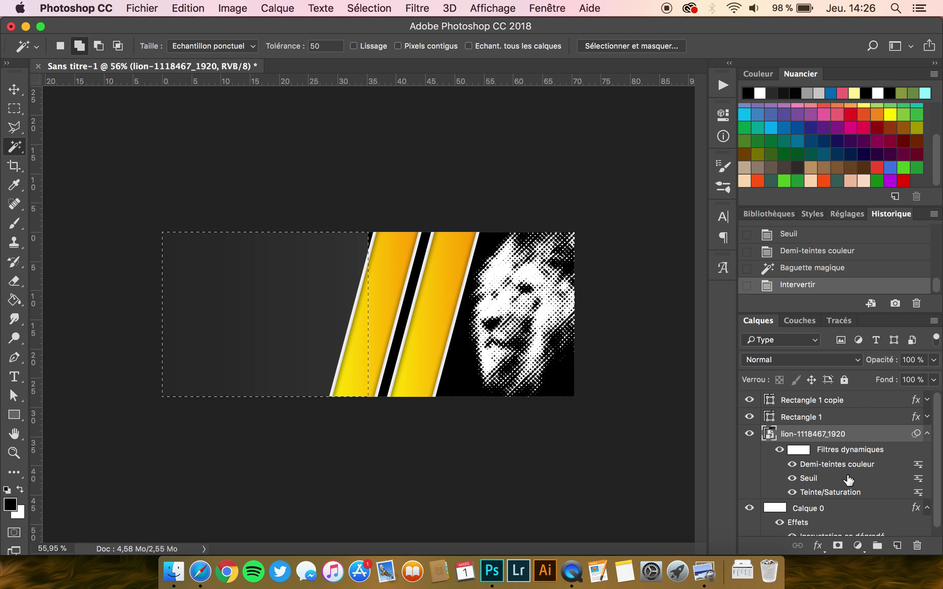
{"action": "left_click", "coordinate": [837, 546]}
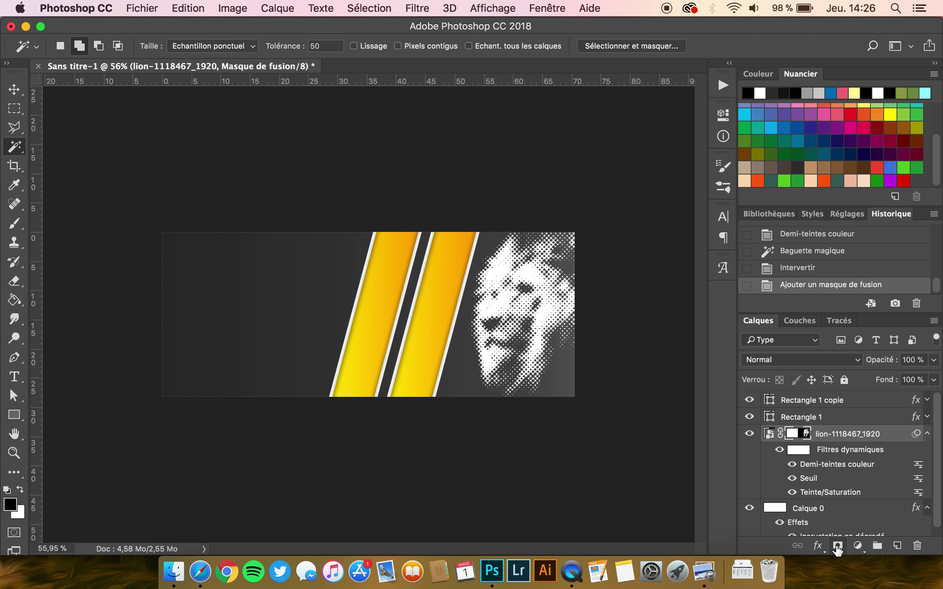
{"action": "left_click", "coordinate": [13, 90]}
{"action": "left_click", "coordinate": [771, 437]}
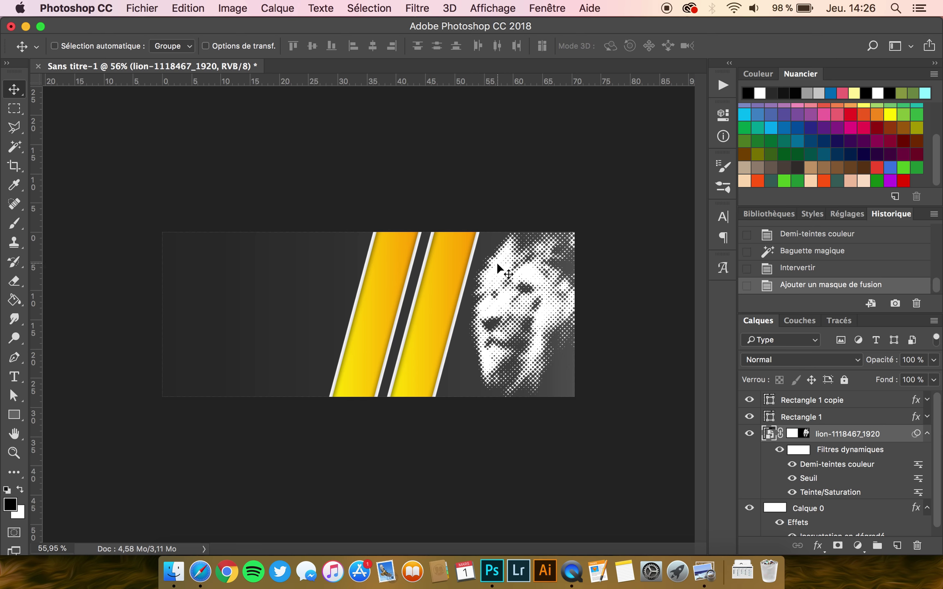
Add a yellow-to-orange Gradient Overlay at 90° to the halftone lion layer.
{"action": "left_click", "coordinate": [817, 546]}
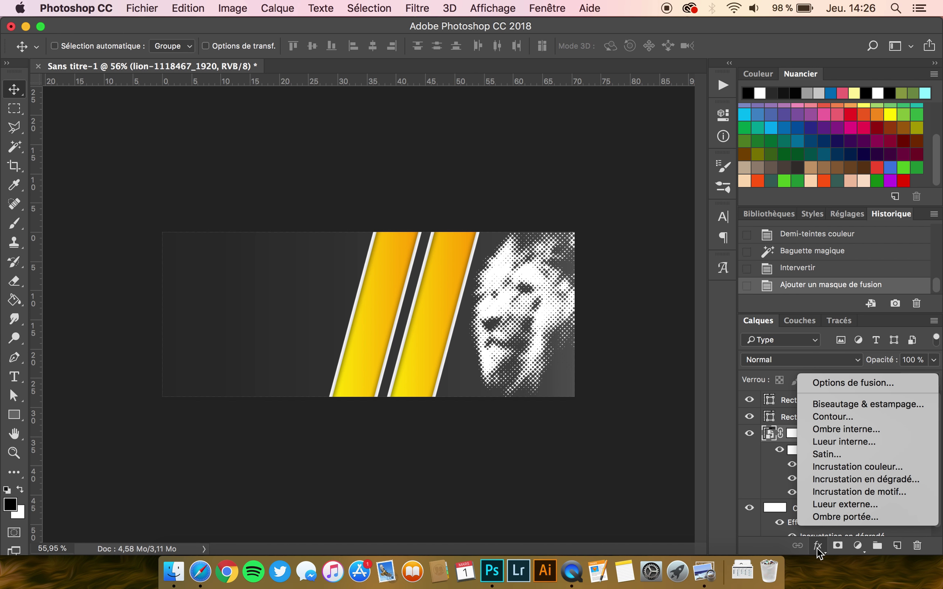
{"action": "left_click", "coordinate": [864, 480]}
{"action": "mouse_move", "coordinate": [277, 93]}
{"action": "left_mouse_down"}
{"action": "mouse_move", "coordinate": [608, 99]}
{"action": "mouse_move", "coordinate": [708, 123]}
{"action": "left_mouse_up"}
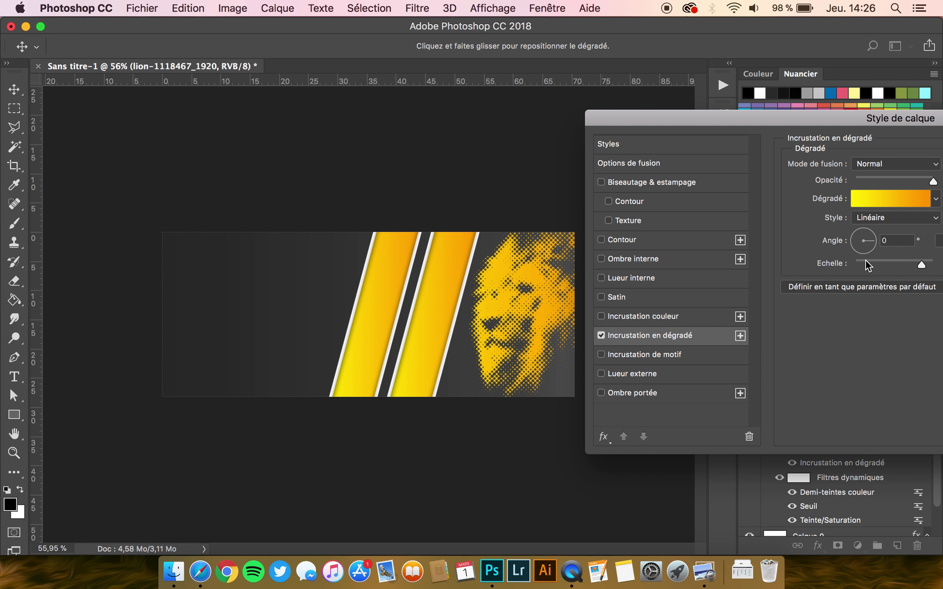
{"action": "type", "text": "90"}
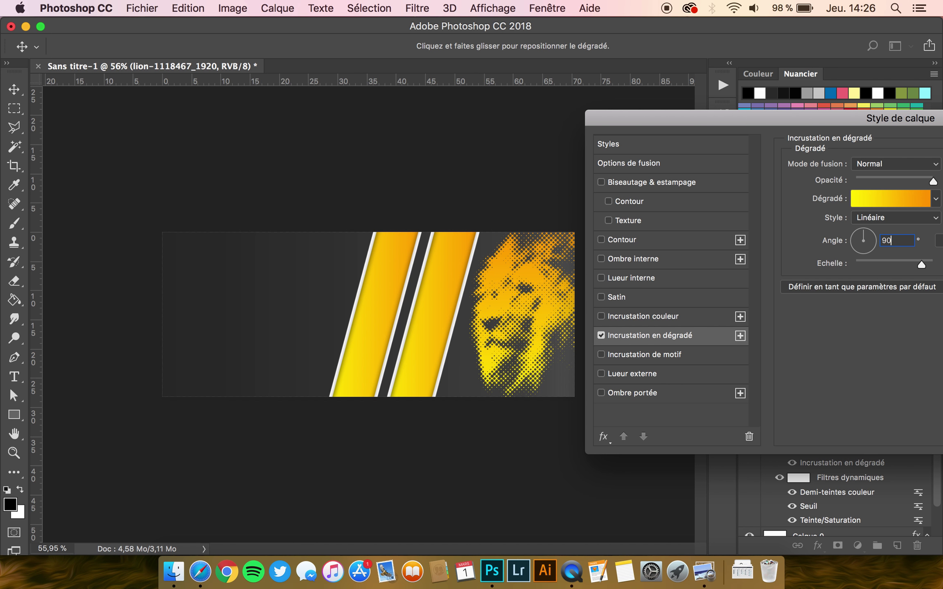
{"action": "key", "text": "Return"}
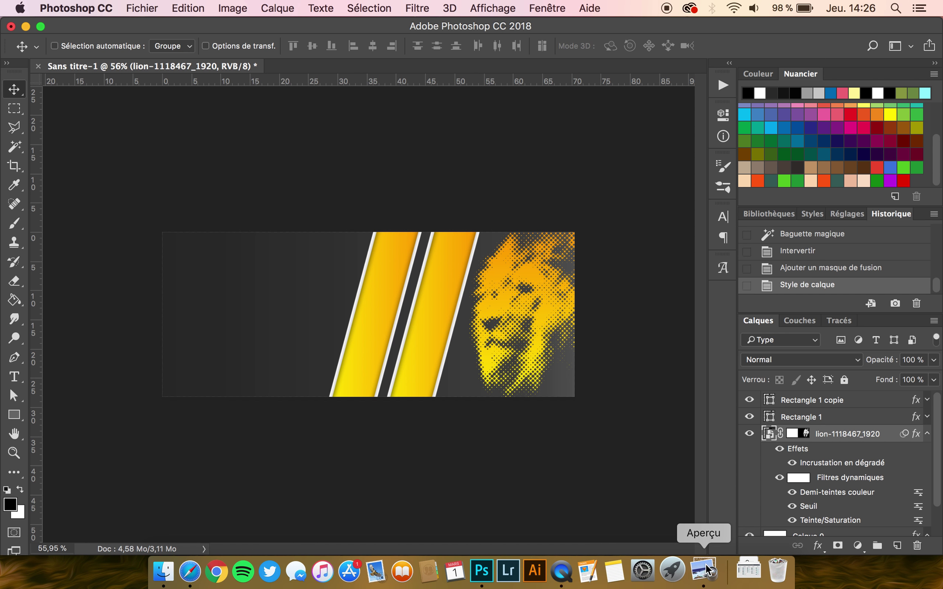
{"action": "left_click", "coordinate": [704, 571]}
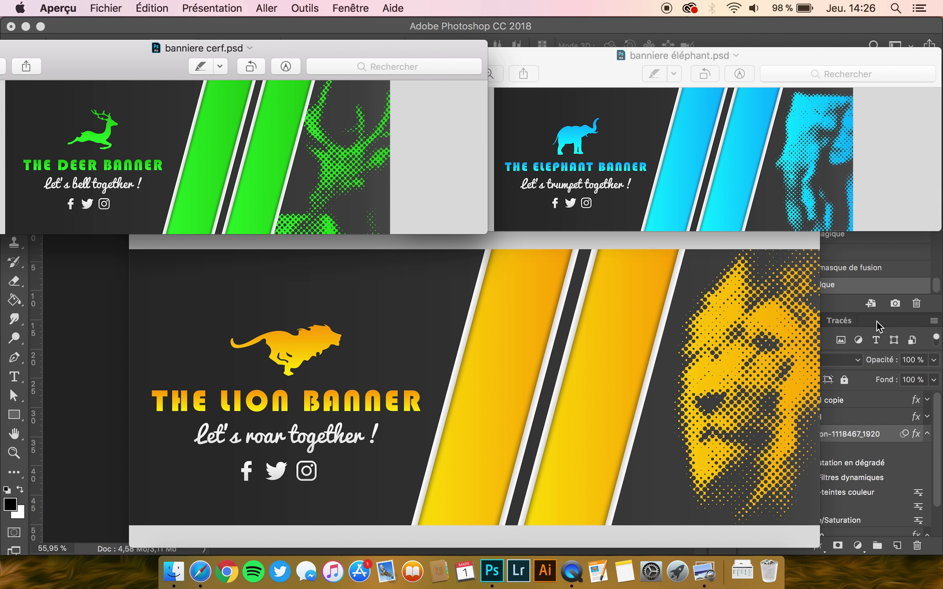
{"action": "left_click", "coordinate": [863, 400]}
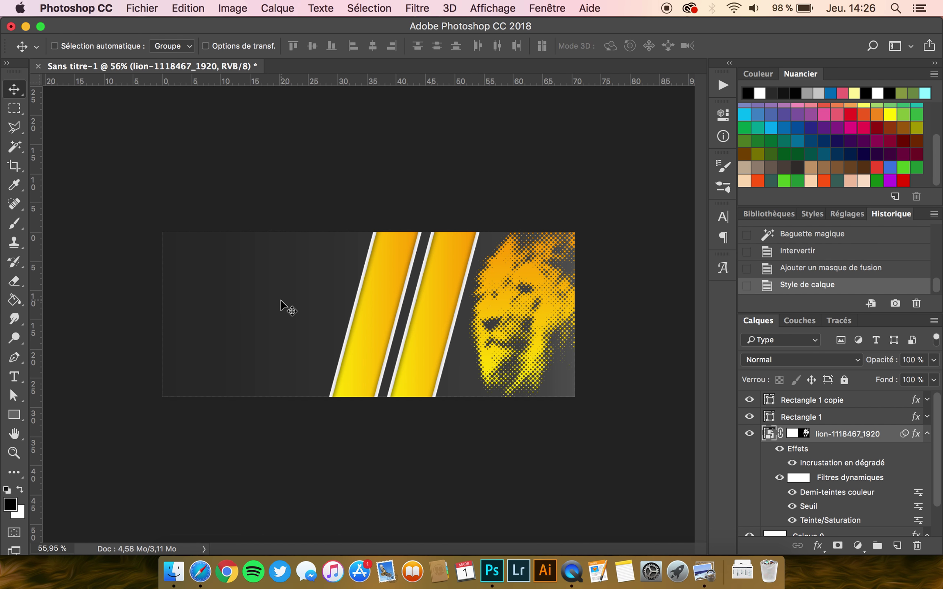
{"action": "left_click", "coordinate": [706, 573]}
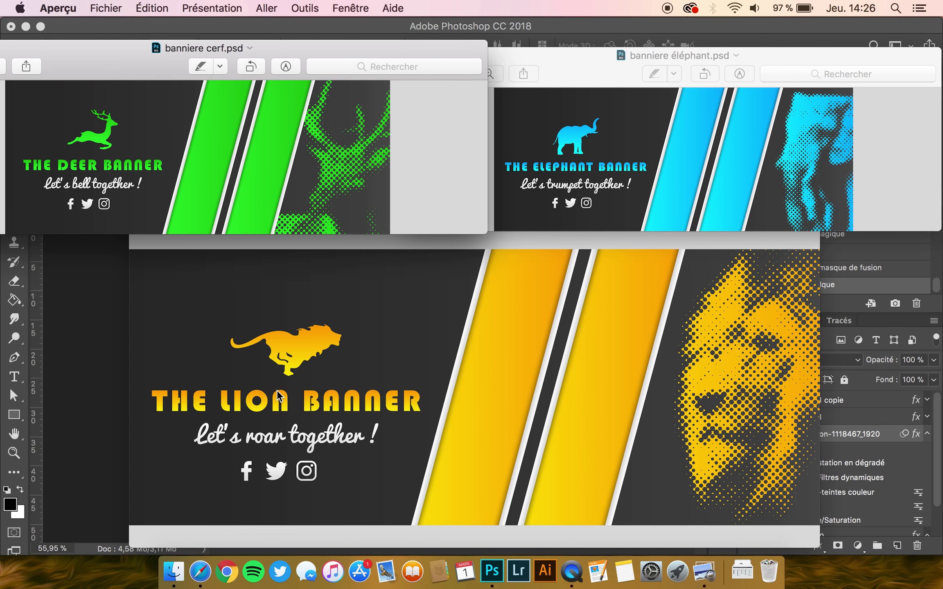
{"action": "left_click", "coordinate": [102, 357]}
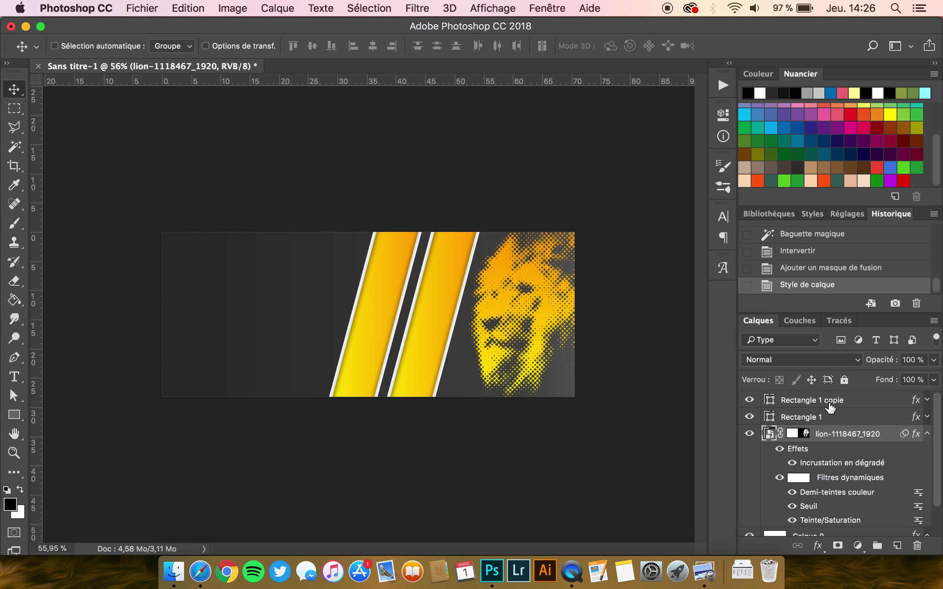
Type the title 'THE LION BANNER' on the banner's left, above the stripes.
{"action": "left_click", "coordinate": [830, 403]}
{"action": "left_click", "coordinate": [15, 383]}
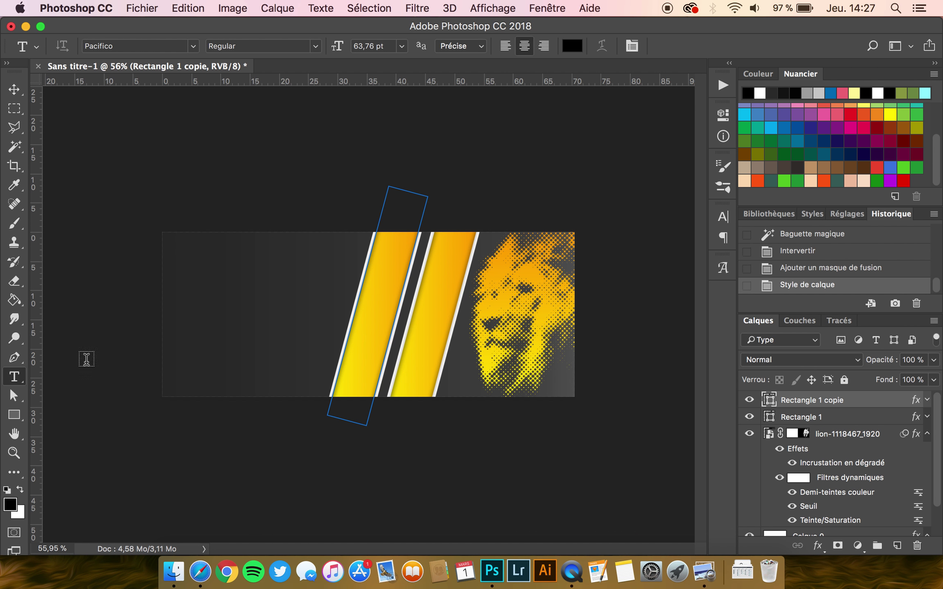
{"action": "left_click", "coordinate": [164, 327]}
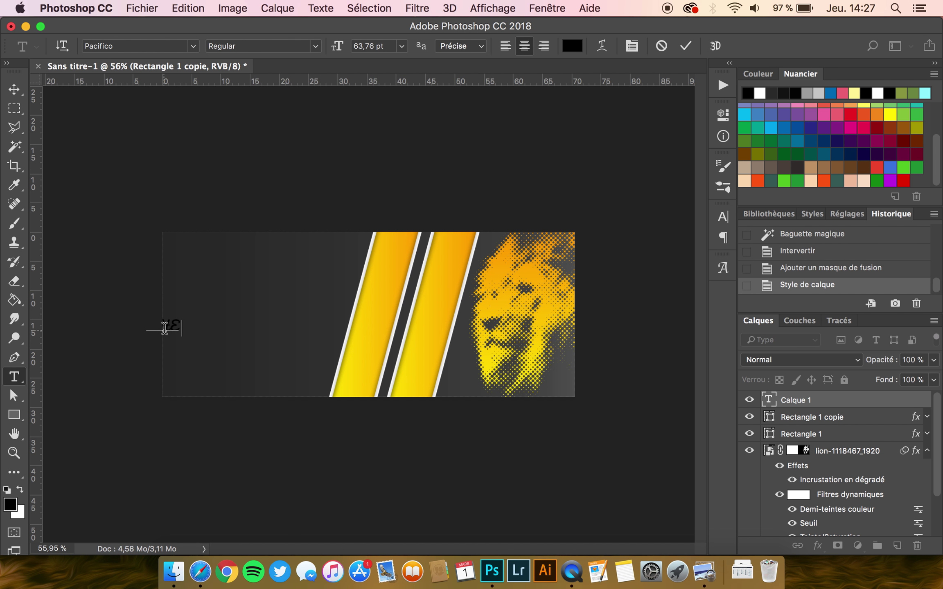
{"action": "type", "text": "N BANNER"}
{"action": "key", "text": "super+Return"}
{"action": "key", "text": "v"}
{"action": "left_click_drag", "start_coordinate": [195, 327], "coordinate": [278, 327]}
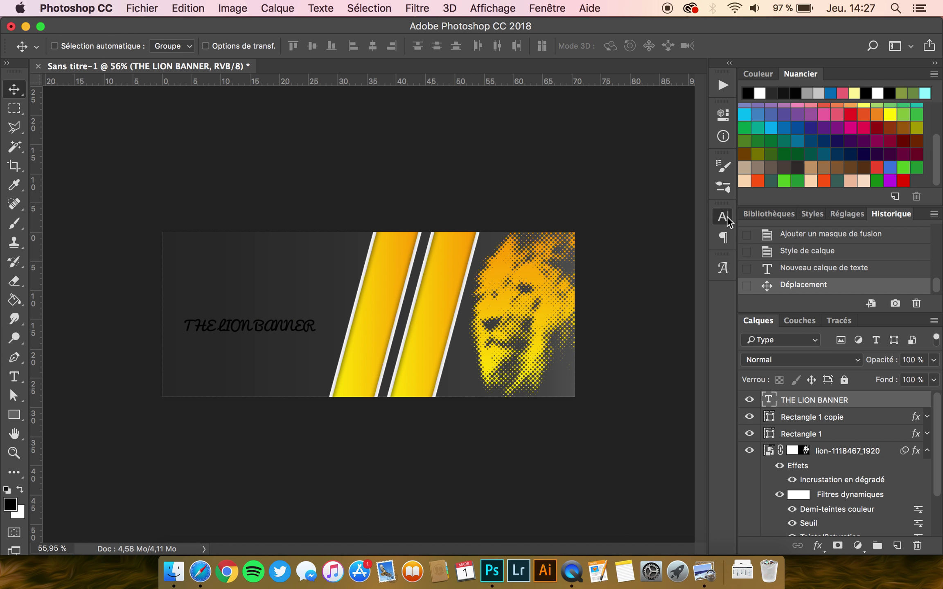
Set the title's font to Bauhaus 93 and move it lower and further left.
{"action": "left_click", "coordinate": [728, 215]}
{"action": "left_click", "coordinate": [634, 226]}
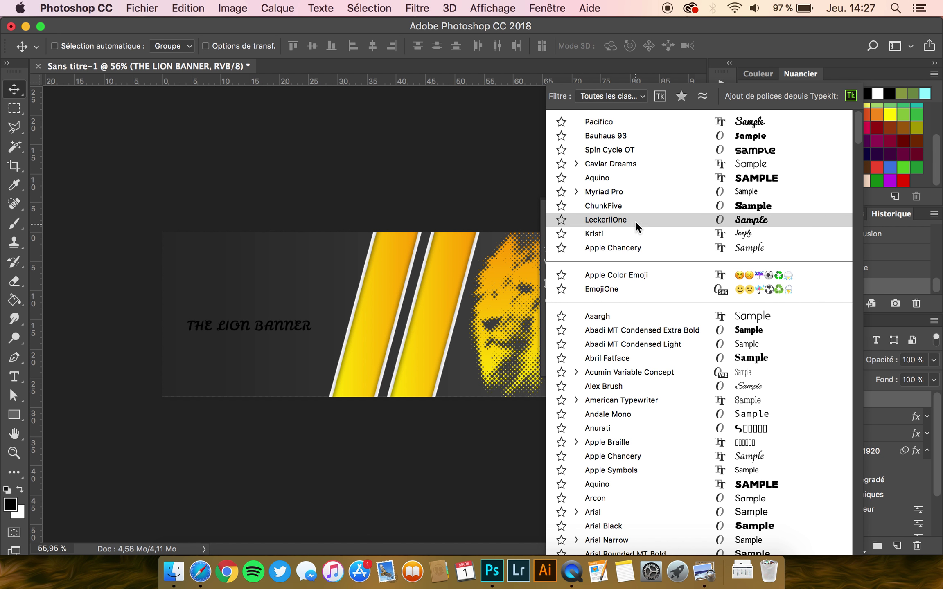
{"action": "left_click", "coordinate": [610, 136]}
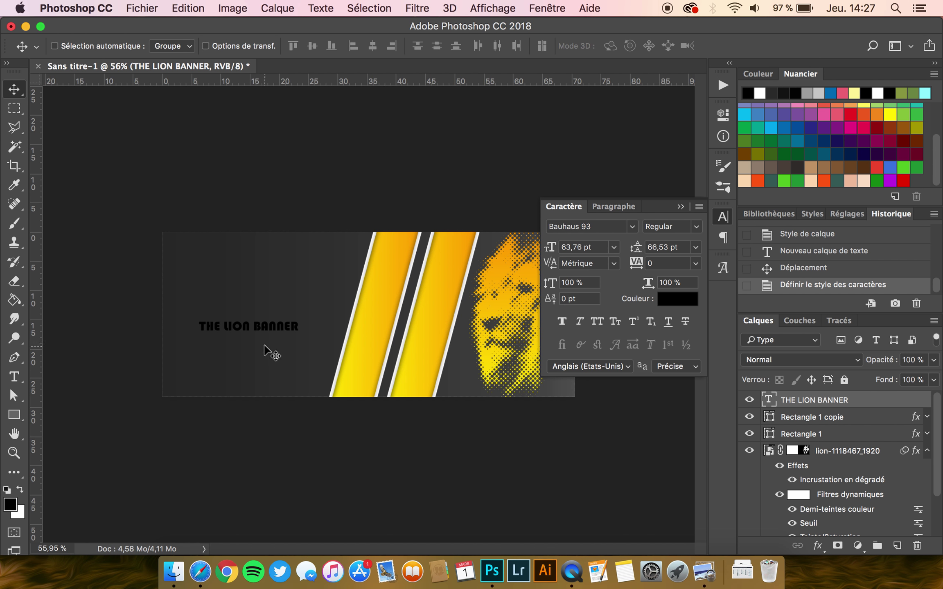
{"action": "left_click_drag", "start_coordinate": [278, 333], "coordinate": [257, 349]}
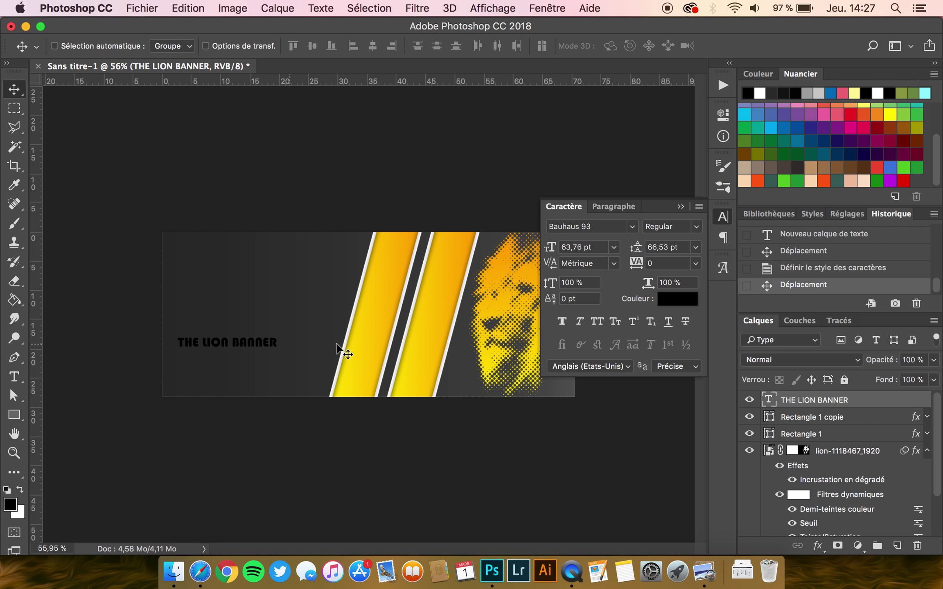
{"action": "scroll", "coordinate": [206, 360], "scroll_direction": "up", "scroll_amount": 2}
{"action": "scroll", "coordinate": [209, 362], "scroll_direction": "up", "scroll_amount": 3}
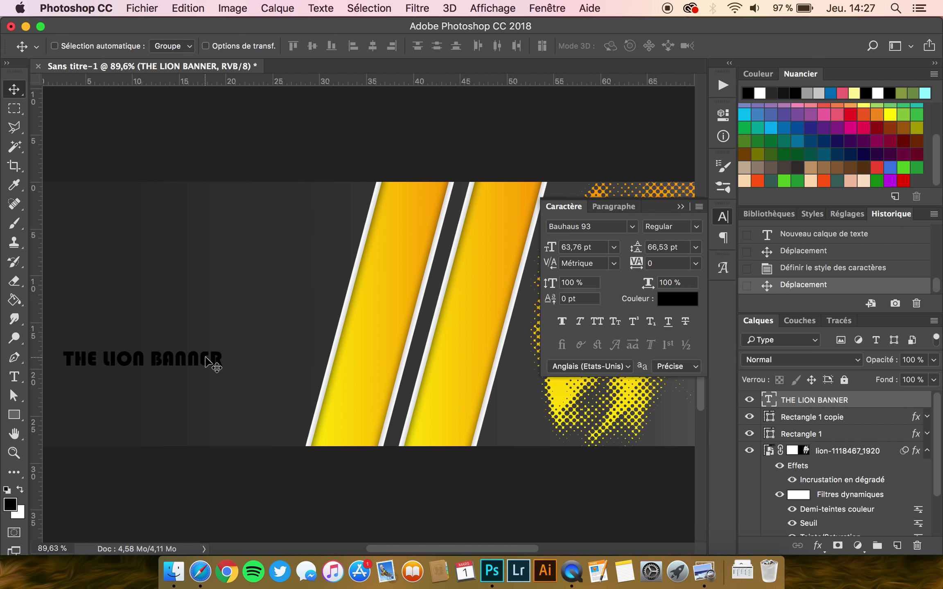
{"action": "scroll", "coordinate": [206, 360], "scroll_direction": "left", "scroll_amount": 2}
{"action": "scroll", "coordinate": [207, 361], "scroll_direction": "left", "scroll_amount": 2}
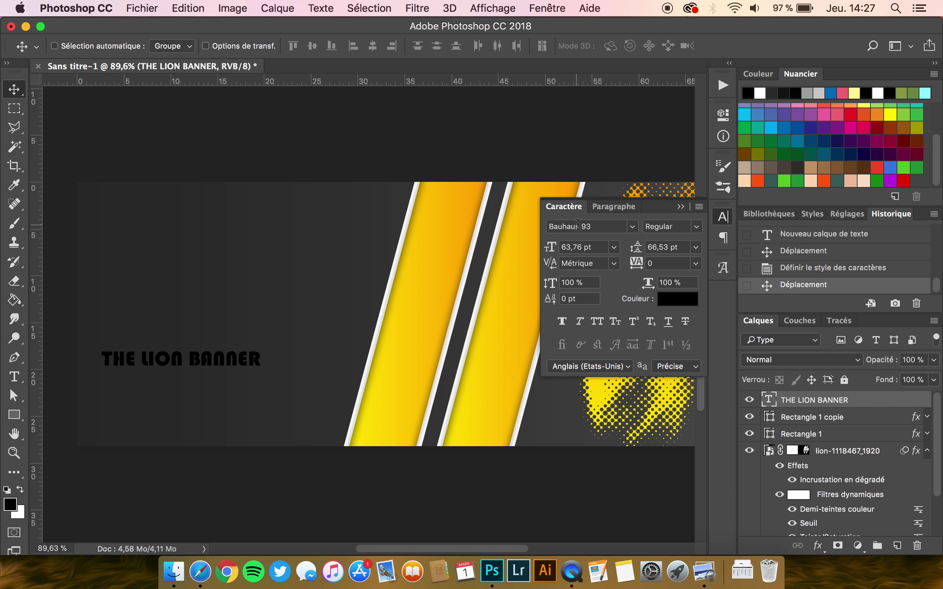
{"action": "left_click", "coordinate": [822, 549]}
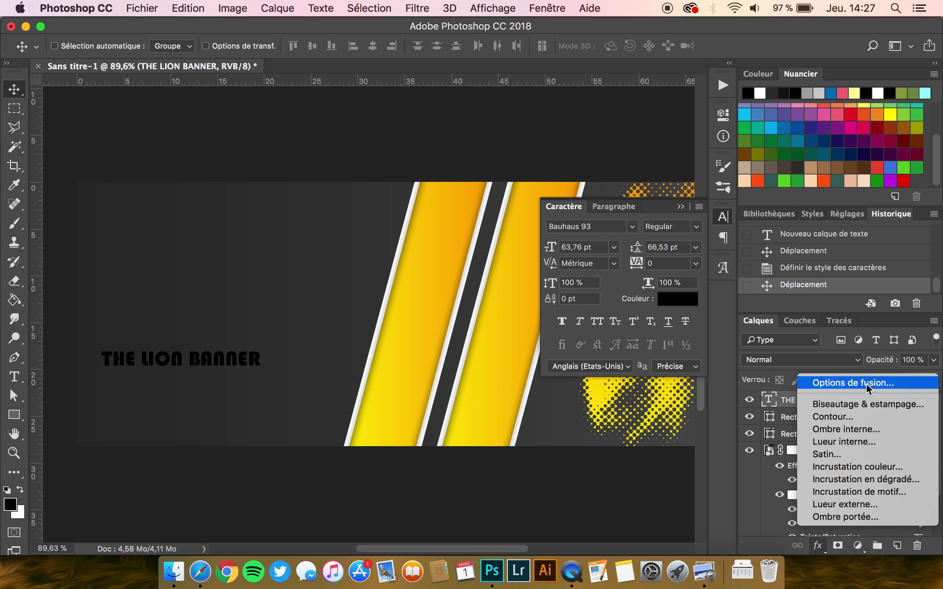
Give the title a reversed yellow-to-orange Gradient Overlay at a 90° angle.
{"action": "left_click", "coordinate": [866, 384]}
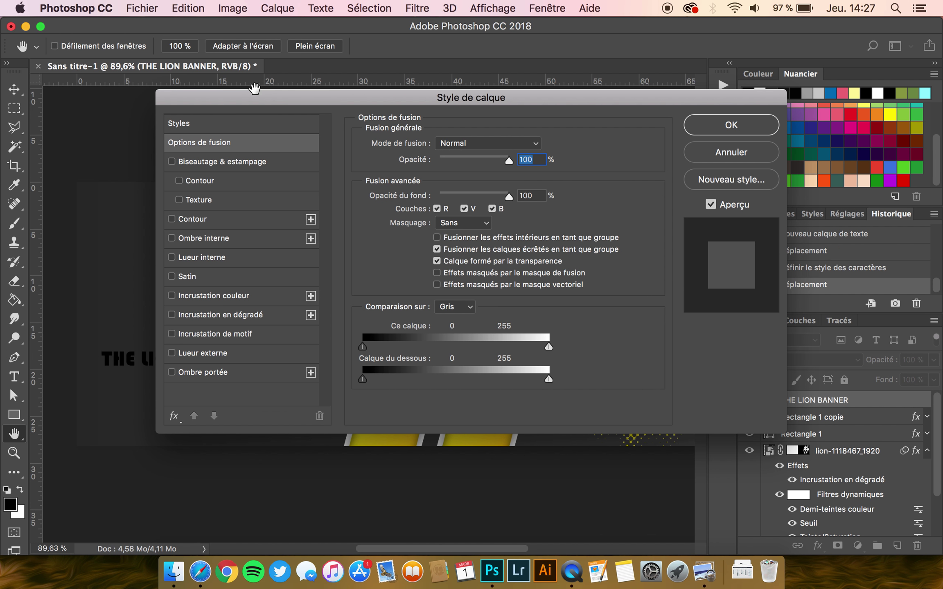
{"action": "left_click_drag", "start_coordinate": [256, 98], "coordinate": [455, 98]}
{"action": "left_click", "coordinate": [425, 316]}
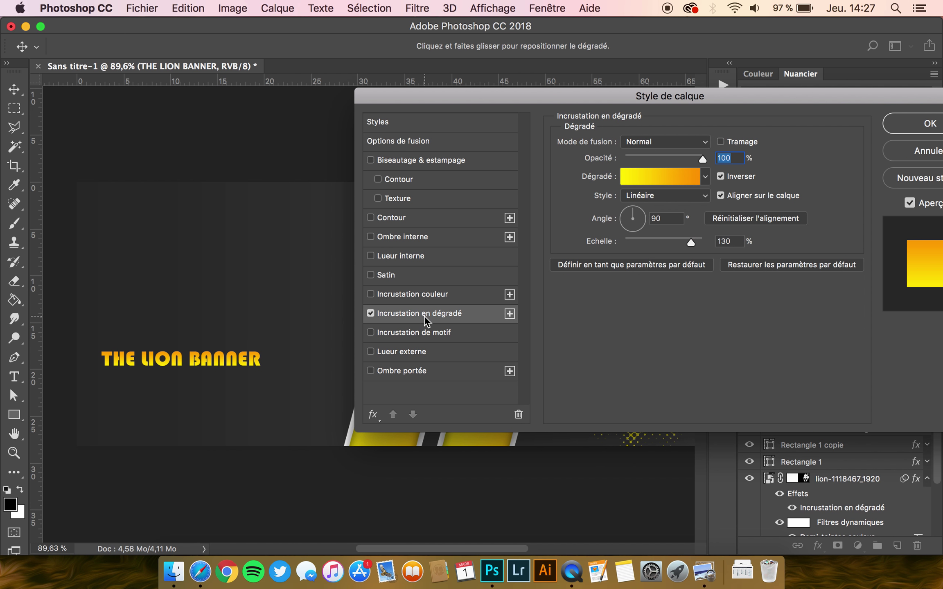
{"action": "key", "text": "Tab"}
{"action": "left_click", "coordinate": [723, 176]}
Confirm the title gradient, then enlarge THE LION BANNER to about 124% and reposition it.
{"action": "key", "text": "Return"}
{"action": "mouse_move", "coordinate": [184, 361]}
{"action": "left_mouse_down"}
{"action": "mouse_move", "coordinate": [219, 354]}
{"action": "mouse_move", "coordinate": [213, 346]}
{"action": "left_mouse_up"}
{"action": "key", "text": "ctrl+t"}
{"action": "left_click_drag", "start_coordinate": [286, 354], "coordinate": [322, 382]}
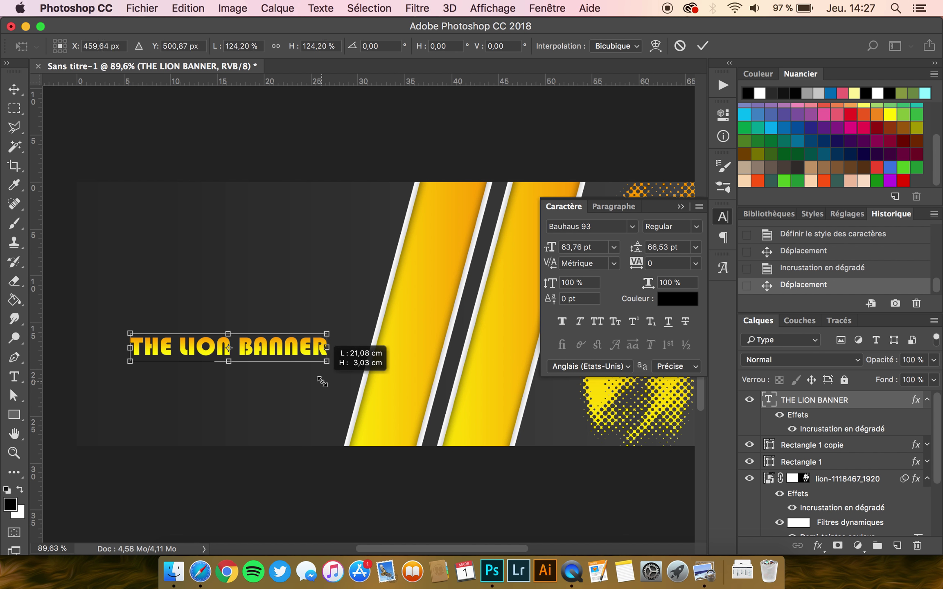
{"action": "key", "text": "Return"}
{"action": "left_click_drag", "start_coordinate": [253, 355], "coordinate": [252, 346]}
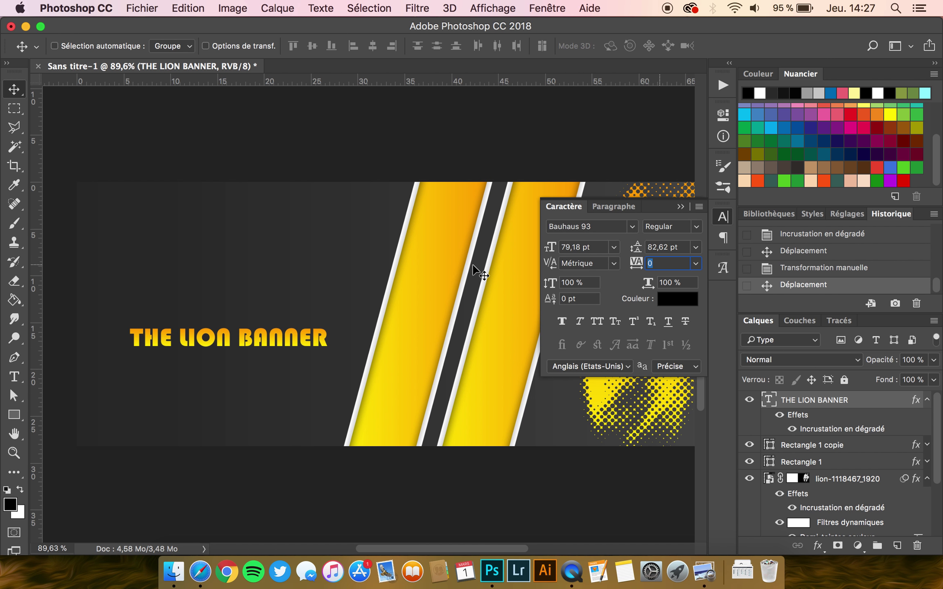
Apply 80 tracking to the title, nudge it up-right, and scale it slightly smaller.
{"action": "key", "text": "Return"}
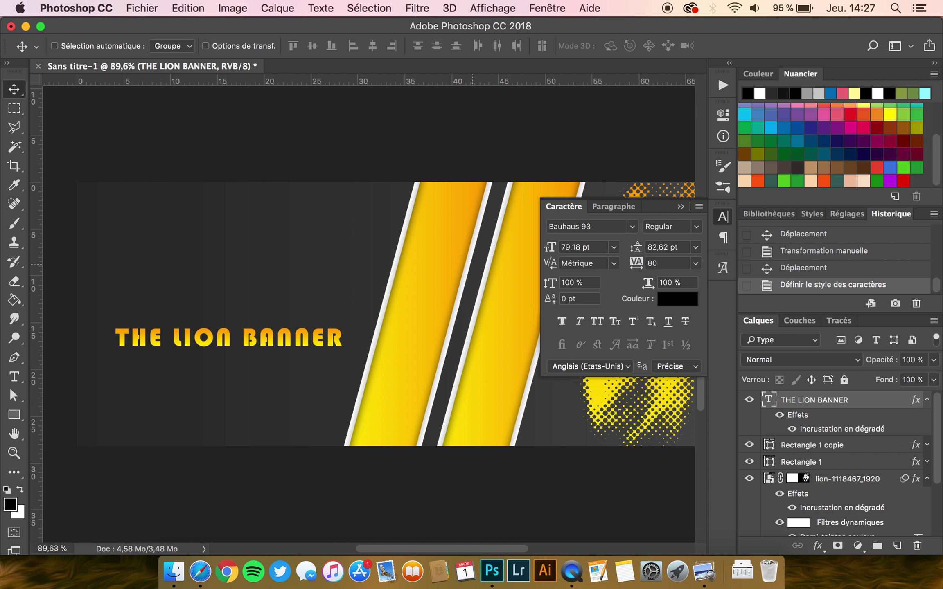
{"action": "left_click_drag", "start_coordinate": [291, 338], "coordinate": [293, 334]}
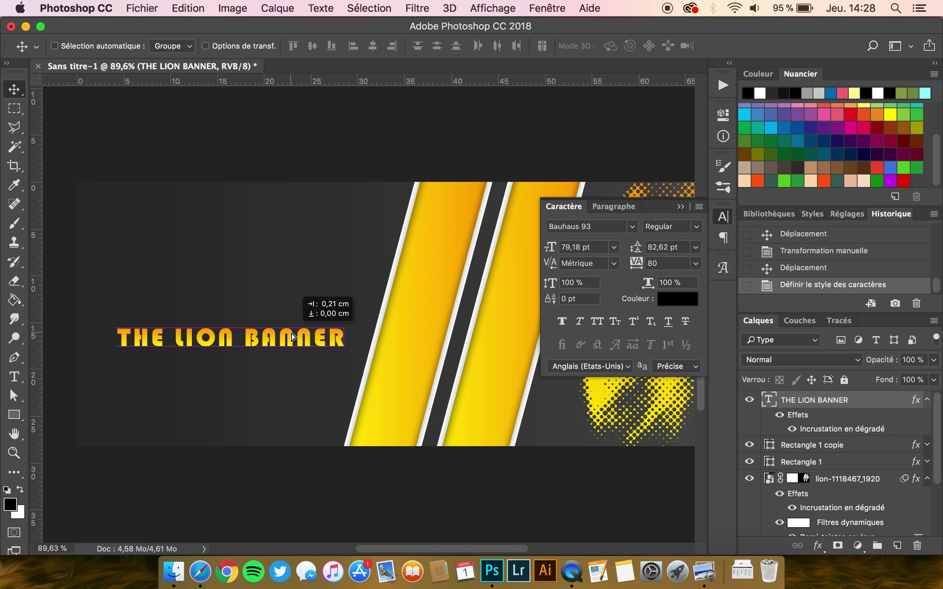
{"action": "key", "text": "ctrl+t"}
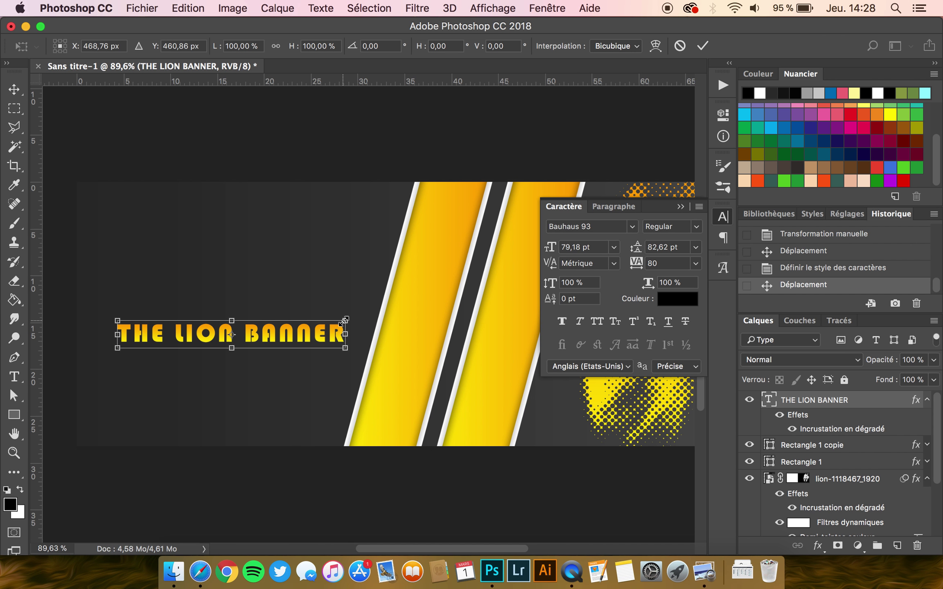
{"action": "left_click_drag", "start_coordinate": [344, 320], "coordinate": [331, 325]}
{"action": "key", "text": "Return"}
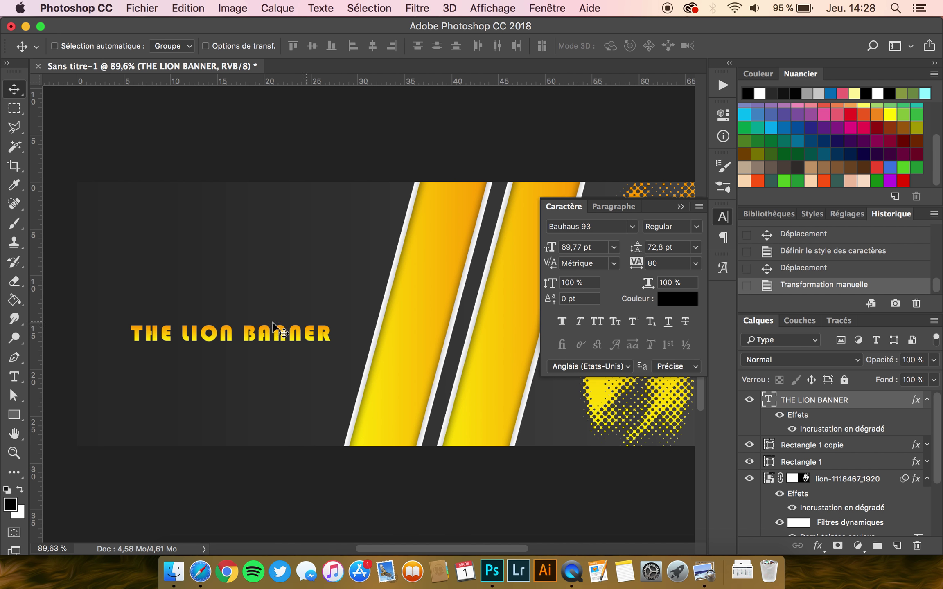
Check the reference banners, then type the tagline 'Let's roar together !' below the title.
{"action": "left_click", "coordinate": [698, 565]}
{"action": "left_click", "coordinate": [100, 396]}
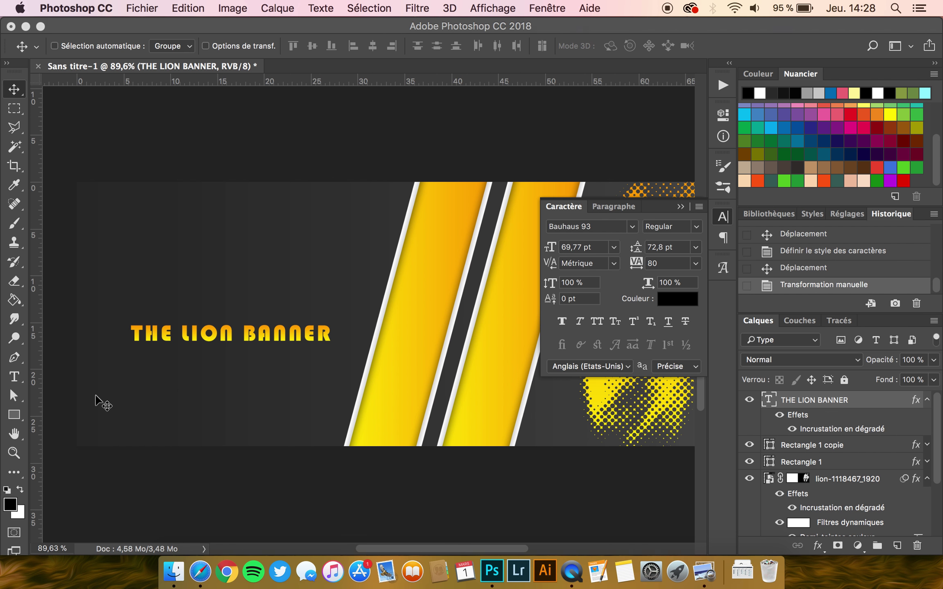
{"action": "left_click", "coordinate": [14, 377]}
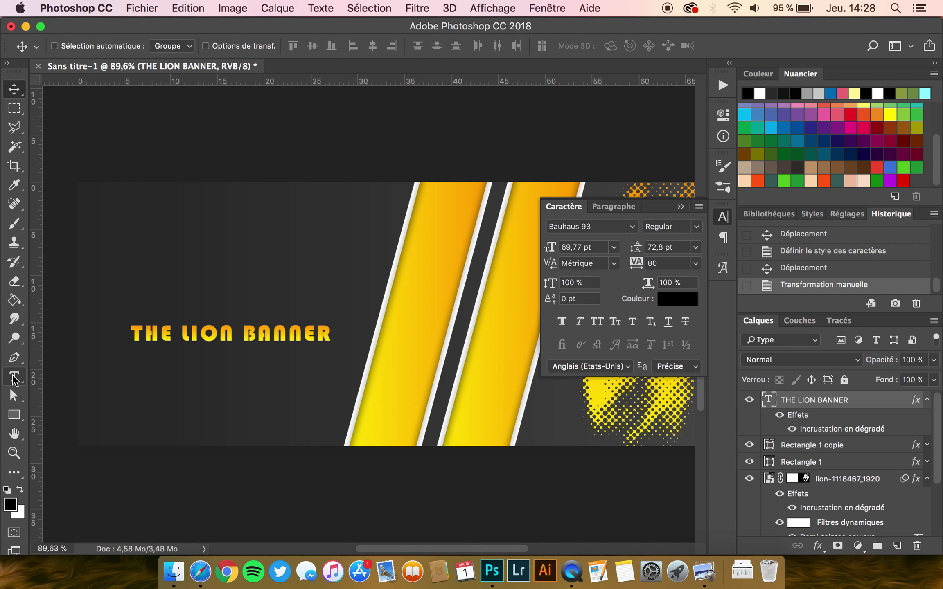
{"action": "left_click", "coordinate": [151, 371]}
{"action": "type", "text": "et's roartogether !"}
Commit the tagline, shift it right, and add a Gradient Overlay effect to it.
{"action": "left_click", "coordinate": [14, 89]}
{"action": "left_click_drag", "start_coordinate": [265, 385], "coordinate": [290, 385]}
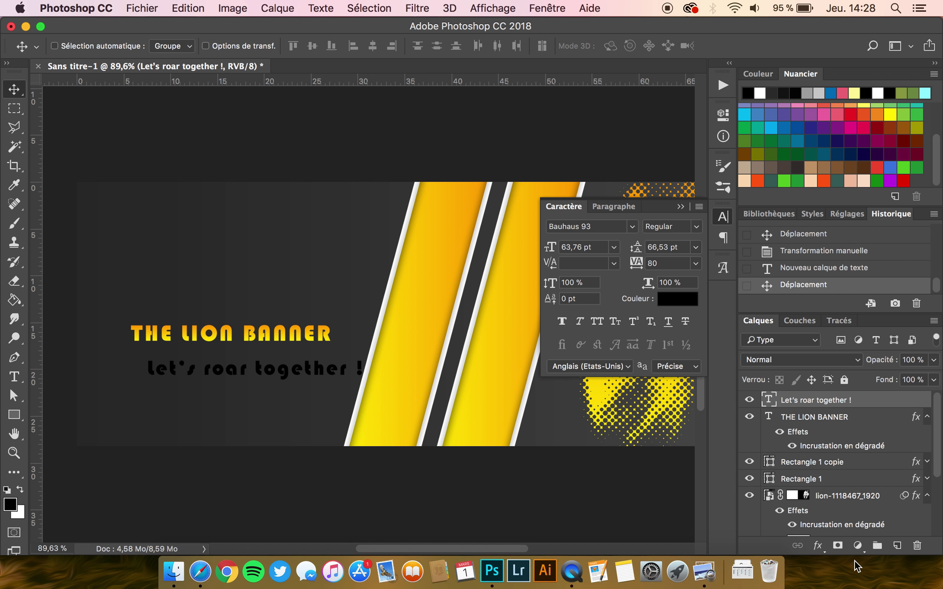
{"action": "left_click", "coordinate": [817, 545]}
{"action": "left_click", "coordinate": [842, 479]}
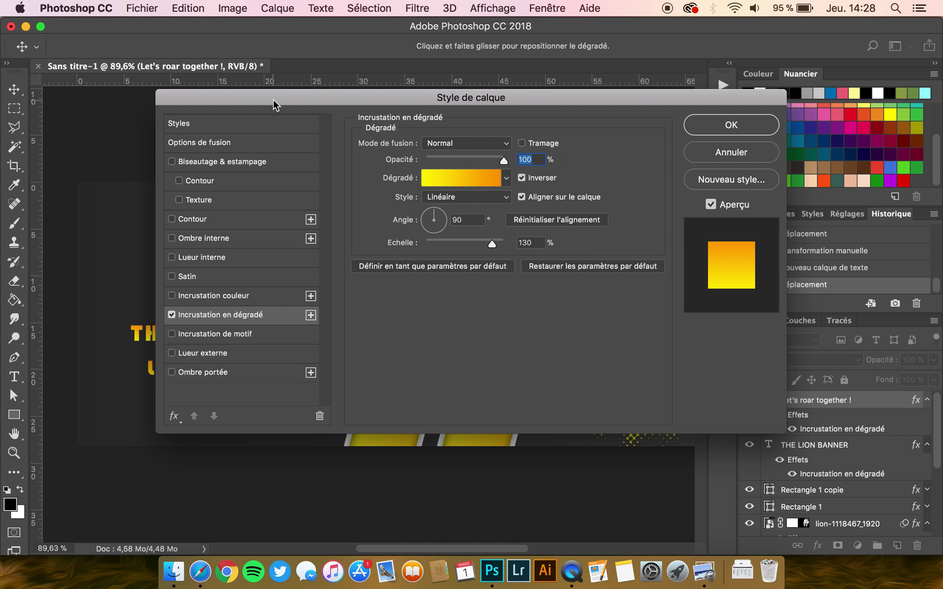
Choose the plain white gradient preset for the tagline overlay and apply it.
{"action": "left_click_drag", "start_coordinate": [273, 99], "coordinate": [512, 111]}
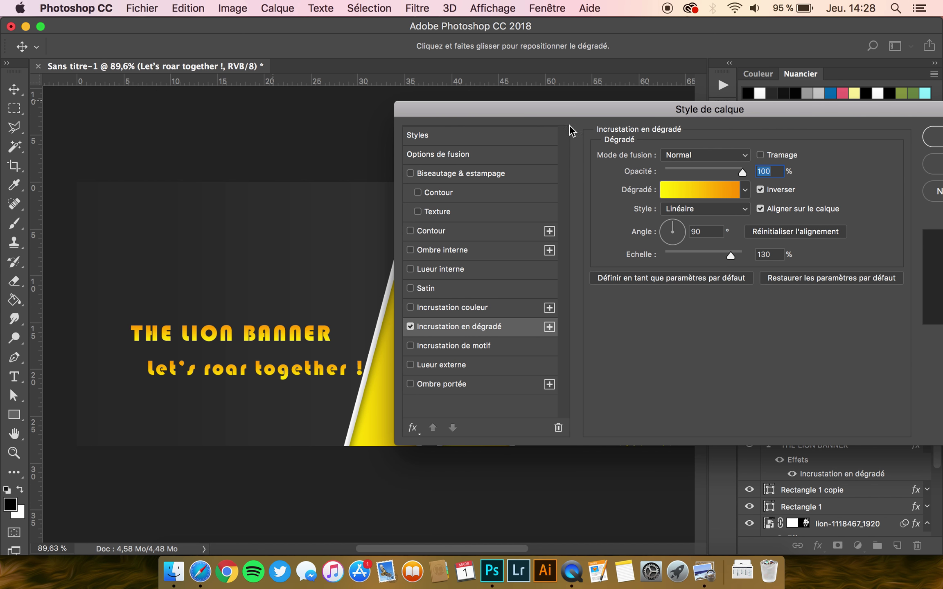
{"action": "left_click", "coordinate": [696, 190]}
{"action": "left_click", "coordinate": [777, 268]}
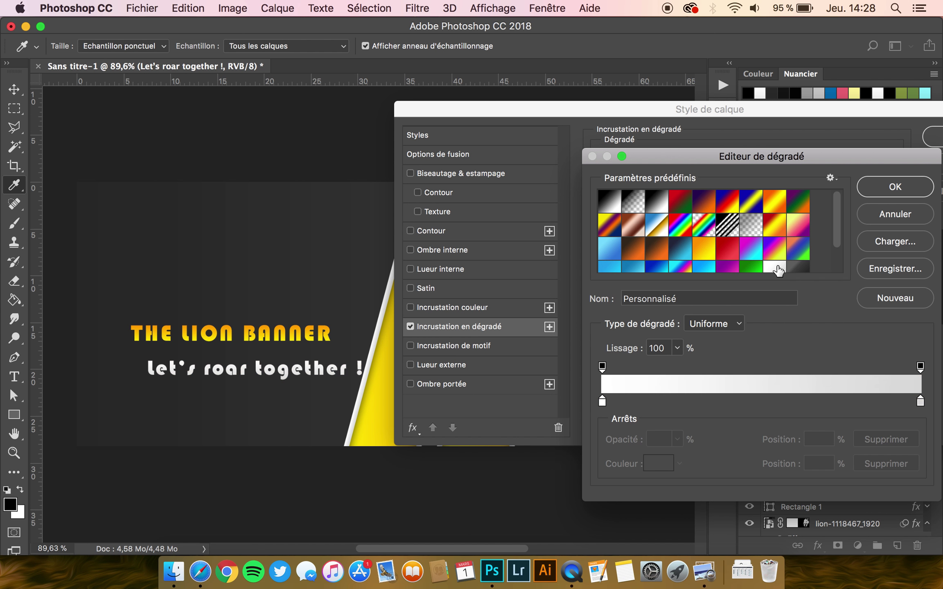
{"action": "scroll", "coordinate": [778, 249], "scroll_direction": "down", "scroll_amount": 2}
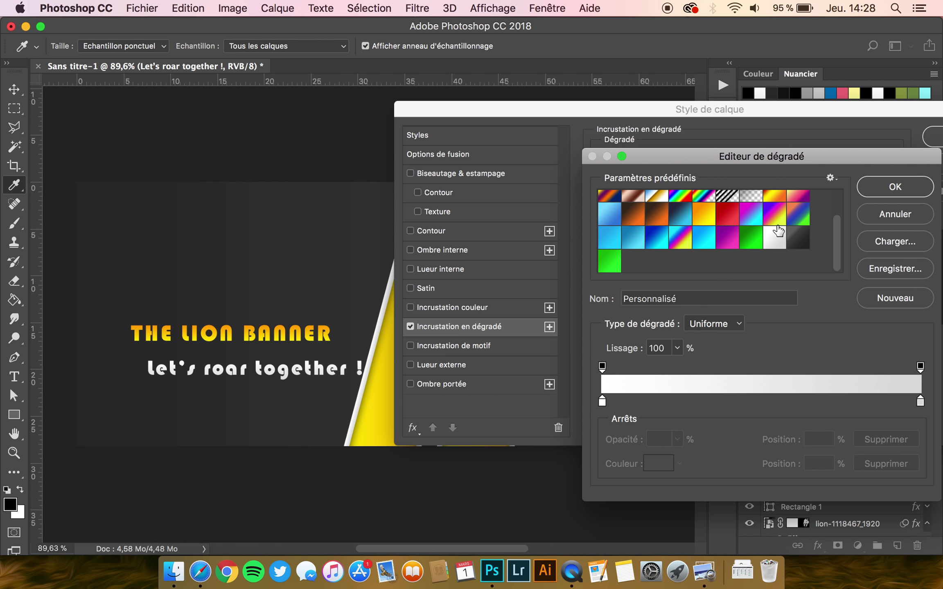
{"action": "left_click", "coordinate": [899, 190]}
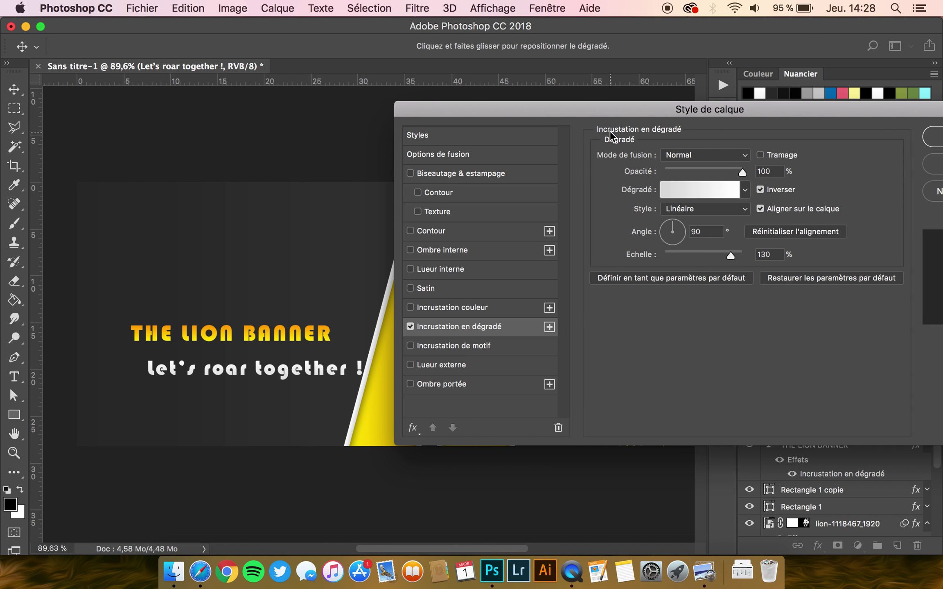
{"action": "key", "text": "Return"}
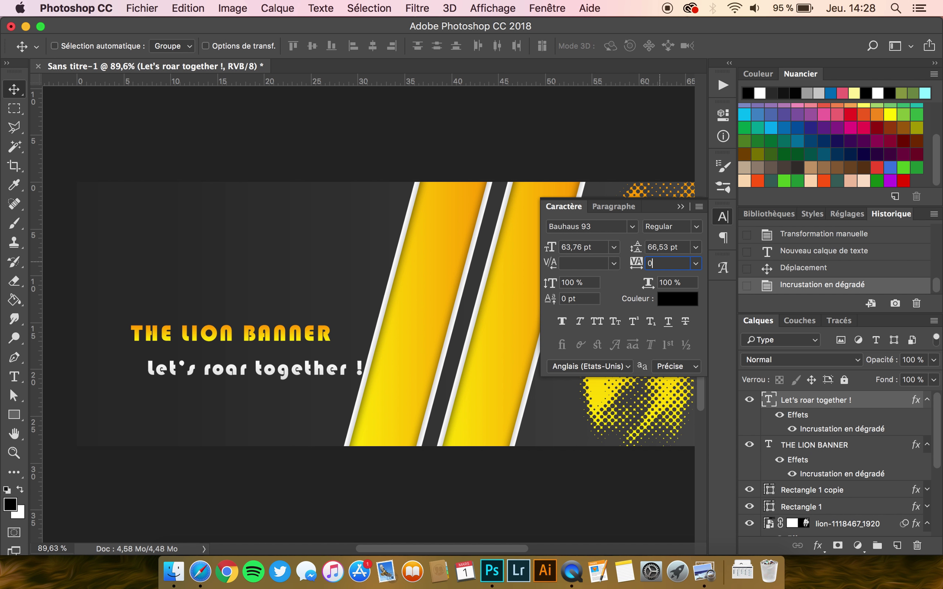
Set the tagline in Pacifico with 0 tracking, move it up under the title, and scale it down.
{"action": "key", "text": "Return"}
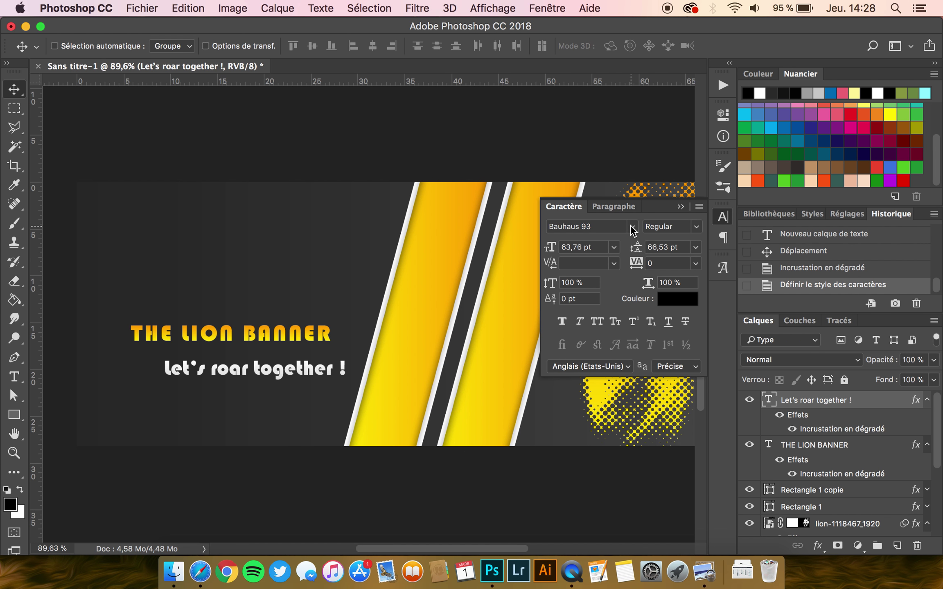
{"action": "left_click", "coordinate": [632, 227]}
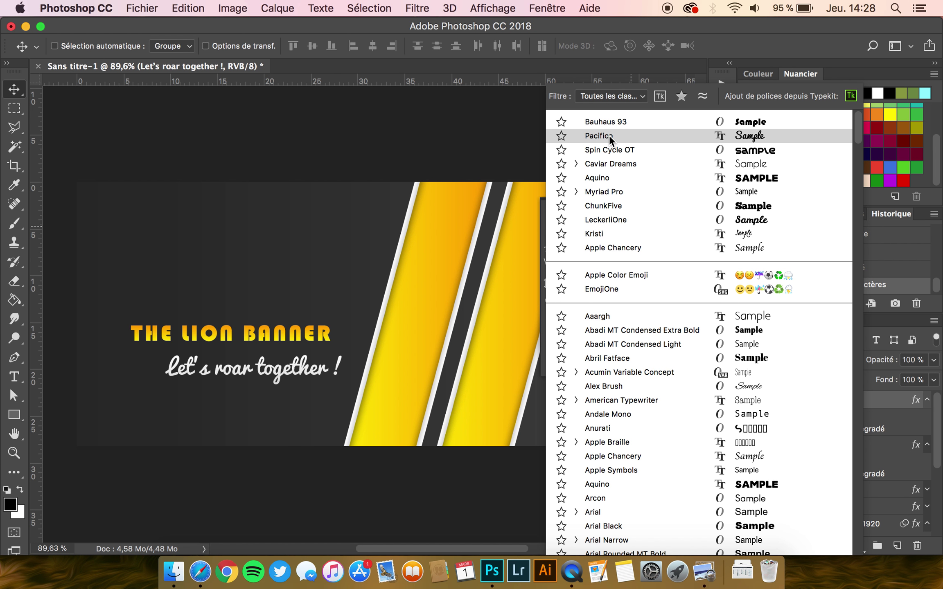
{"action": "left_click", "coordinate": [610, 134]}
{"action": "mouse_move", "coordinate": [301, 366]}
{"action": "left_mouse_down"}
{"action": "mouse_move", "coordinate": [278, 356]}
{"action": "mouse_move", "coordinate": [302, 347]}
{"action": "left_mouse_up"}
{"action": "key", "text": "super+t"}
{"action": "key", "text": "Return"}
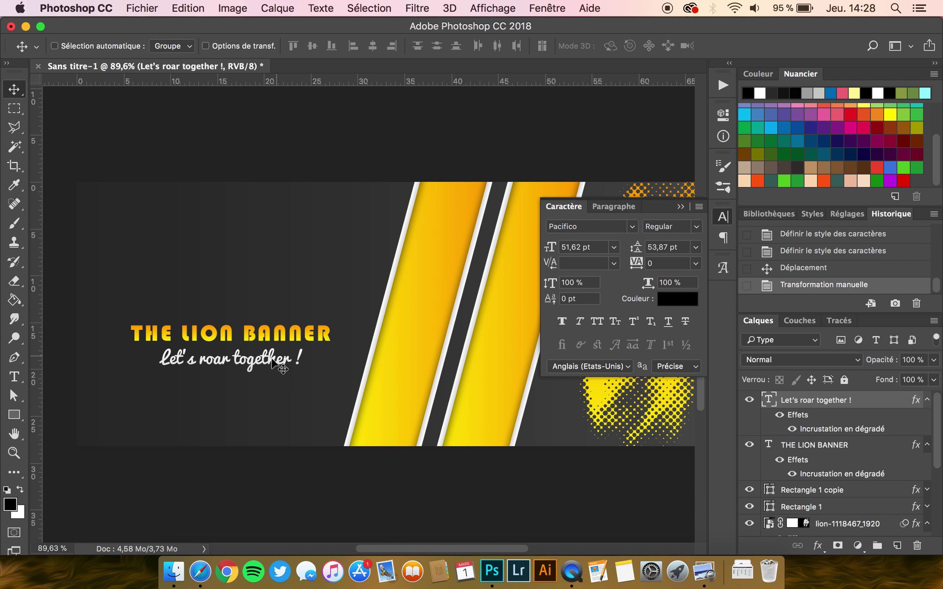
{"action": "left_click", "coordinate": [180, 570]}
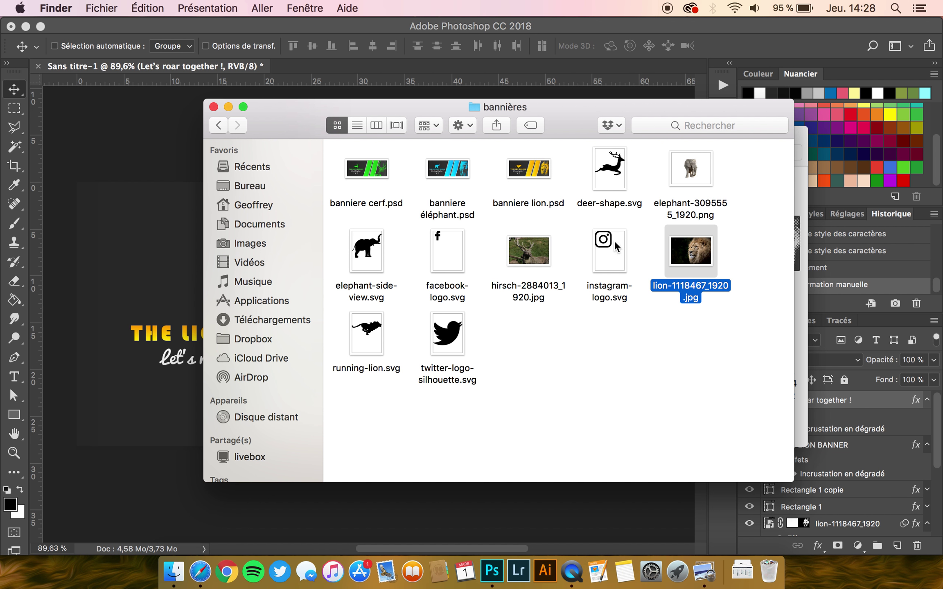
Place facebook-logo.svg on the banner and position it just below the tagline.
{"action": "left_click", "coordinate": [456, 255]}
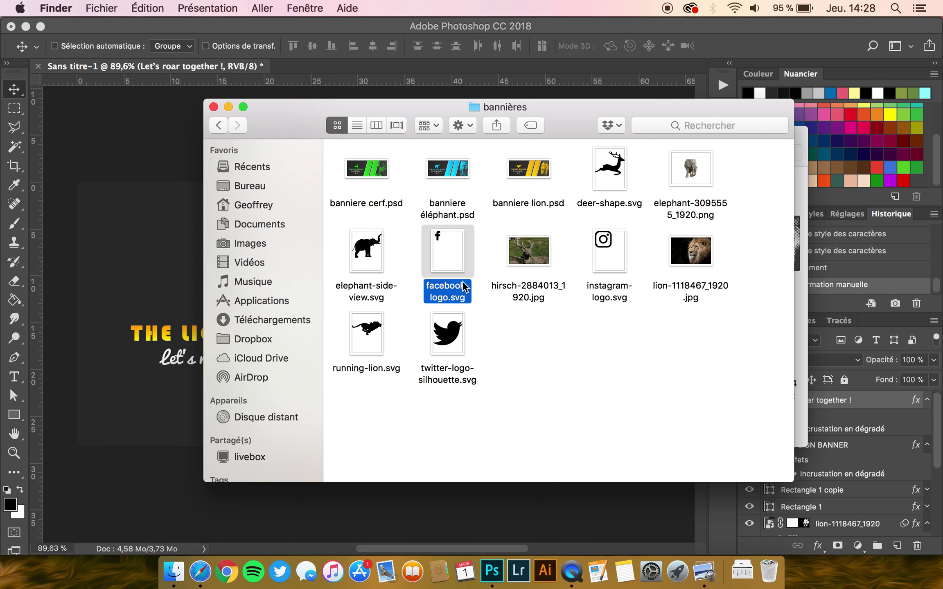
{"action": "left_click", "coordinate": [369, 340]}
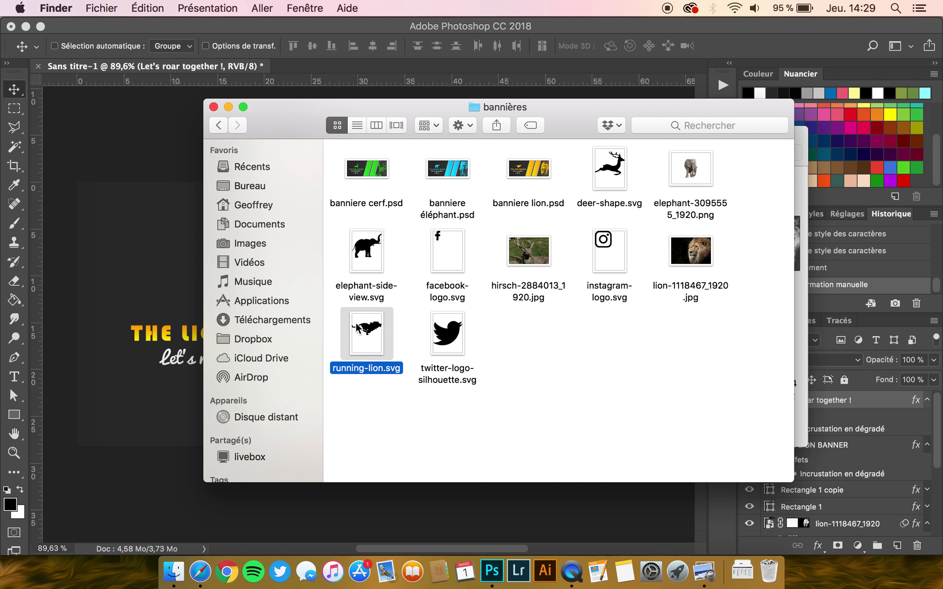
{"action": "left_click", "coordinate": [448, 258]}
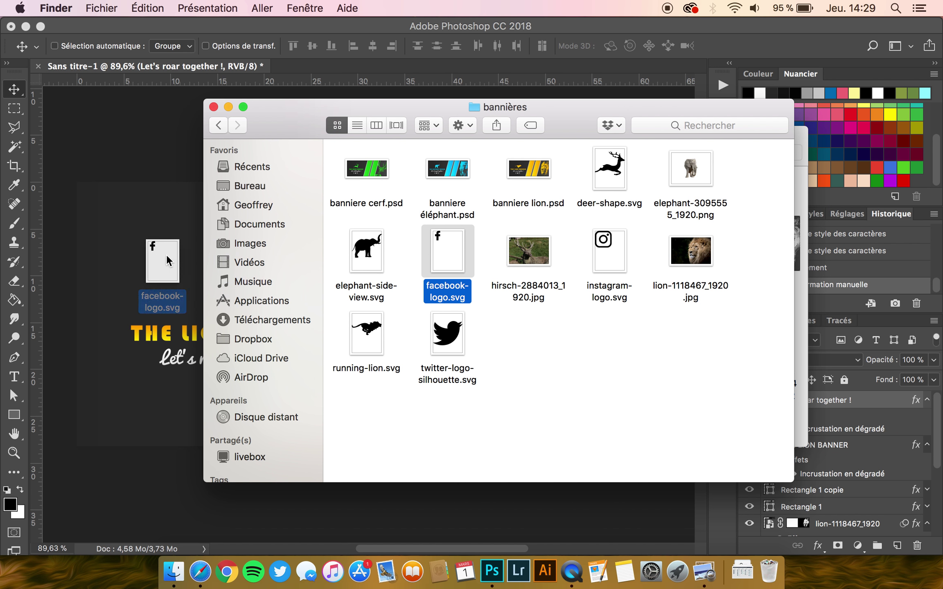
{"action": "left_click_drag", "start_coordinate": [462, 245], "coordinate": [156, 253]}
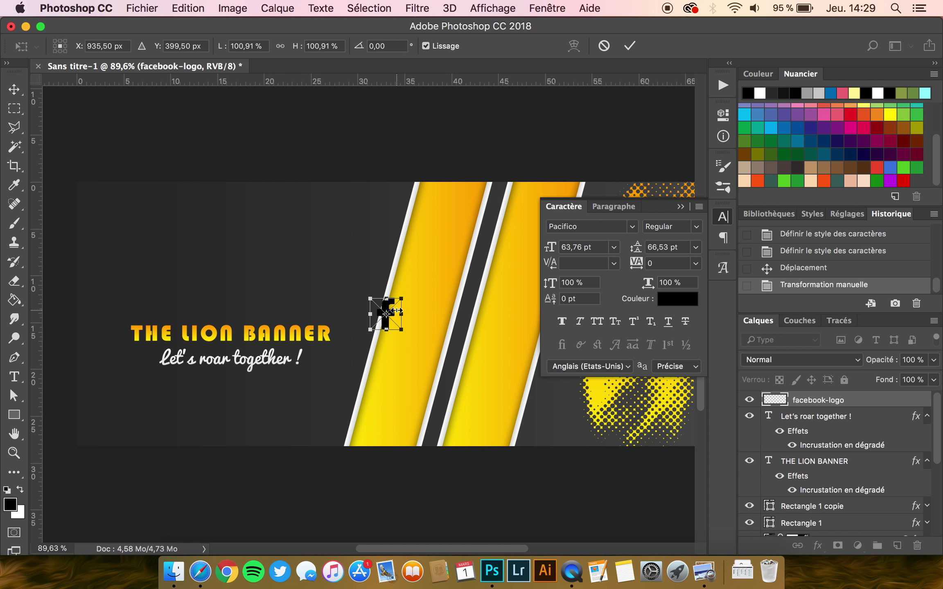
{"action": "key", "text": "Return"}
{"action": "left_click_drag", "start_coordinate": [256, 370], "coordinate": [198, 378]}
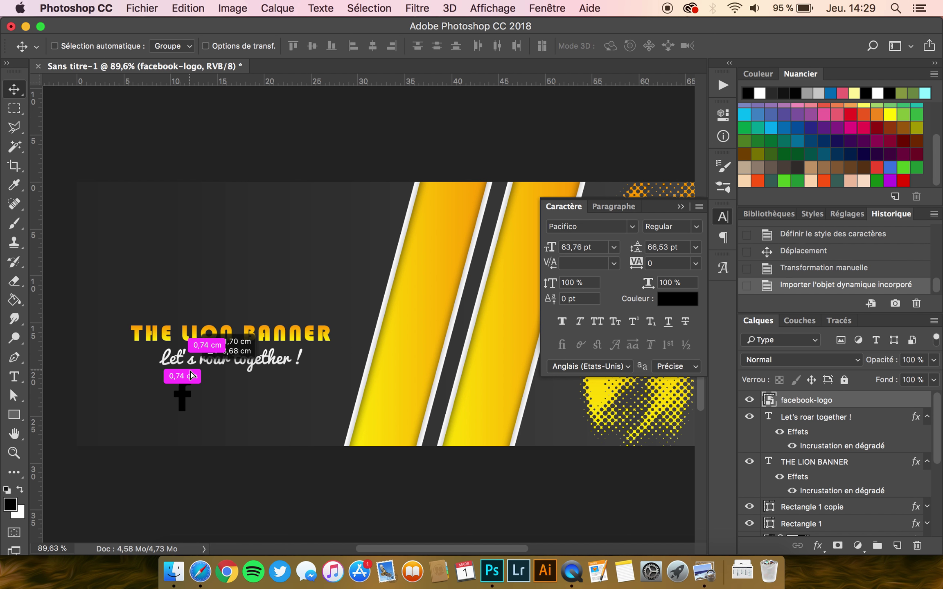
{"action": "left_click_drag", "start_coordinate": [198, 379], "coordinate": [191, 378]}
Copy the tagline's layer style and paste it onto the Facebook logo layer.
{"action": "left_click", "coordinate": [821, 419]}
{"action": "right_click", "coordinate": [821, 419]}
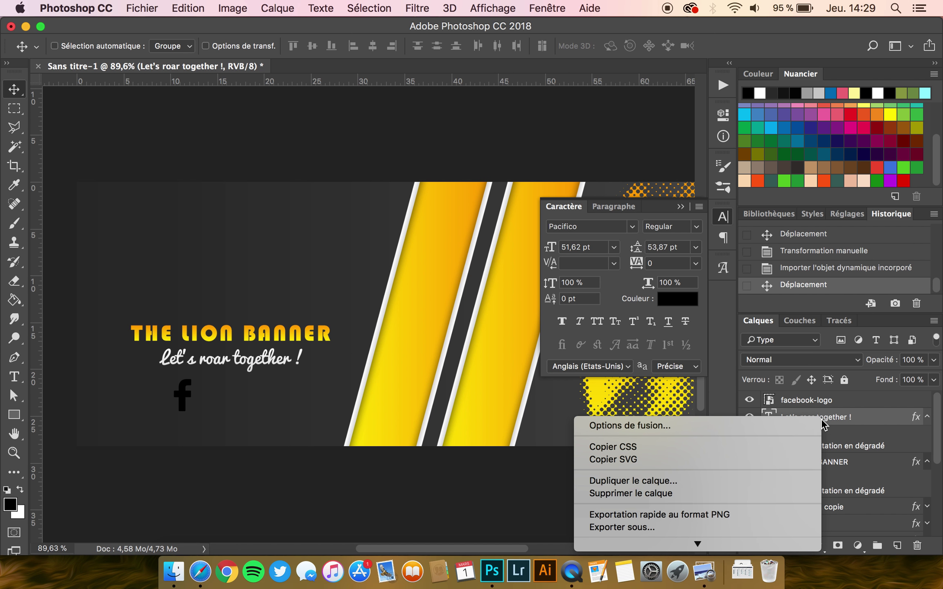
{"action": "left_click", "coordinate": [658, 362]}
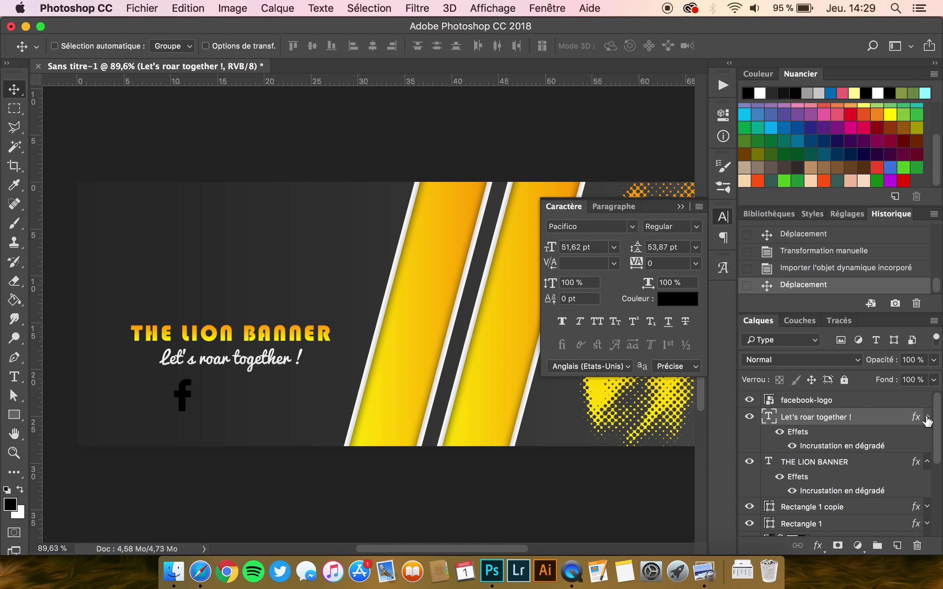
{"action": "left_click", "coordinate": [927, 416]}
{"action": "left_click", "coordinate": [824, 405]}
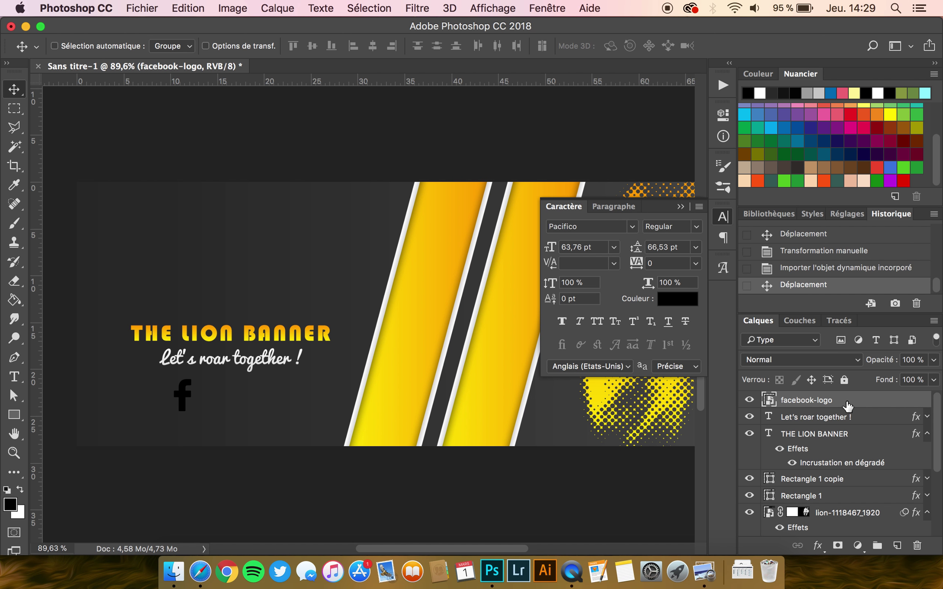
{"action": "right_click", "coordinate": [841, 403]}
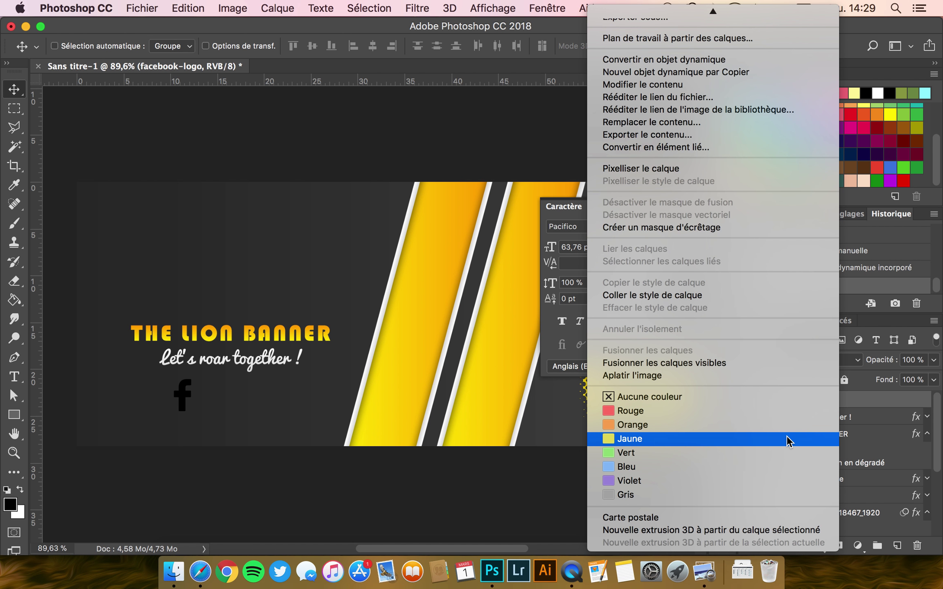
{"action": "left_click", "coordinate": [643, 294]}
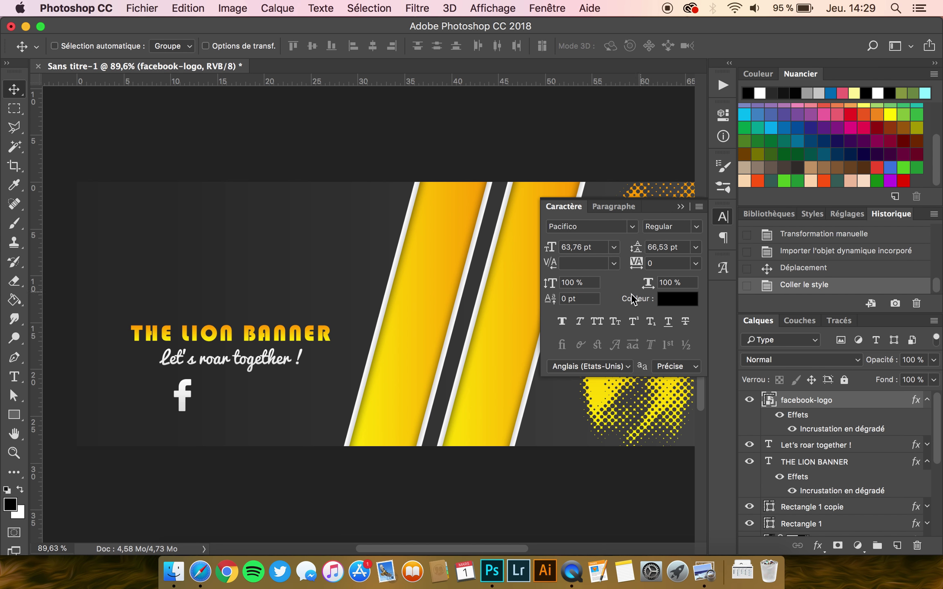
{"action": "left_click", "coordinate": [172, 580]}
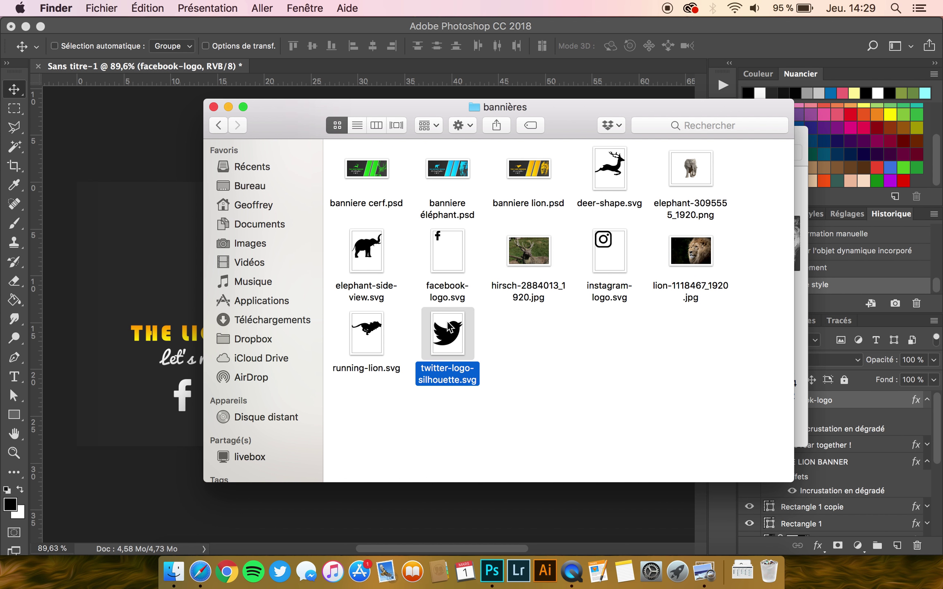
Place the Twitter logo at icon size near the tagline and paste the white gradient style onto it.
{"action": "left_click_drag", "start_coordinate": [438, 319], "coordinate": [170, 303]}
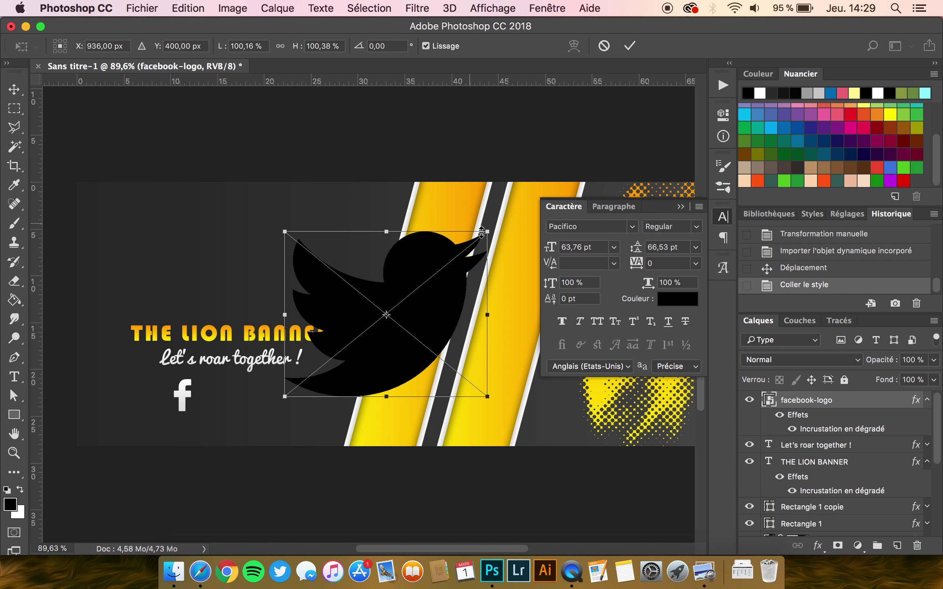
{"action": "left_click_drag", "start_coordinate": [486, 231], "coordinate": [322, 364]}
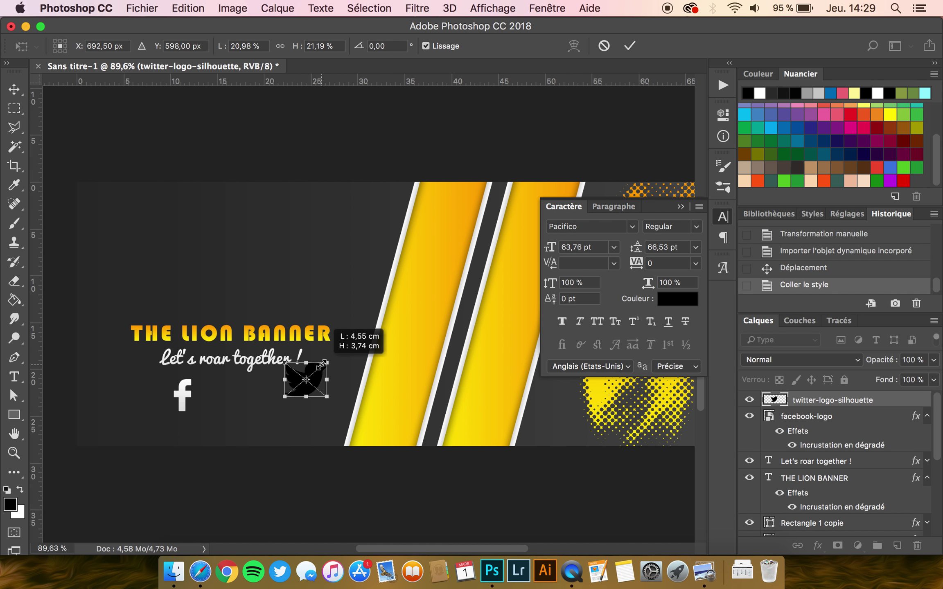
{"action": "key", "text": "Return"}
{"action": "right_click", "coordinate": [802, 405]}
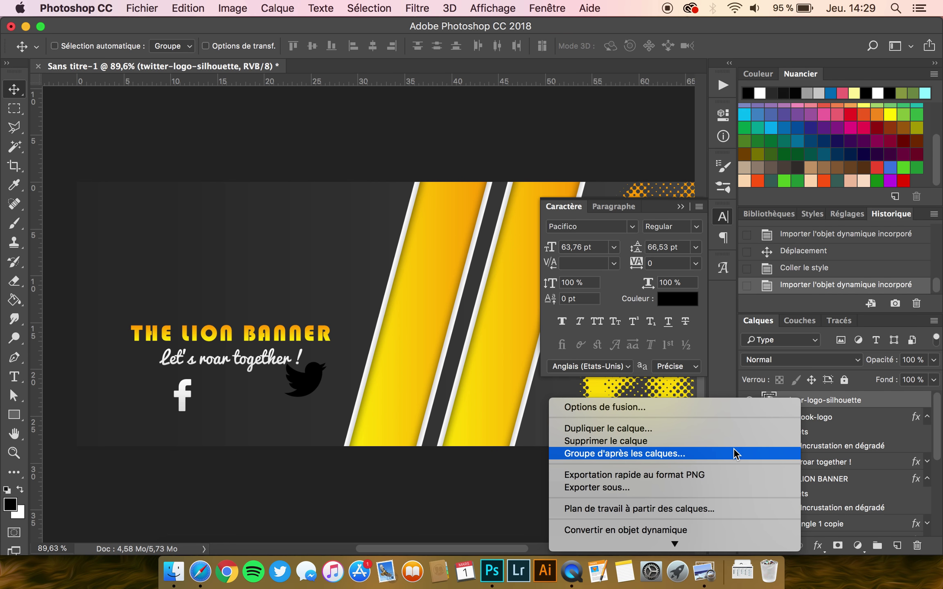
{"action": "left_click", "coordinate": [606, 294]}
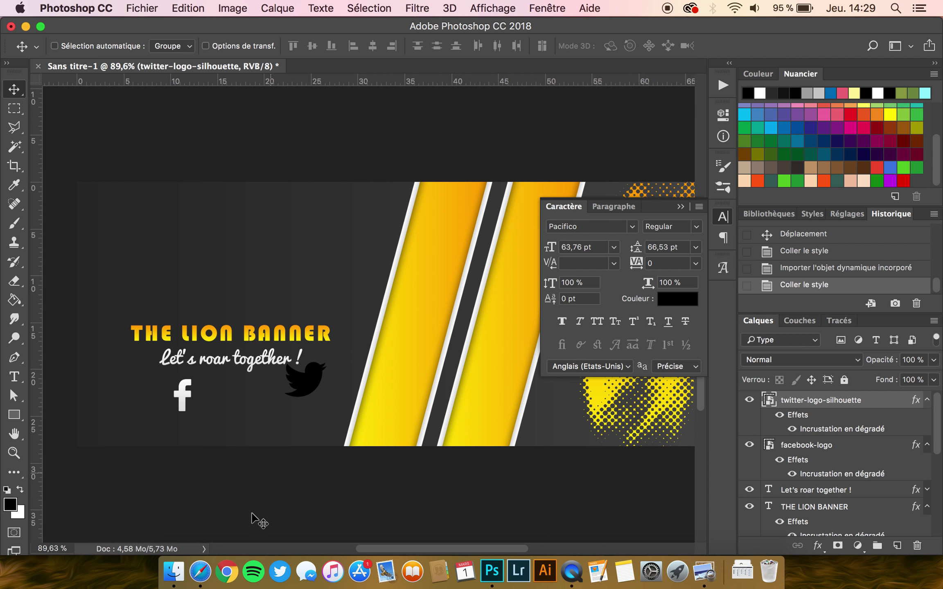
Place instagram-logo.svg on the banner and paste the same white gradient style onto it.
{"action": "left_click", "coordinate": [174, 572]}
{"action": "left_click_drag", "start_coordinate": [610, 251], "coordinate": [144, 258]}
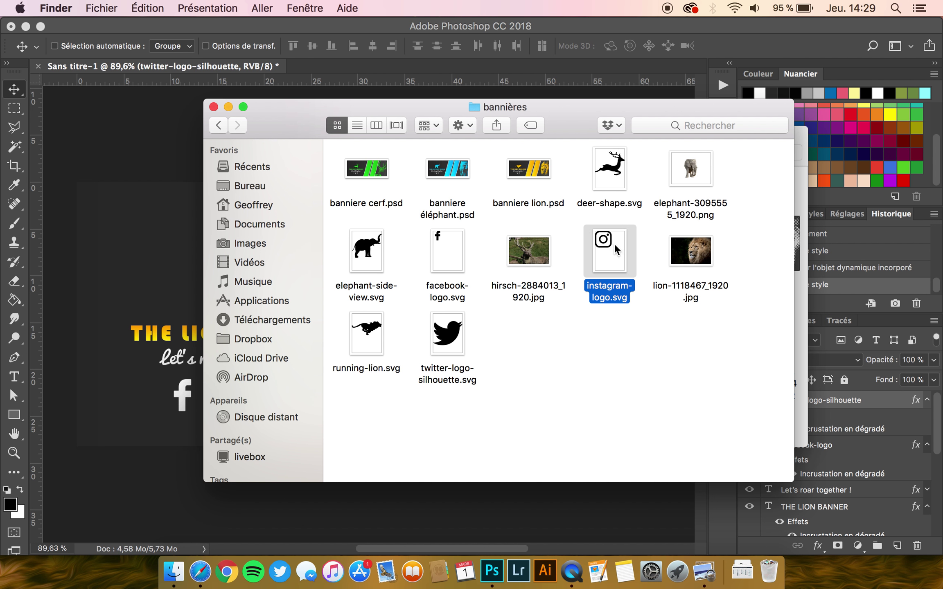
{"action": "left_click", "coordinate": [420, 333]}
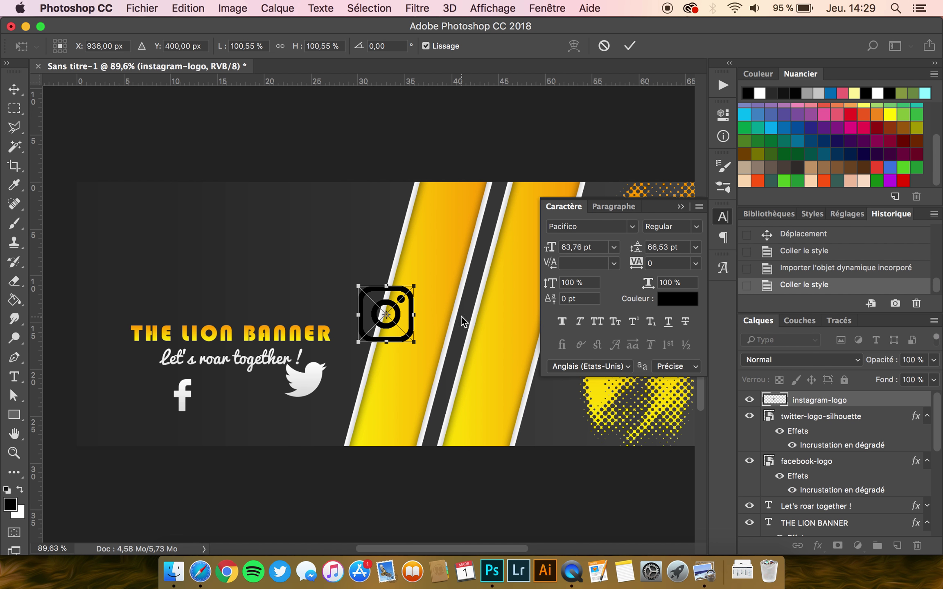
{"action": "right_click", "coordinate": [854, 407]}
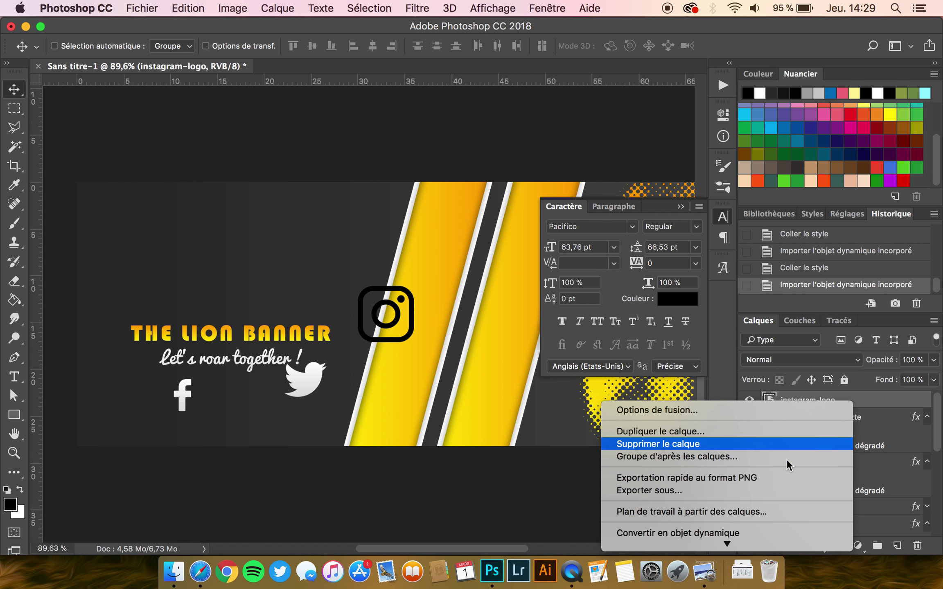
{"action": "left_click", "coordinate": [656, 295]}
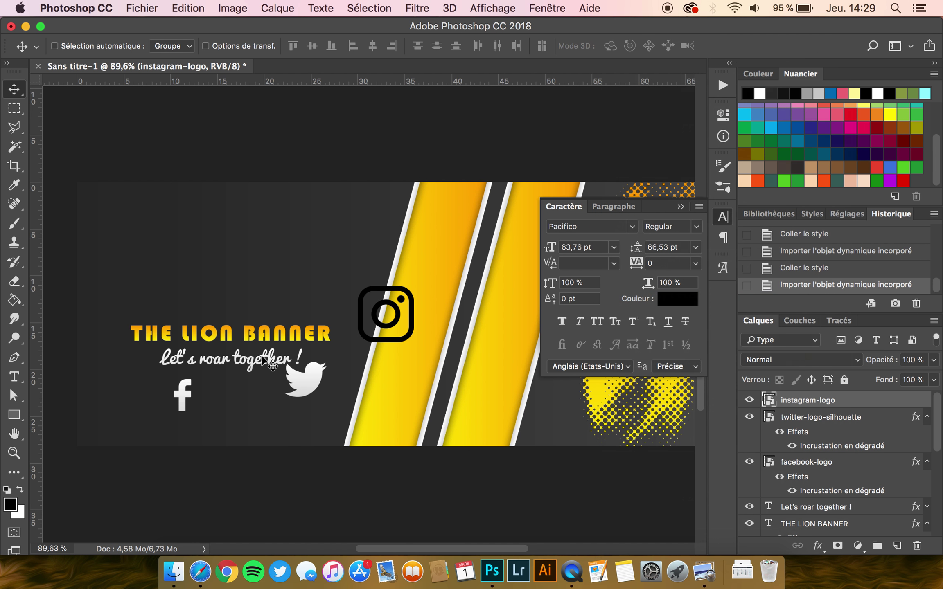
{"action": "scroll", "coordinate": [74, 417], "scroll_direction": "up", "scroll_amount": 2}
{"action": "scroll", "coordinate": [74, 417], "scroll_direction": "up", "scroll_amount": 2}
Move the Twitter icon beside the Facebook icon and scale it down slightly.
{"action": "scroll", "coordinate": [74, 417], "scroll_direction": "up", "scroll_amount": 2}
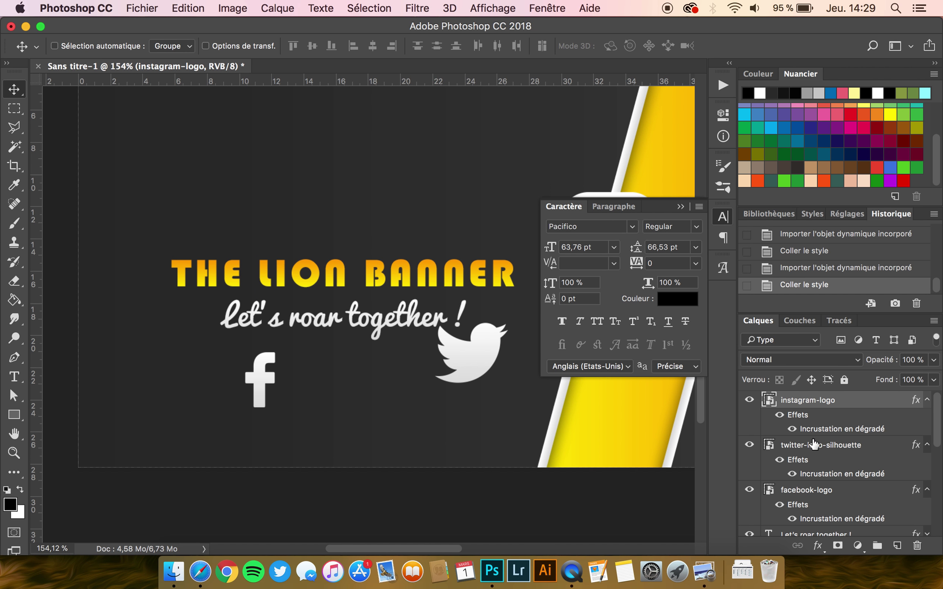
{"action": "left_click", "coordinate": [798, 450]}
{"action": "left_click_drag", "start_coordinate": [480, 350], "coordinate": [338, 376]}
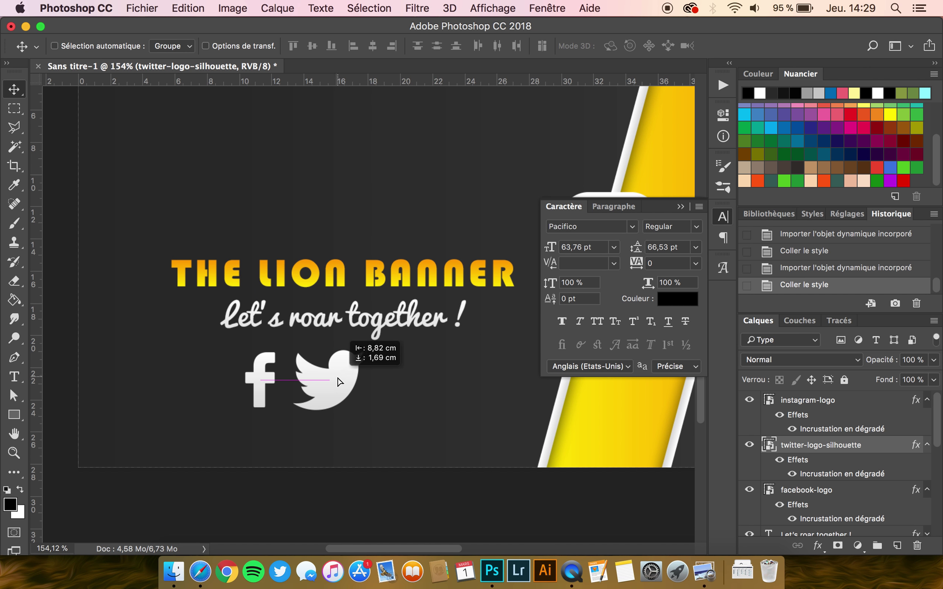
{"action": "key", "text": "ctrl+t"}
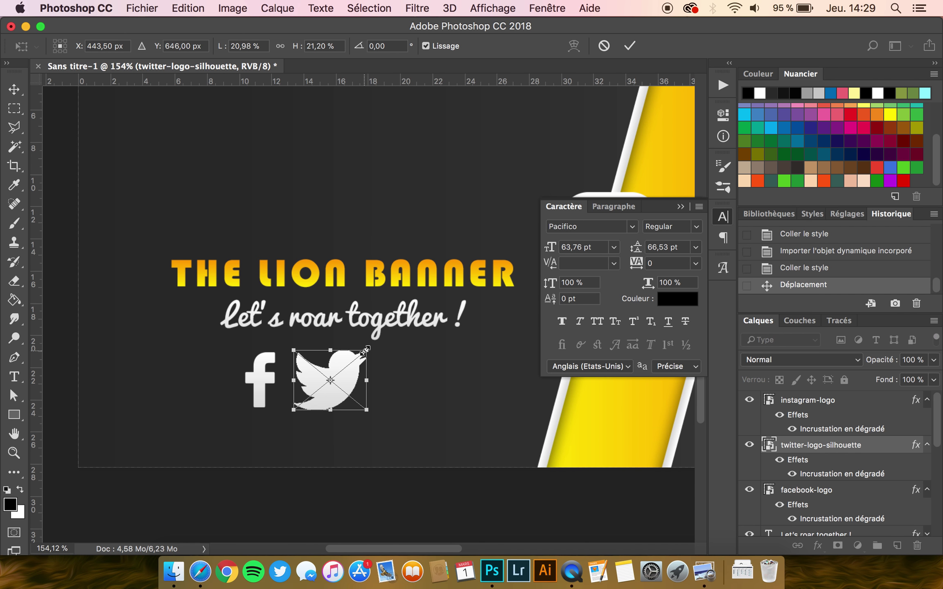
{"action": "left_click_drag", "start_coordinate": [363, 352], "coordinate": [360, 355]}
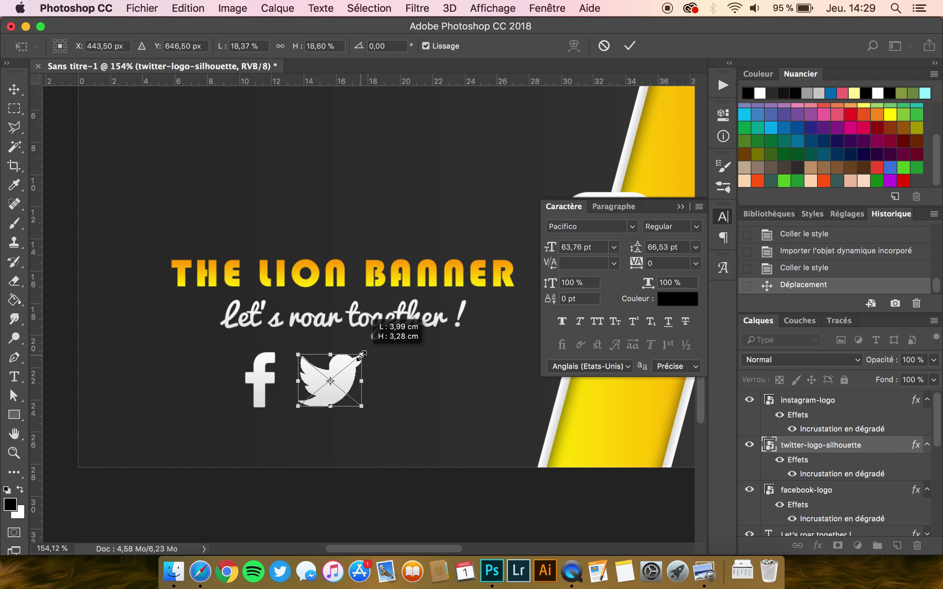
{"action": "key", "text": "Return"}
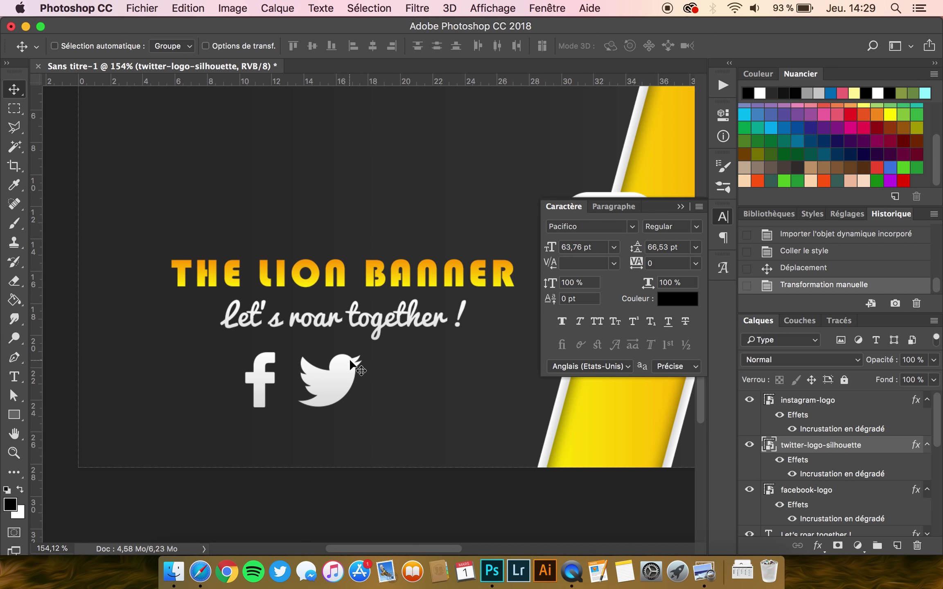
{"action": "left_click_drag", "start_coordinate": [357, 363], "coordinate": [369, 363]}
{"action": "scroll", "coordinate": [359, 358], "scroll_direction": "right", "scroll_amount": 5}
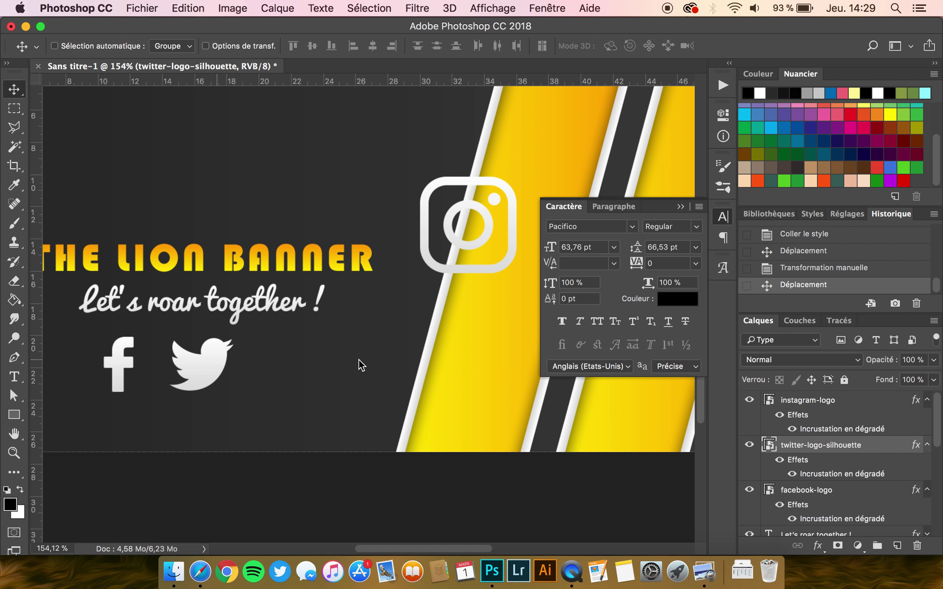
Move the Instagram icon beside Twitter and shrink it to match the other icons.
{"action": "left_click", "coordinate": [819, 405]}
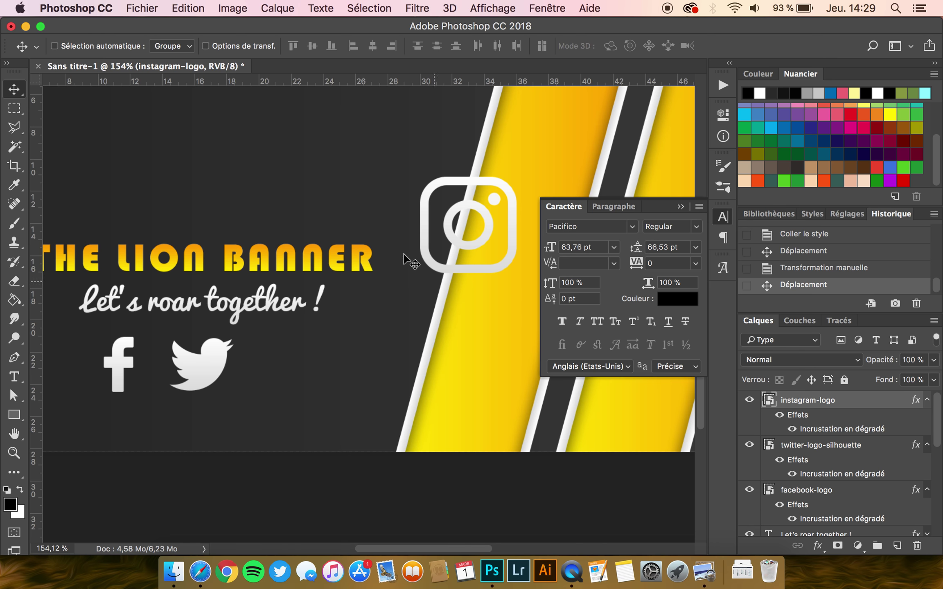
{"action": "left_click_drag", "start_coordinate": [466, 237], "coordinate": [309, 363]}
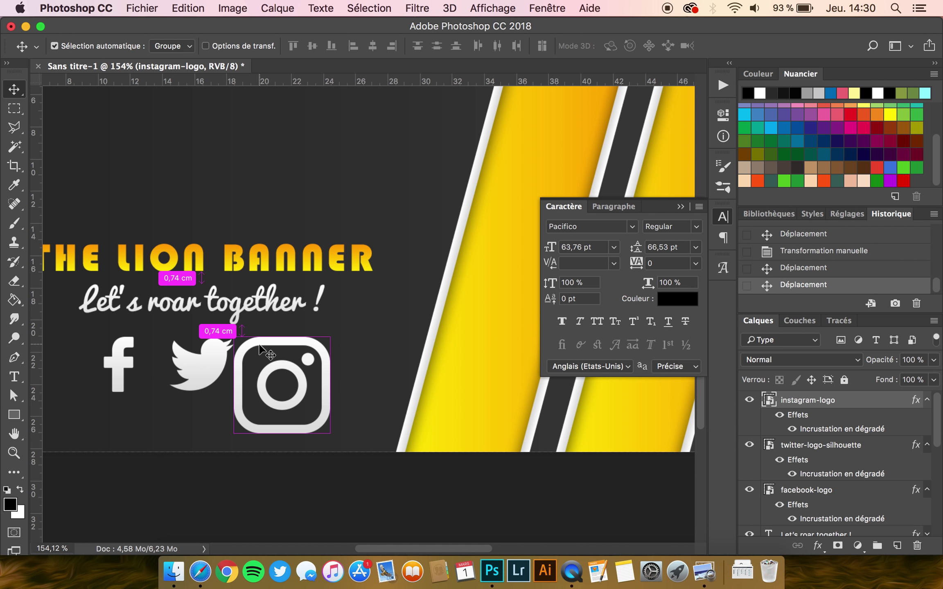
{"action": "key", "text": "ctrl+t"}
{"action": "left_click_drag", "start_coordinate": [235, 433], "coordinate": [293, 408]}
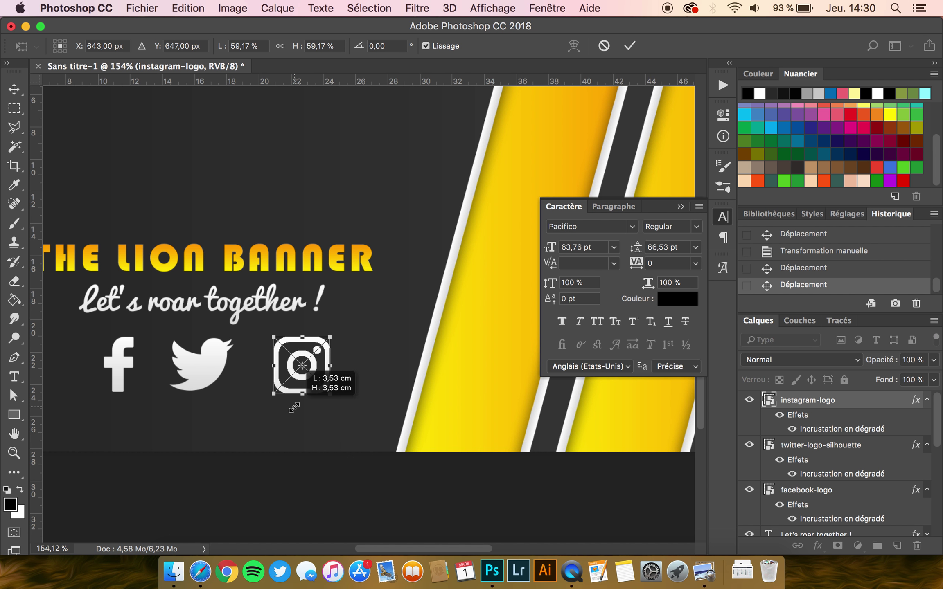
{"action": "key", "text": "Return"}
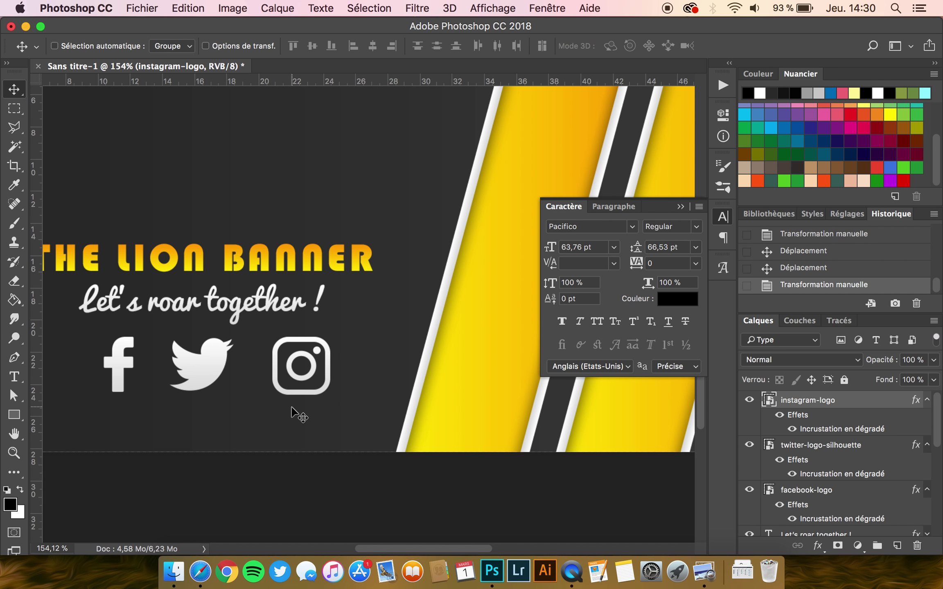
{"action": "scroll", "coordinate": [295, 414], "scroll_direction": "down", "scroll_amount": 2}
{"action": "left_click_drag", "start_coordinate": [343, 362], "coordinate": [326, 362]}
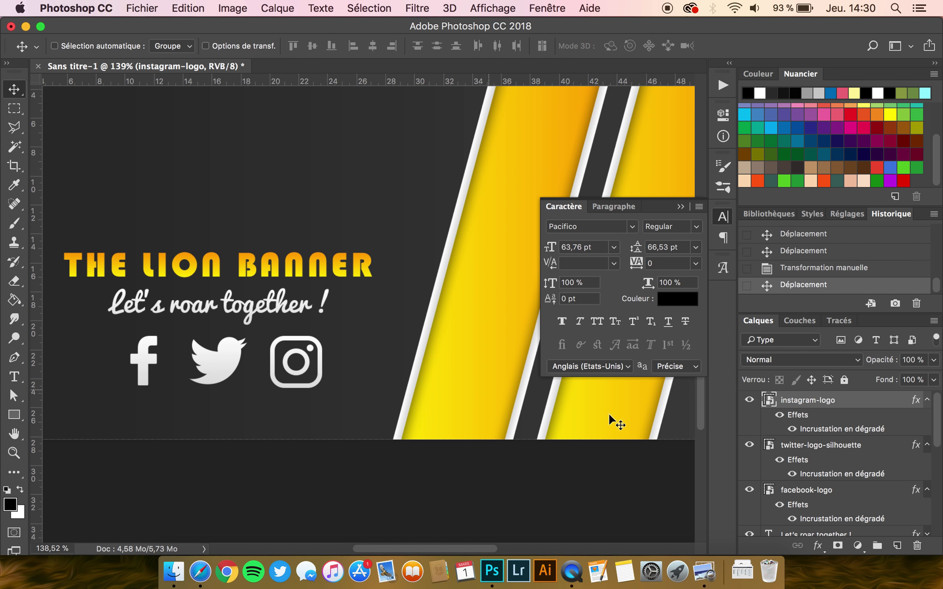
Select all three social logo layers and scale them down together.
{"action": "left_click", "coordinate": [817, 493], "text": "shift"}
{"action": "key", "text": "super+t"}
{"action": "left_click_drag", "start_coordinate": [321, 335], "coordinate": [284, 345]}
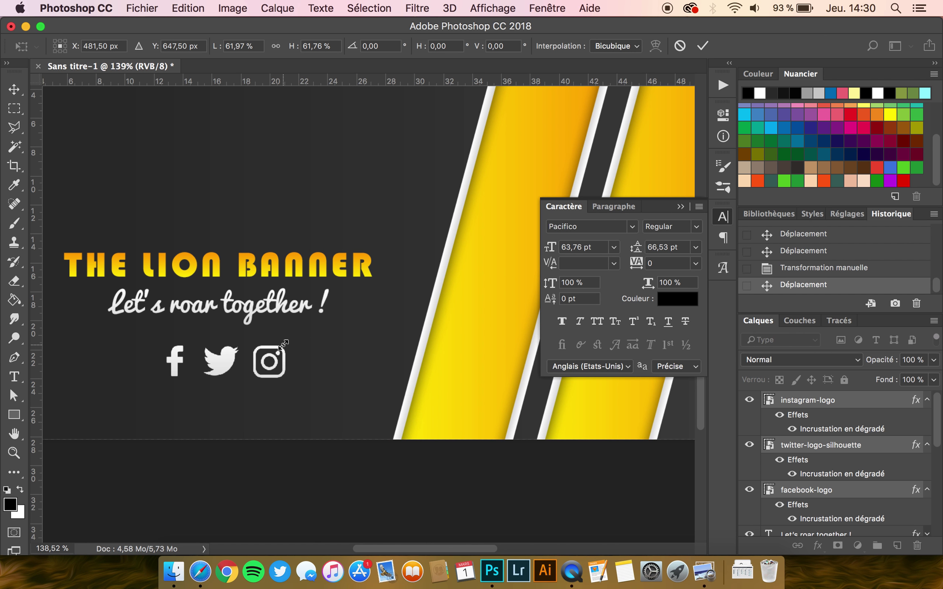
{"action": "key", "text": "Return"}
{"action": "scroll", "coordinate": [207, 349], "scroll_direction": "down", "scroll_amount": 3}
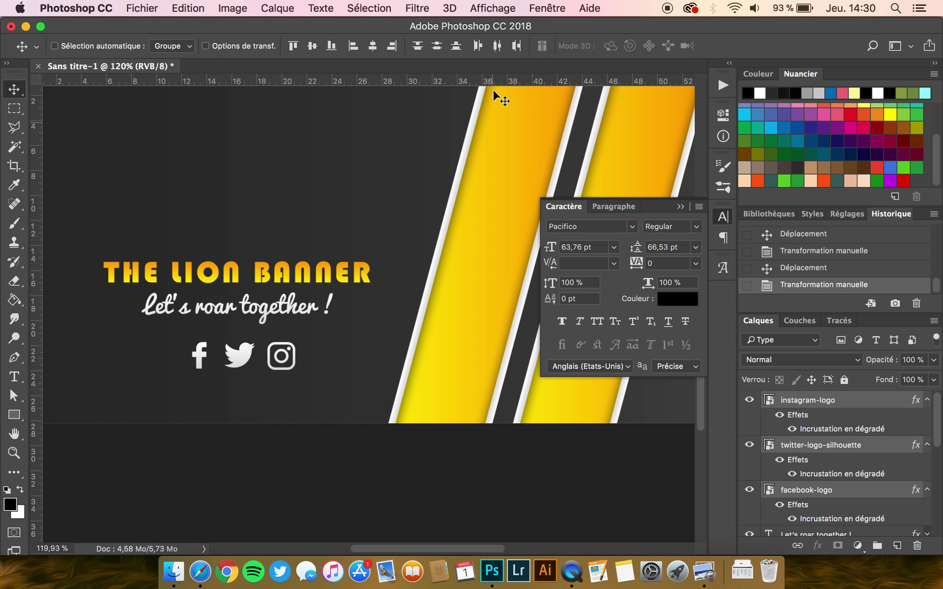
Distribute the icons by horizontal centres, align their vertical centres, and move the row up.
{"action": "left_click", "coordinate": [496, 47]}
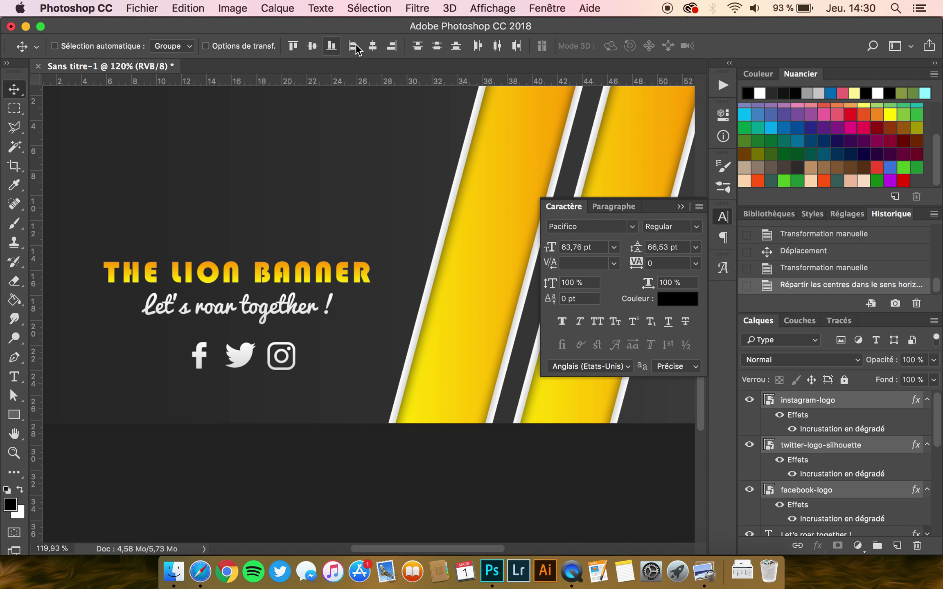
{"action": "left_click", "coordinate": [313, 46]}
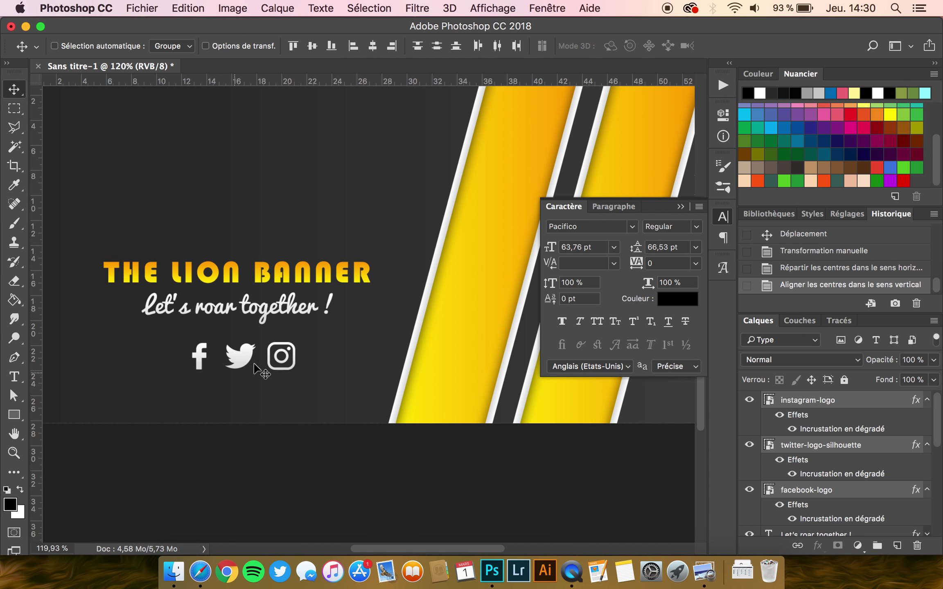
{"action": "left_click_drag", "start_coordinate": [291, 348], "coordinate": [283, 340]}
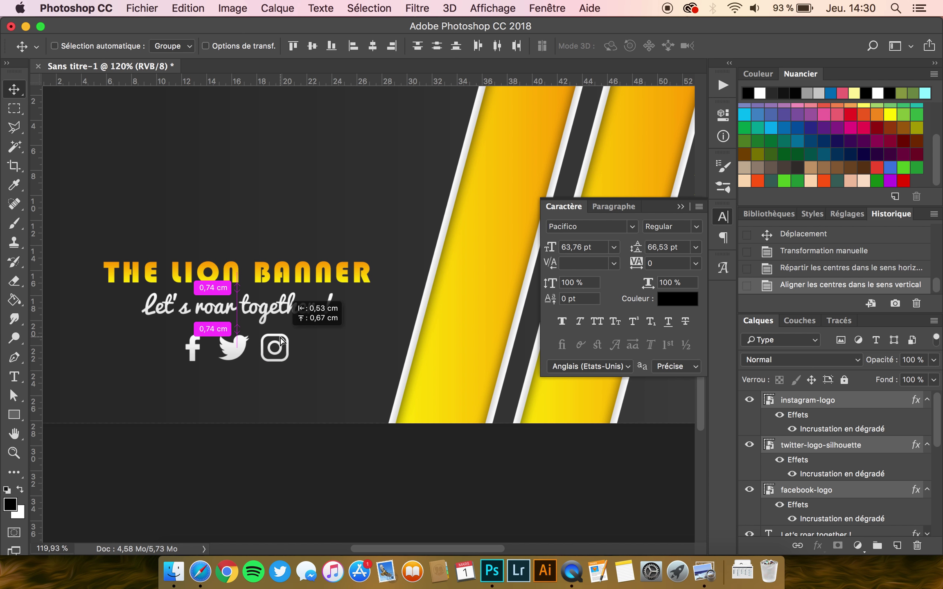
{"action": "scroll", "coordinate": [195, 367], "scroll_direction": "down", "scroll_amount": 2}
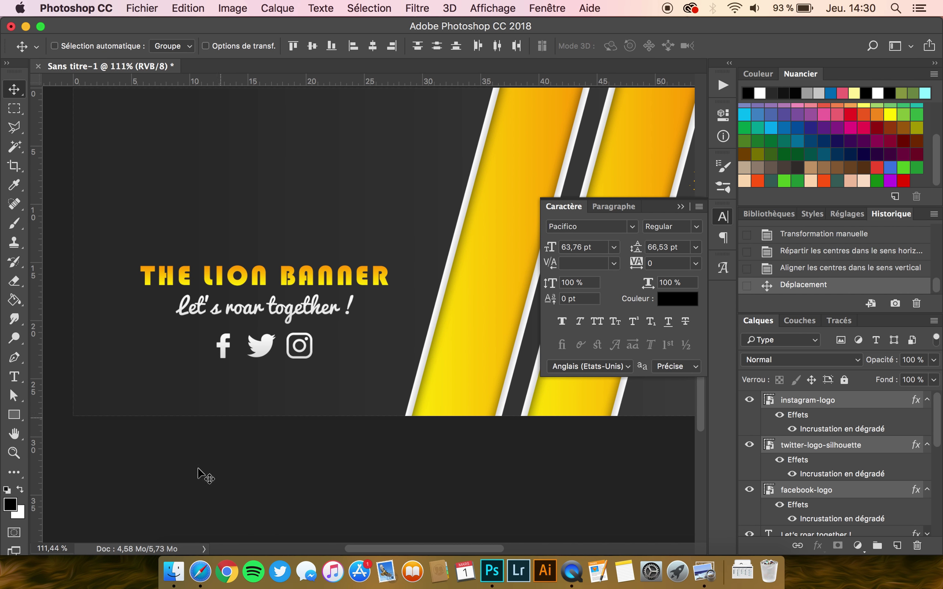
Drag running-lion.svg from the asset folder onto the banner.
{"action": "left_click", "coordinate": [180, 584]}
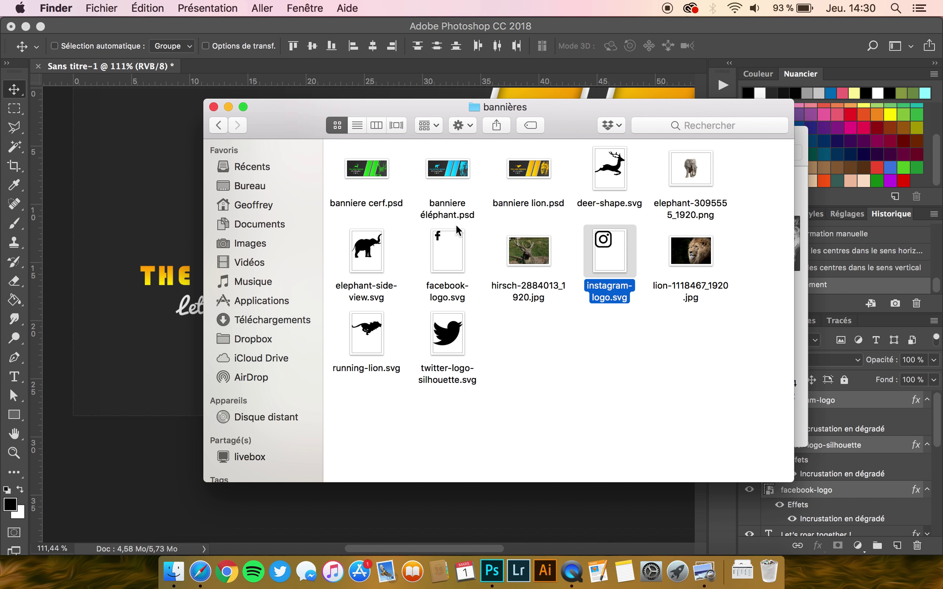
{"action": "left_click", "coordinate": [362, 311]}
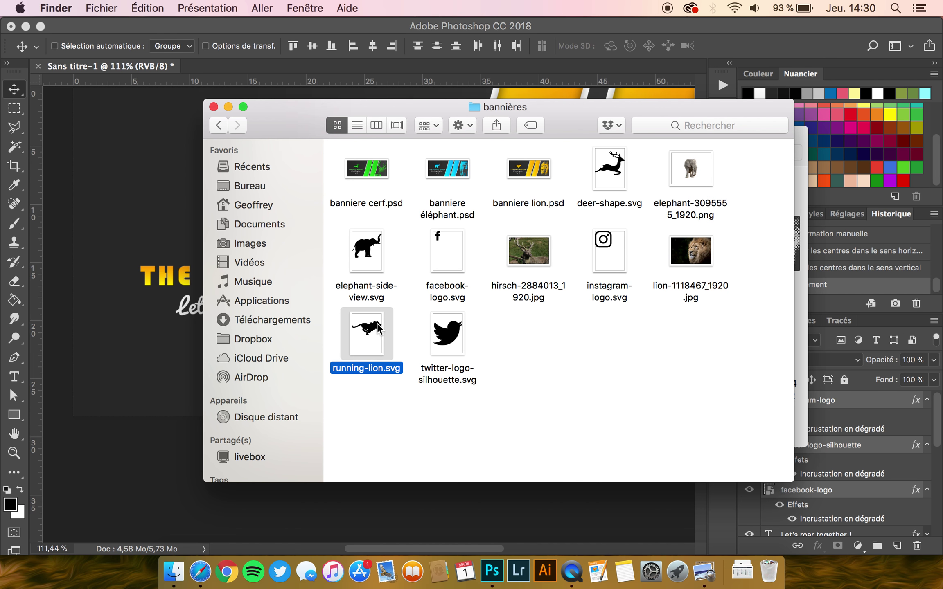
{"action": "left_click_drag", "start_coordinate": [379, 333], "coordinate": [150, 204]}
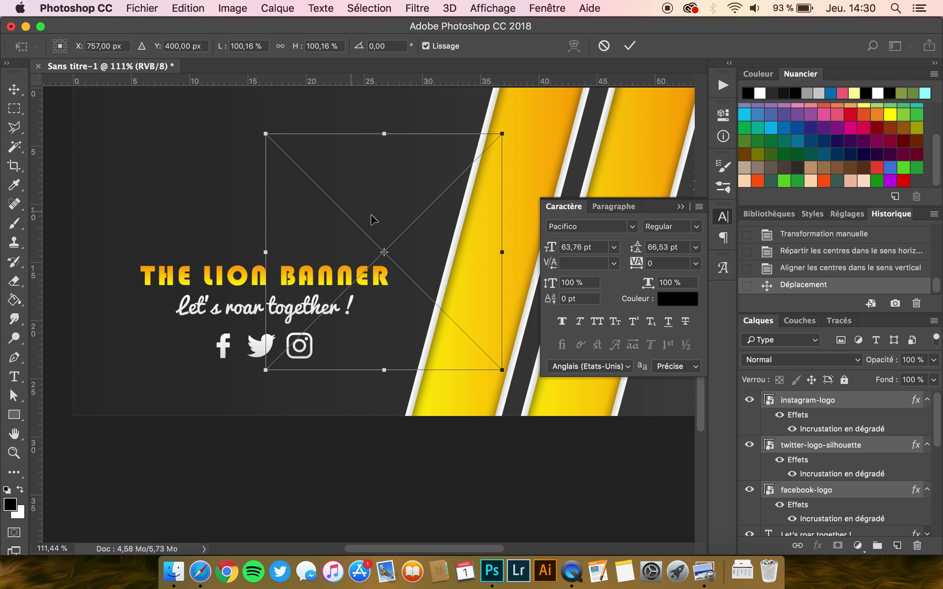
Shrink the running lion to about half size, place it above the title, and commit.
{"action": "left_click_drag", "start_coordinate": [502, 133], "coordinate": [437, 196]}
{"action": "left_click_drag", "start_coordinate": [421, 254], "coordinate": [303, 224]}
{"action": "key", "text": "Return"}
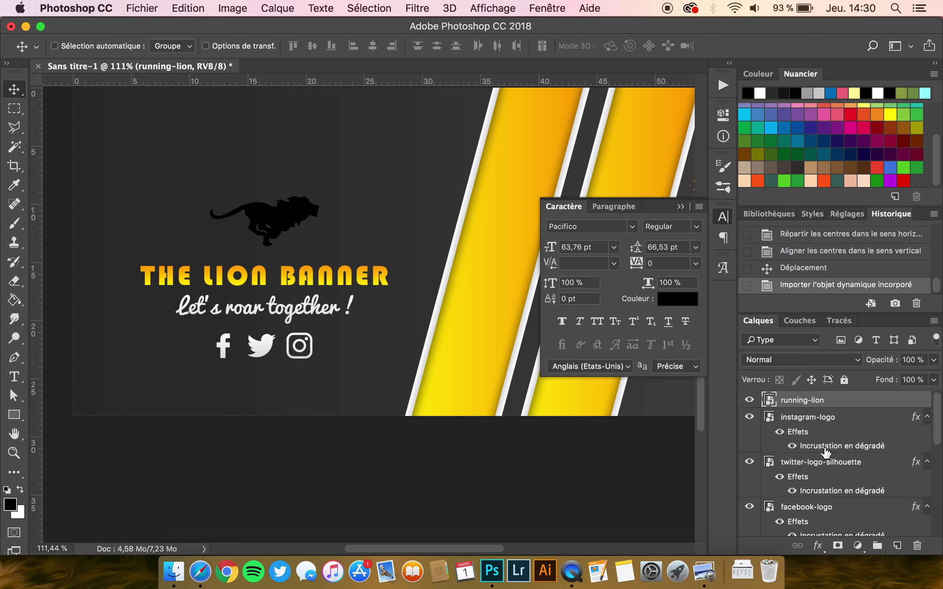
{"action": "scroll", "coordinate": [825, 475], "scroll_direction": "down", "scroll_amount": 3}
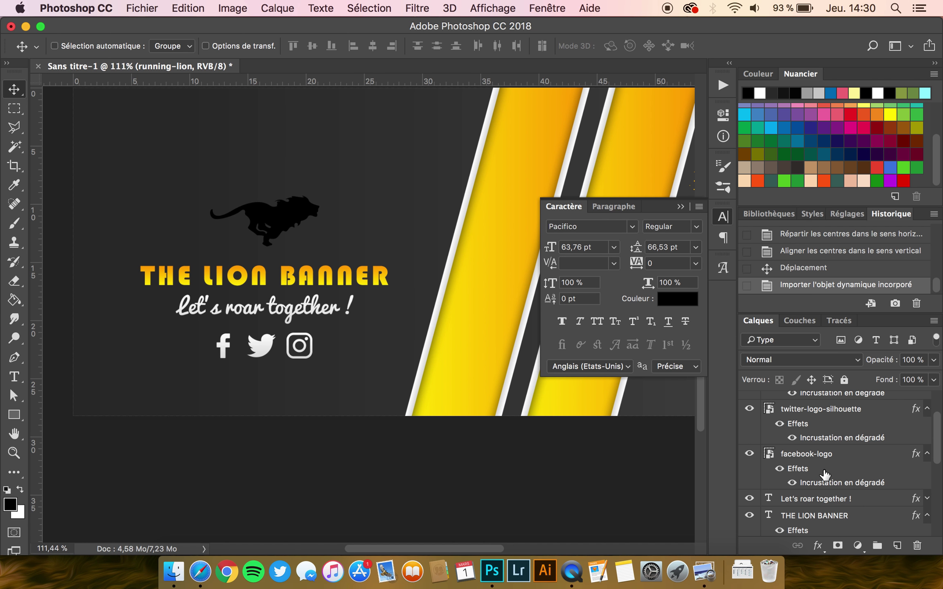
Copy THE LION BANNER title's gradient layer style and paste it onto the running lion.
{"action": "left_click", "coordinate": [816, 519]}
{"action": "scroll", "coordinate": [824, 504], "scroll_direction": "down", "scroll_amount": 1}
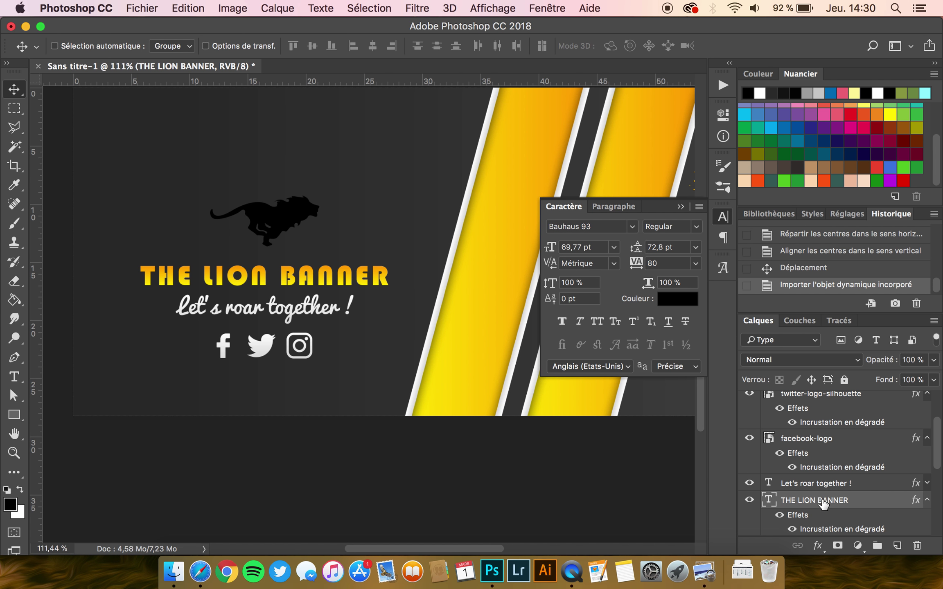
{"action": "right_click", "coordinate": [823, 504]}
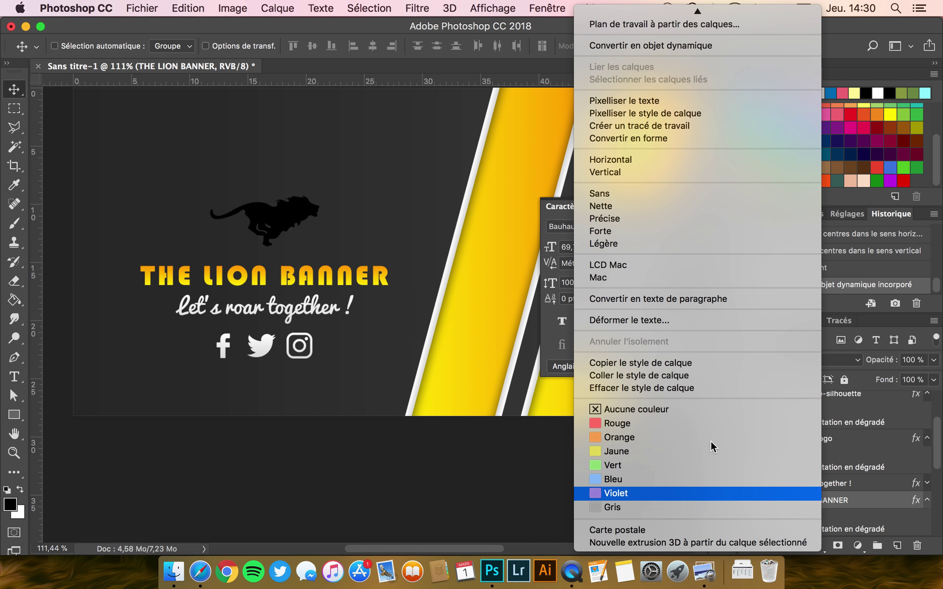
{"action": "left_click", "coordinate": [638, 363]}
{"action": "scroll", "coordinate": [850, 455], "scroll_direction": "up", "scroll_amount": 3}
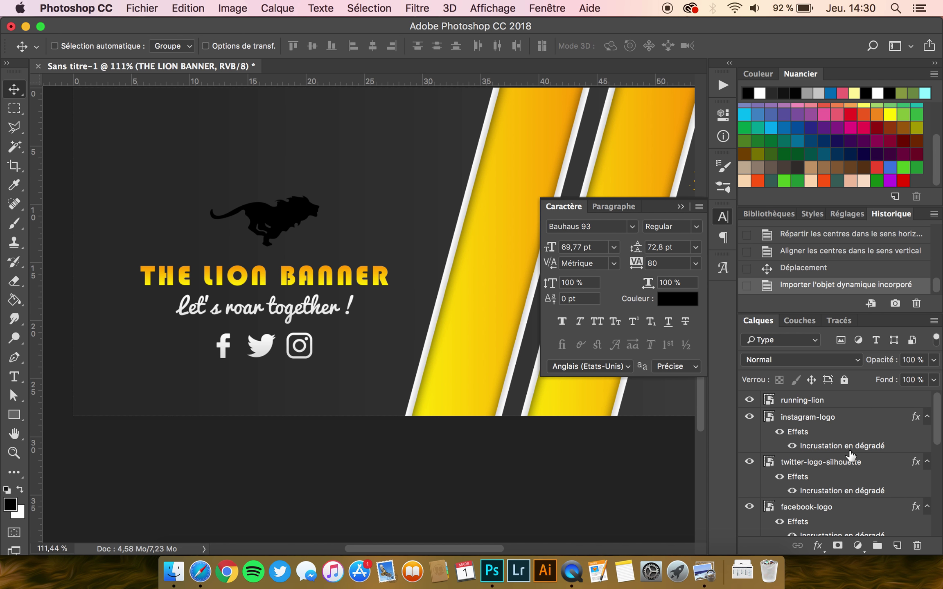
{"action": "left_click", "coordinate": [820, 400]}
{"action": "right_click", "coordinate": [820, 400]}
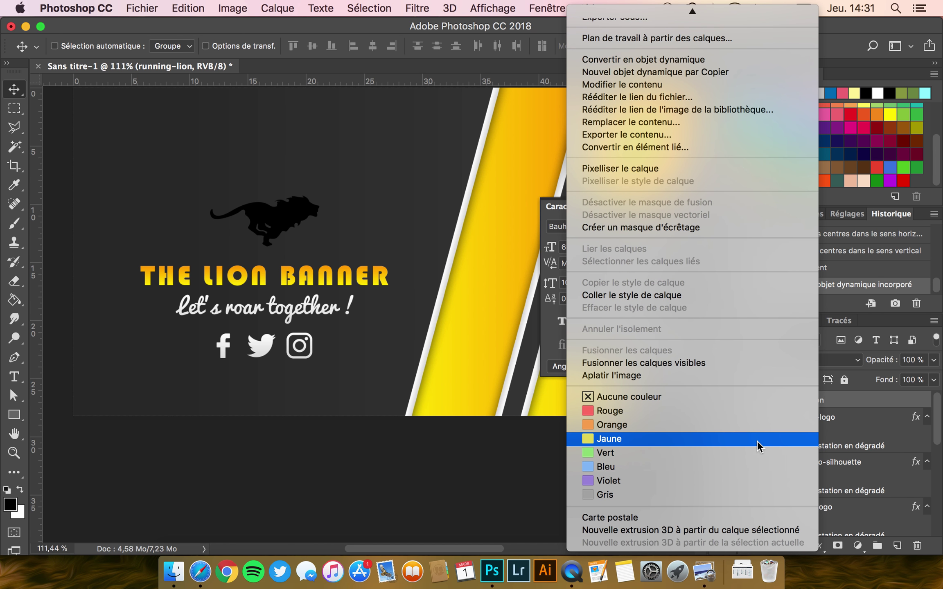
{"action": "left_click", "coordinate": [614, 295]}
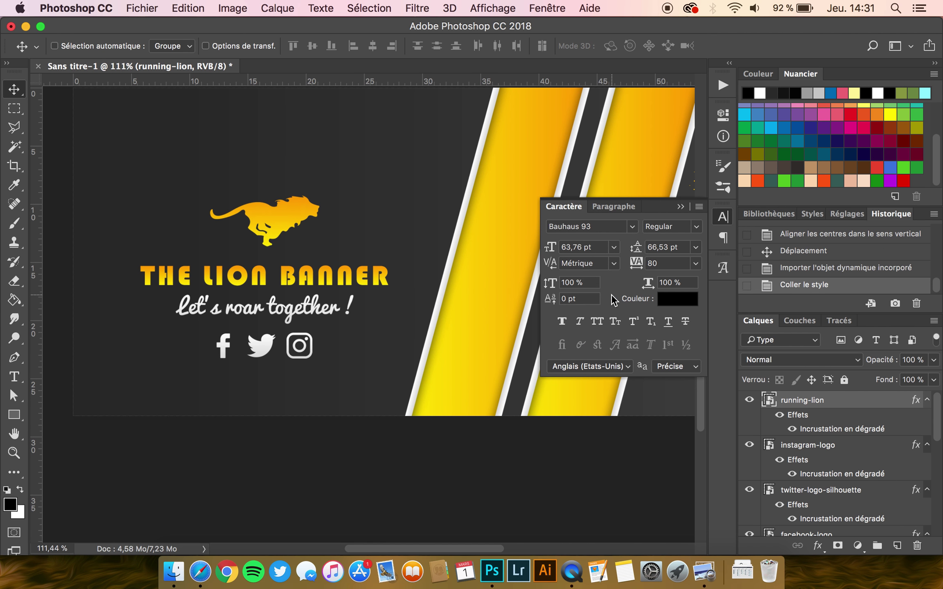
Lower the lion toward the title and scale it down slightly.
{"action": "left_click_drag", "start_coordinate": [285, 208], "coordinate": [285, 222]}
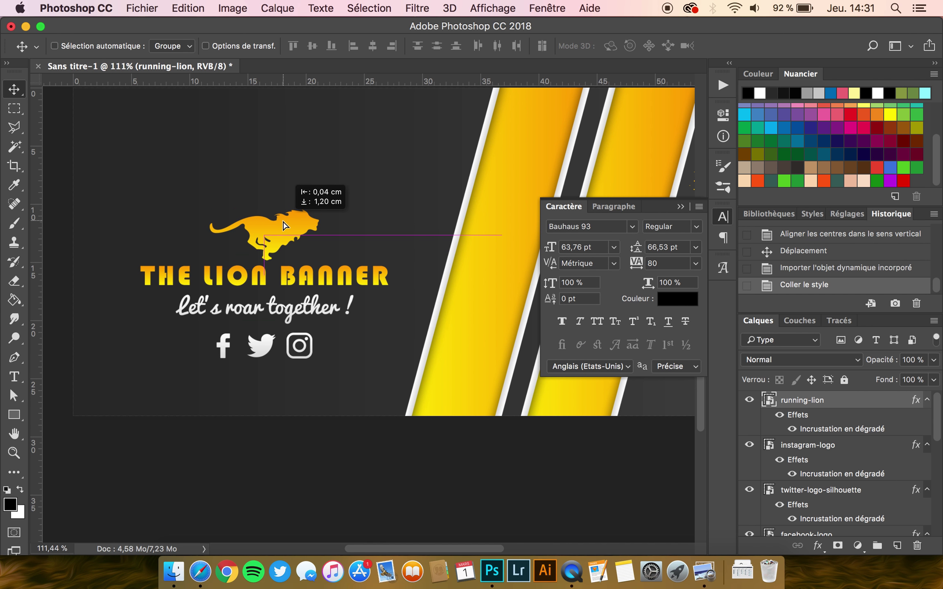
{"action": "key", "text": "ctrl+t"}
{"action": "left_click_drag", "start_coordinate": [319, 180], "coordinate": [313, 186]}
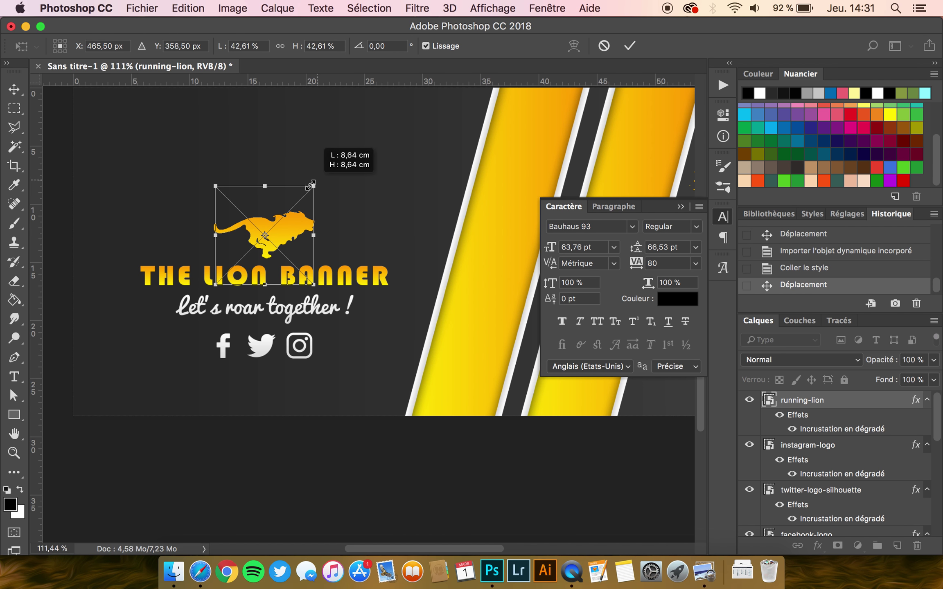
{"action": "key", "text": "Return"}
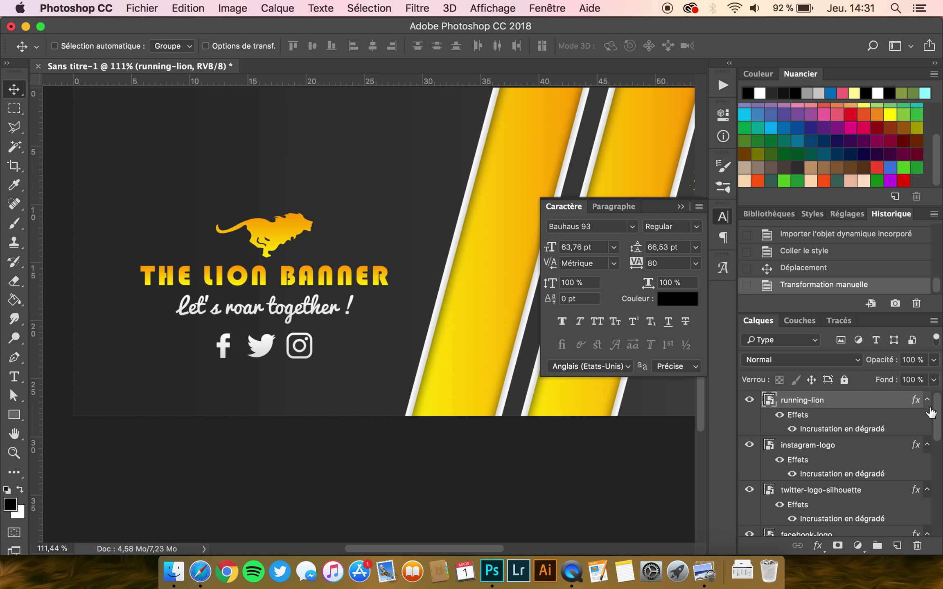
Collapse the layer effects lists and restack running-lion just above THE LION BANNER.
{"action": "left_click", "coordinate": [928, 400]}
{"action": "left_click", "coordinate": [928, 418]}
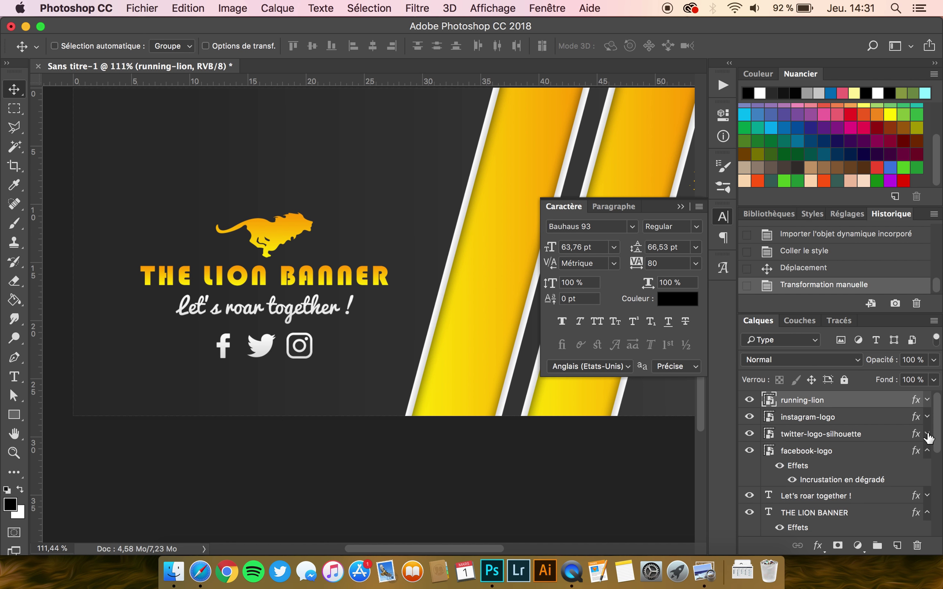
{"action": "left_click", "coordinate": [927, 450]}
{"action": "left_click_drag", "start_coordinate": [854, 402], "coordinate": [845, 477]}
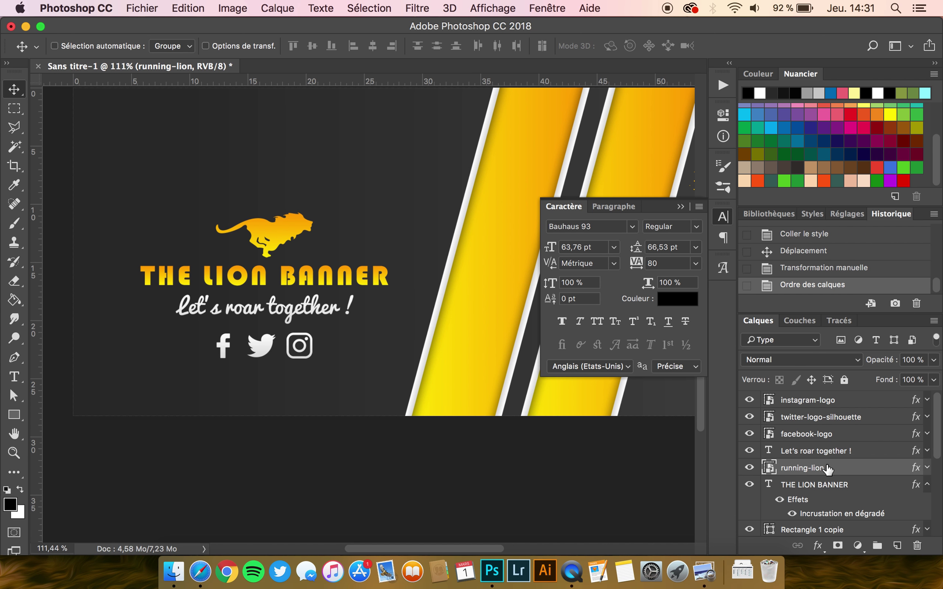
{"action": "scroll", "coordinate": [825, 472], "scroll_direction": "down", "scroll_amount": 1}
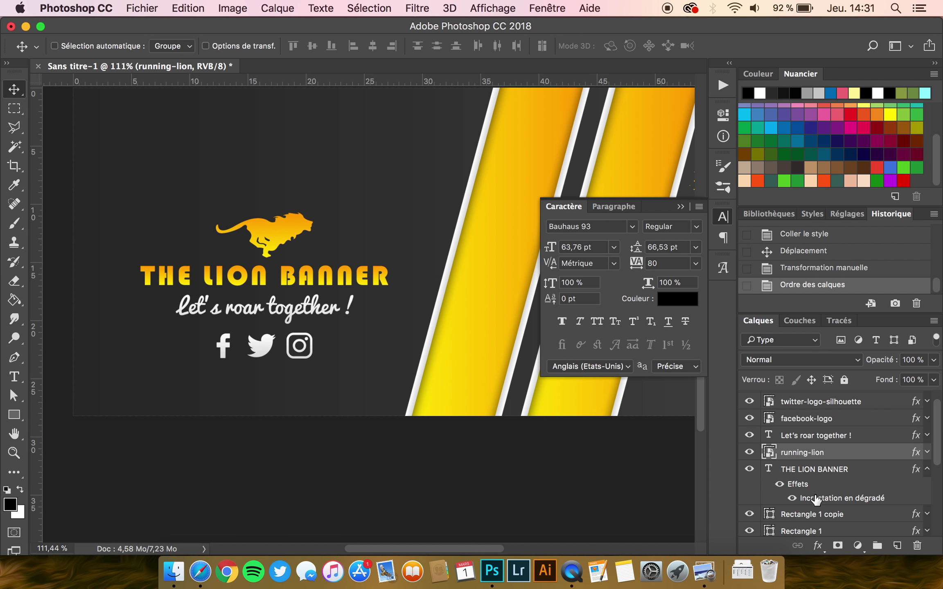
{"action": "left_click", "coordinate": [818, 438]}
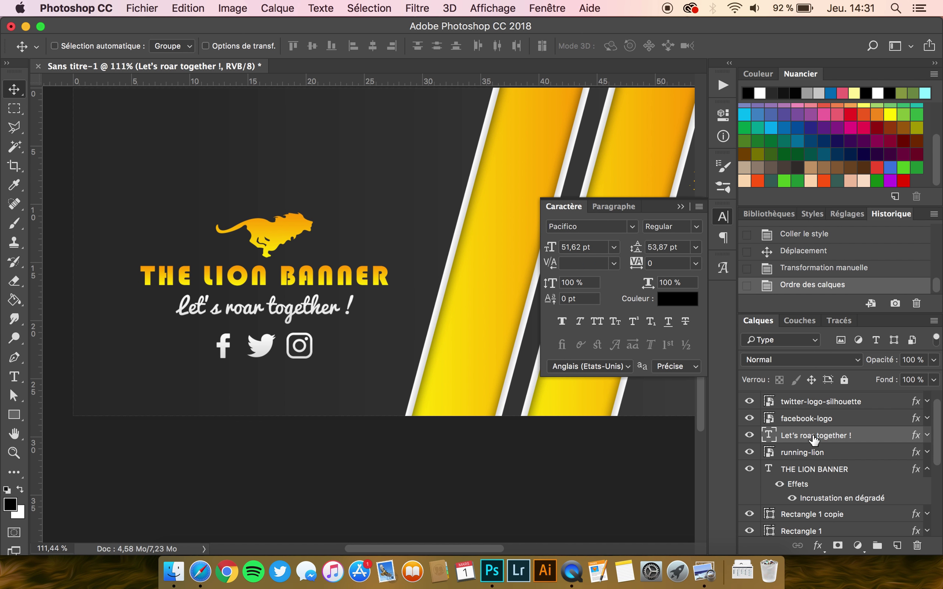
Align the tagline, running lion and title on their horizontal centres.
{"action": "left_click", "coordinate": [814, 471], "text": "shift"}
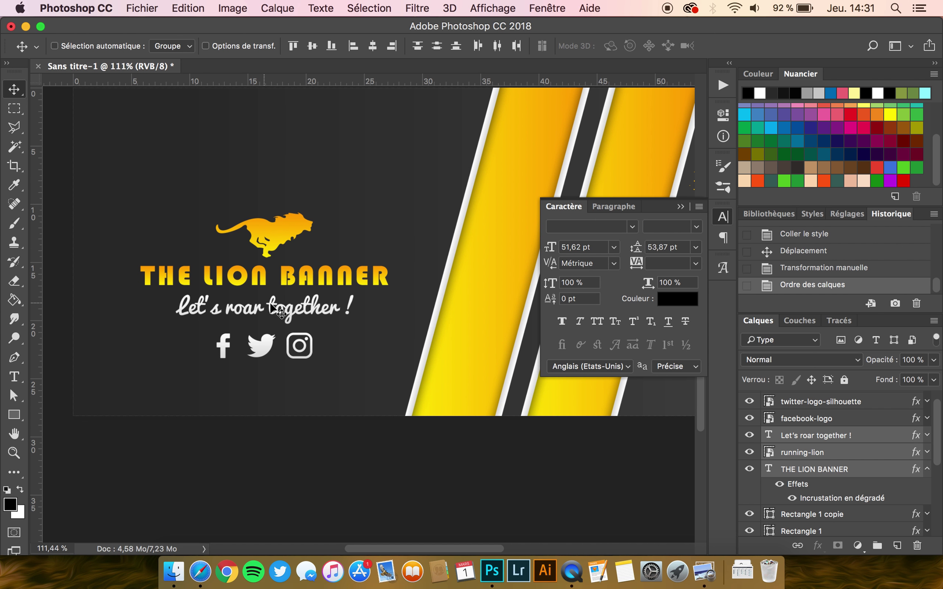
{"action": "left_click", "coordinate": [373, 46]}
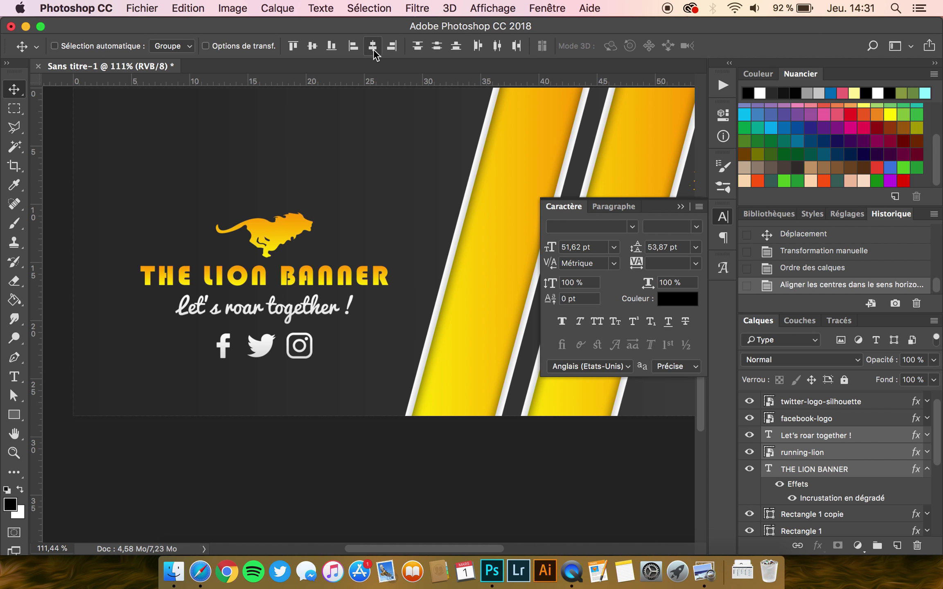
{"action": "left_click", "coordinate": [373, 49]}
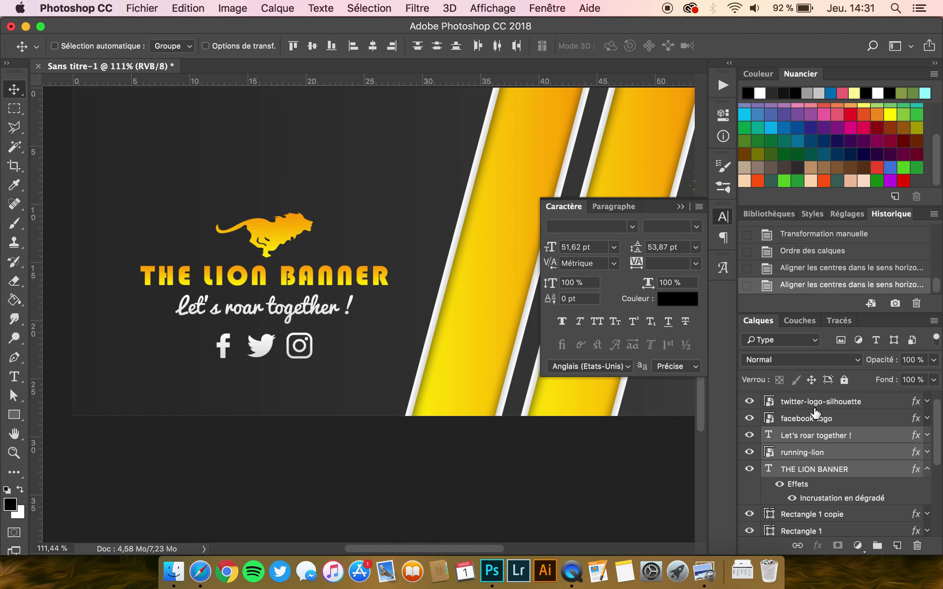
Nudge the running lion up a few pixels and collapse the character settings panel.
{"action": "left_click", "coordinate": [810, 453]}
{"action": "key", "text": "Up"}
{"action": "key", "text": "Up"}
{"action": "key", "text": "Up"}
{"action": "key", "text": "Up"}
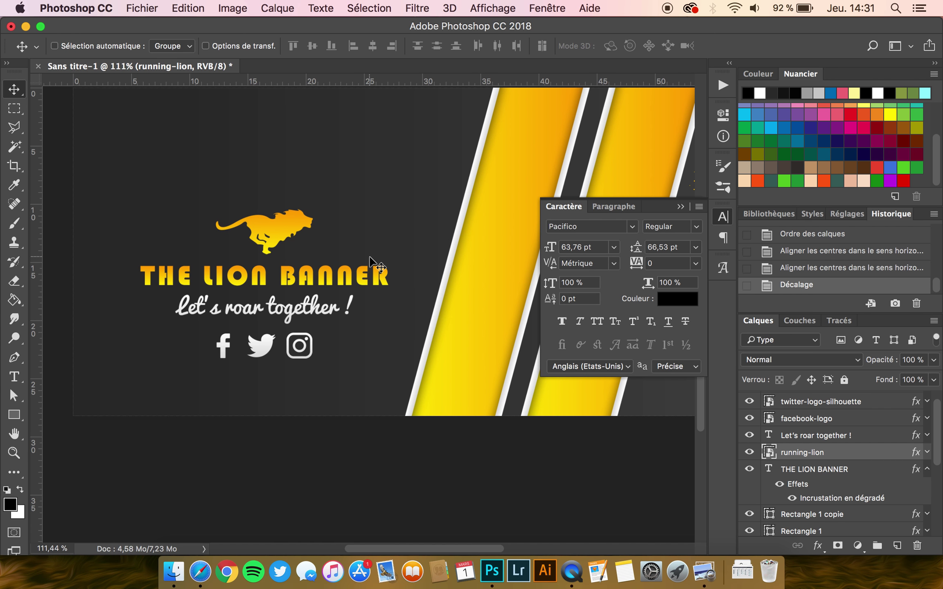
{"action": "scroll", "coordinate": [381, 267], "scroll_direction": "down", "scroll_amount": 3}
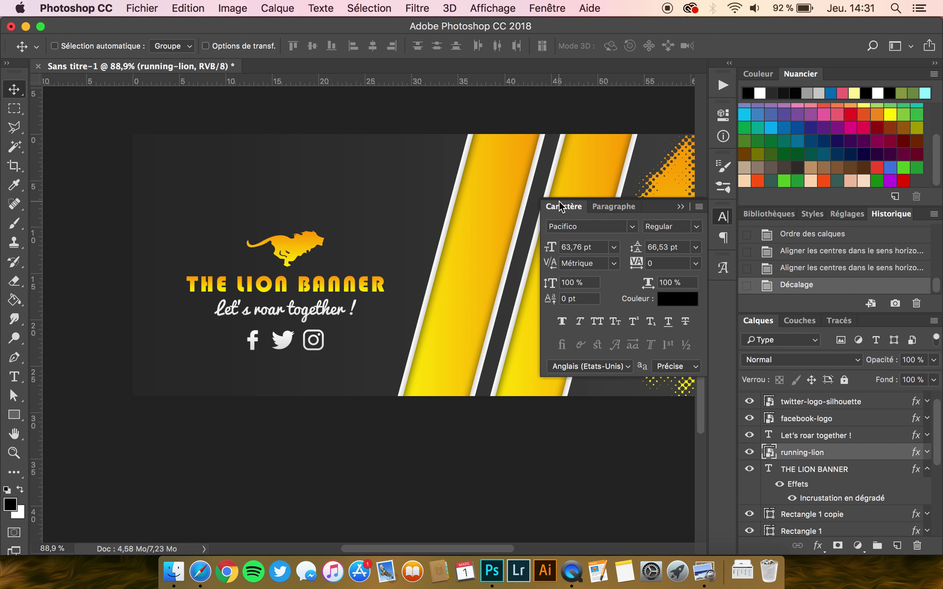
{"action": "left_click", "coordinate": [558, 200]}
{"action": "scroll", "coordinate": [557, 266], "scroll_direction": "down", "scroll_amount": 2}
{"action": "scroll", "coordinate": [558, 266], "scroll_direction": "down", "scroll_amount": 1}
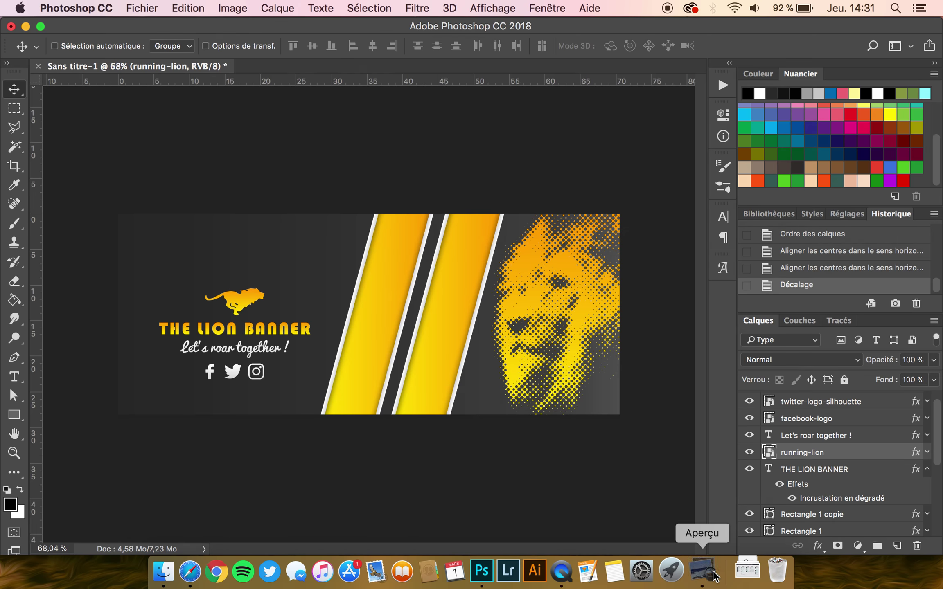
{"action": "left_click", "coordinate": [713, 576]}
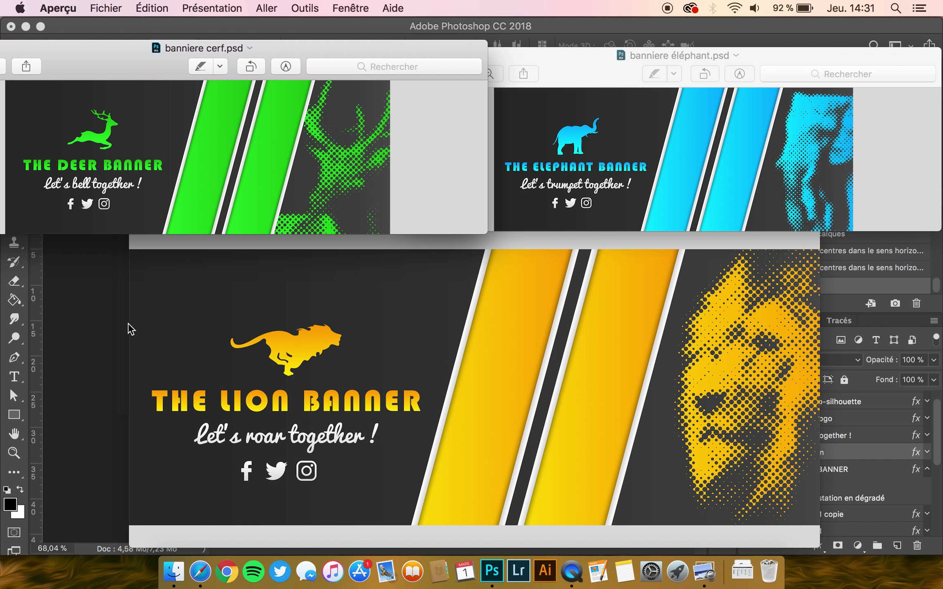
{"action": "left_click", "coordinate": [90, 315]}
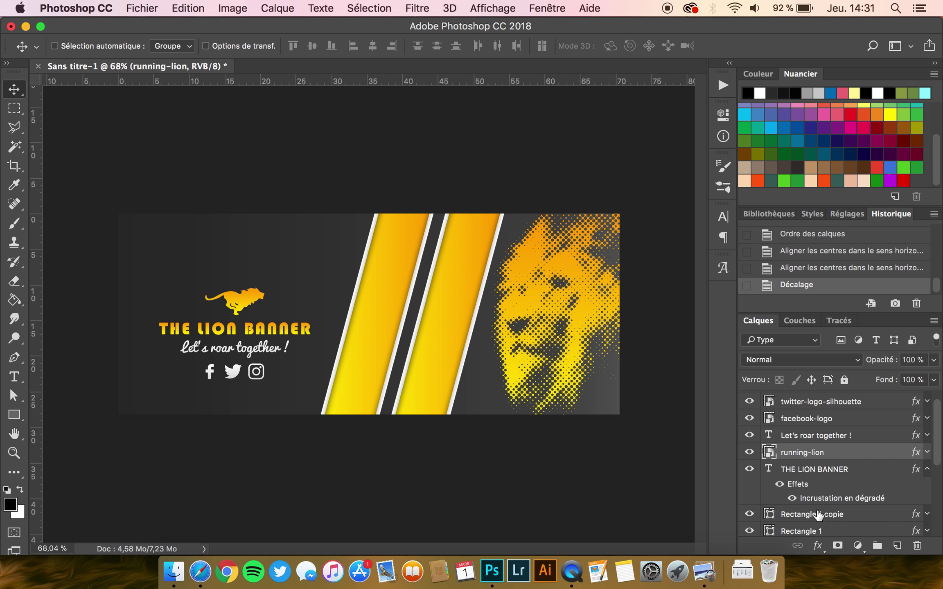
{"action": "scroll", "coordinate": [808, 443], "scroll_direction": "up", "scroll_amount": 2}
Select every logo layer from instagram-logo down to THE LION BANNER, undoing a stray icon move.
{"action": "left_click", "coordinate": [814, 401]}
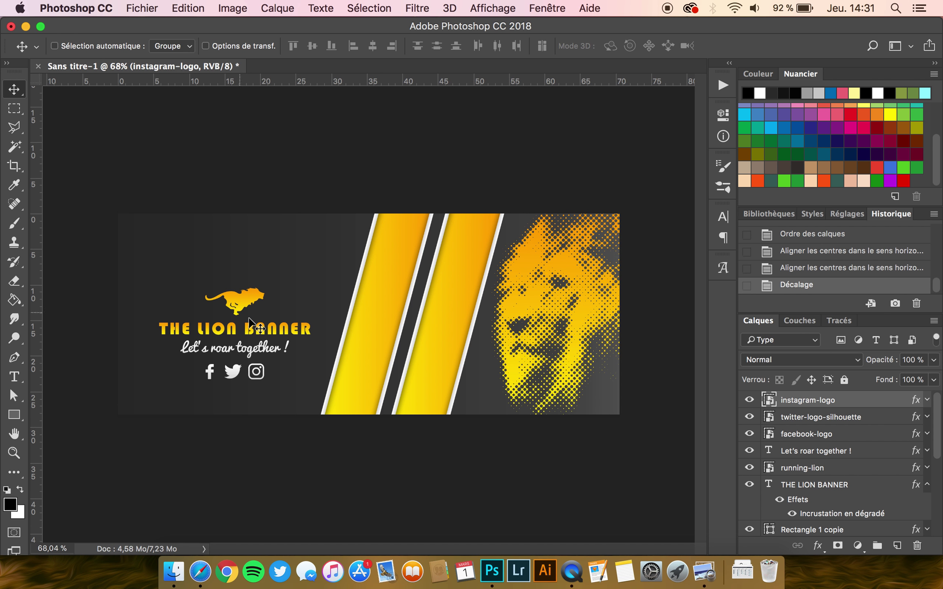
{"action": "left_click_drag", "start_coordinate": [251, 323], "coordinate": [267, 324]}
{"action": "key", "text": "super+z"}
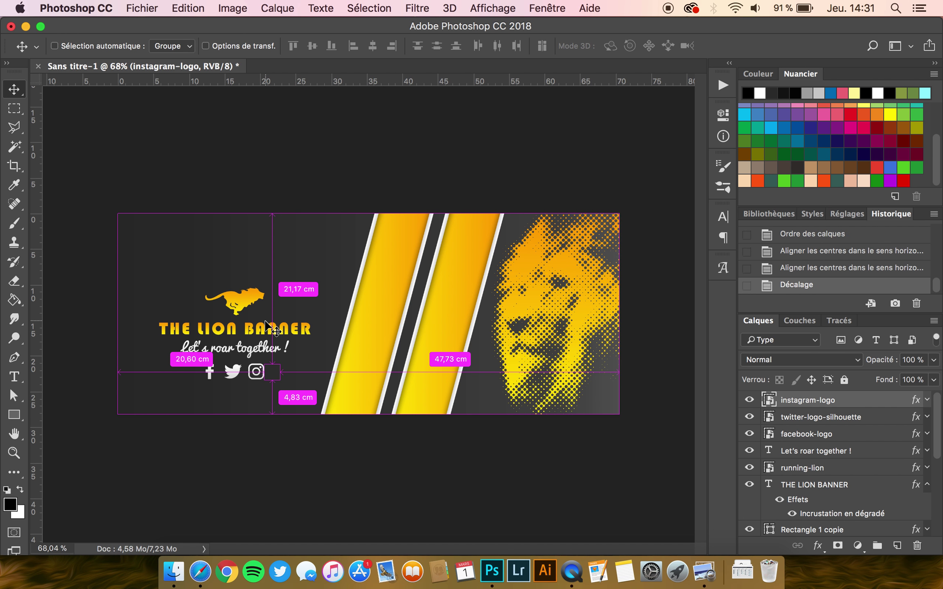
{"action": "scroll", "coordinate": [819, 520], "scroll_direction": "down", "scroll_amount": 1}
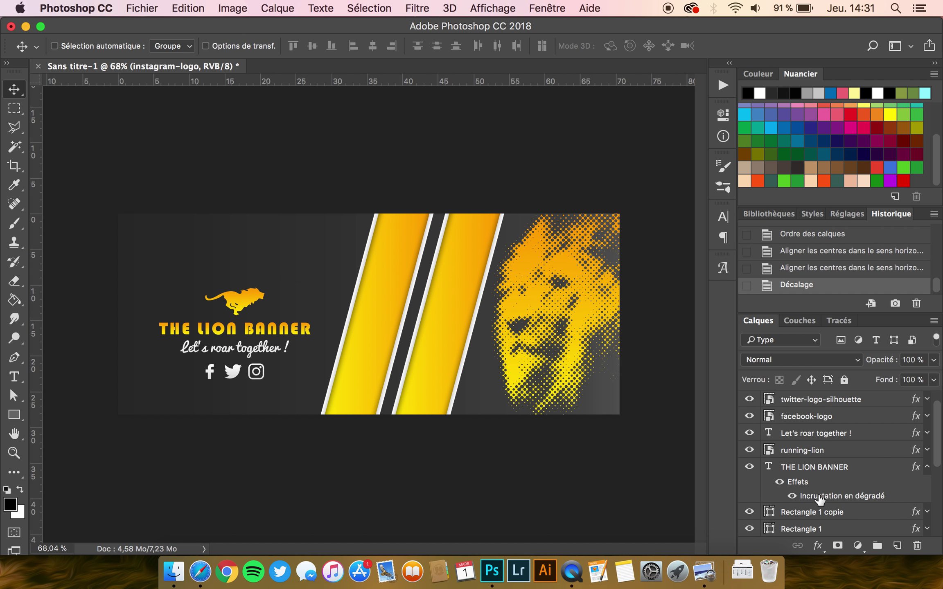
{"action": "left_click", "coordinate": [815, 468]}
{"action": "scroll", "coordinate": [814, 450], "scroll_direction": "up", "scroll_amount": 1}
{"action": "left_click", "coordinate": [810, 403], "text": "shift"}
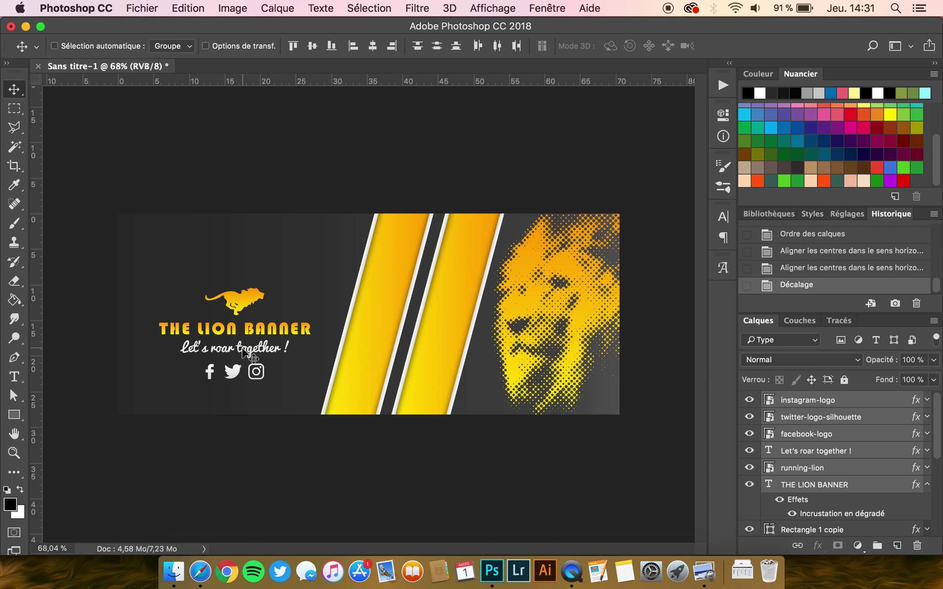
Raise the logo block, scale it to about 110%, and shift it slightly left.
{"action": "left_click_drag", "start_coordinate": [243, 351], "coordinate": [245, 339]}
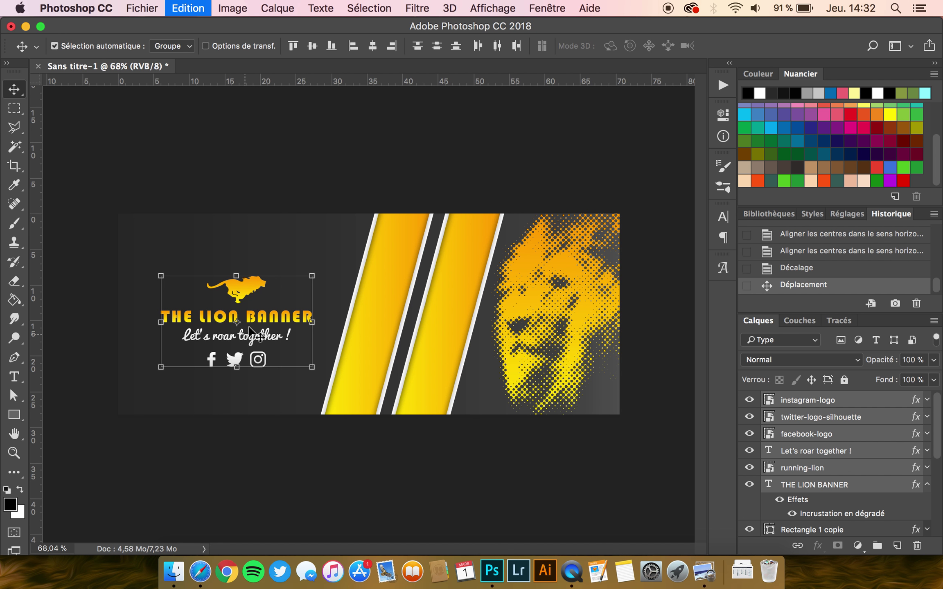
{"action": "key", "text": "super+t"}
{"action": "left_click_drag", "start_coordinate": [312, 276], "coordinate": [319, 270]}
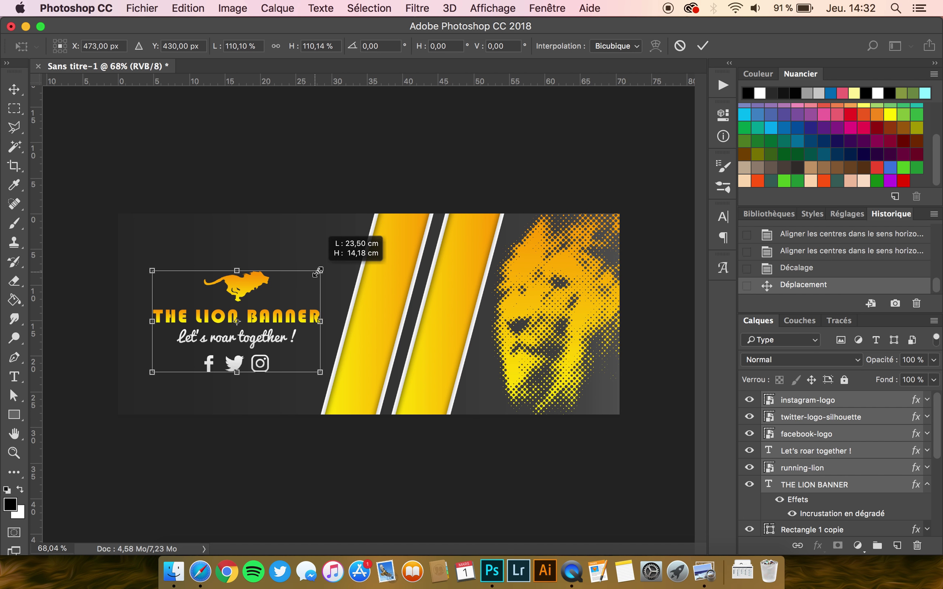
{"action": "key", "text": "Return"}
{"action": "mouse_move", "coordinate": [250, 278]}
{"action": "left_mouse_down"}
{"action": "mouse_move", "coordinate": [236, 279]}
{"action": "mouse_move", "coordinate": [245, 301]}
{"action": "left_mouse_up"}
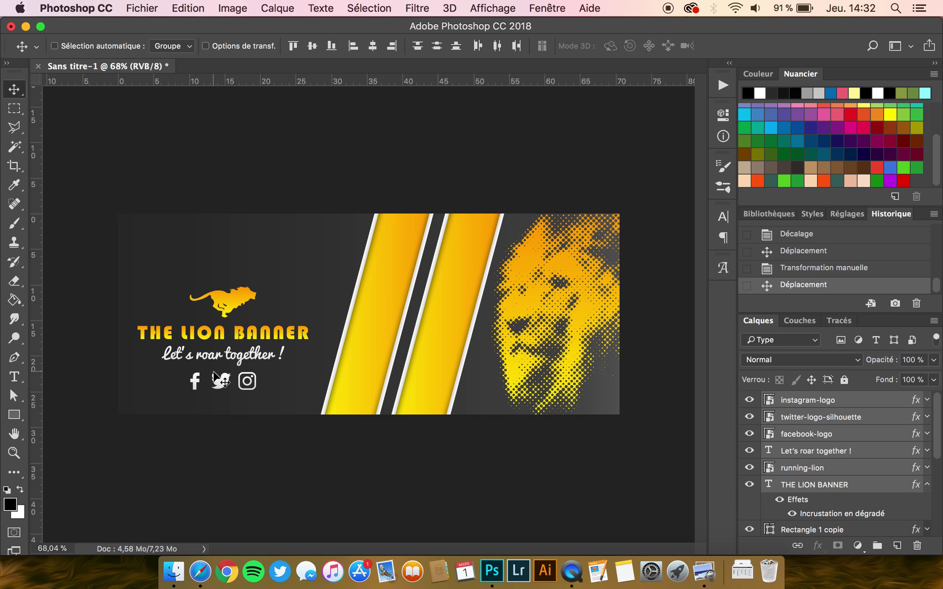
{"action": "scroll", "coordinate": [216, 379], "scroll_direction": "down", "scroll_amount": 2}
{"action": "scroll", "coordinate": [216, 379], "scroll_direction": "down", "scroll_amount": 2}
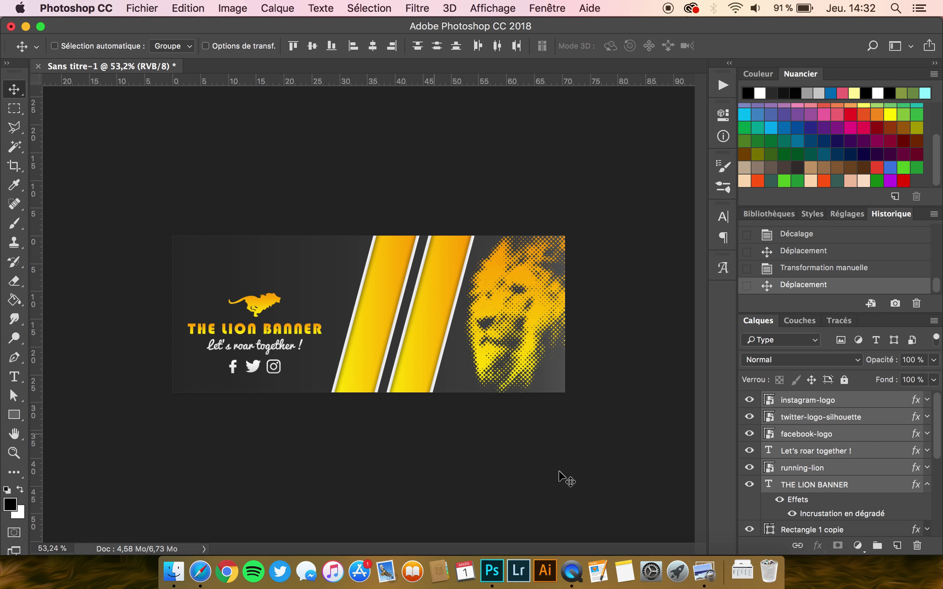
Bring Aperçu to the front to view the deer and elephant reference banners beside the lion banner.
{"action": "left_click", "coordinate": [703, 572]}
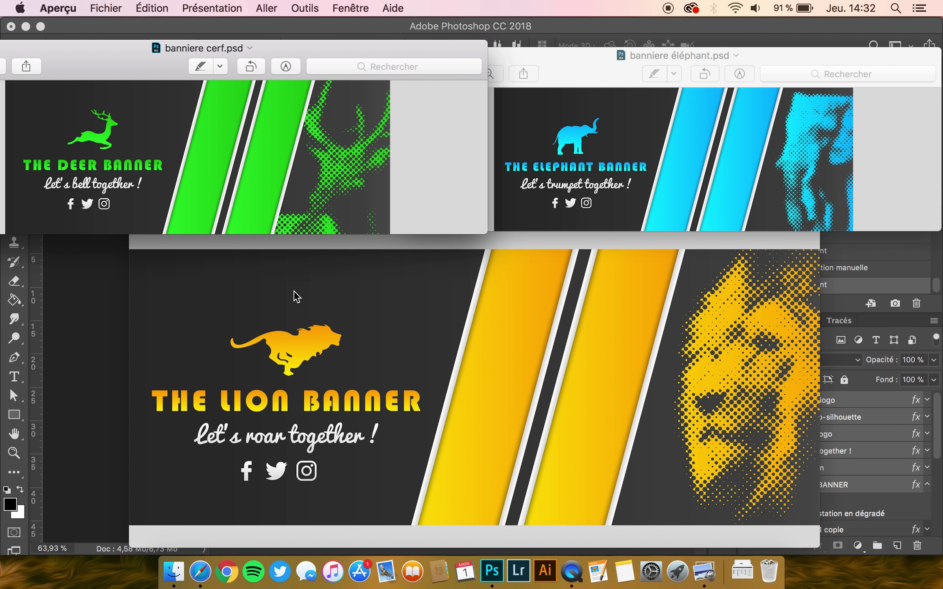